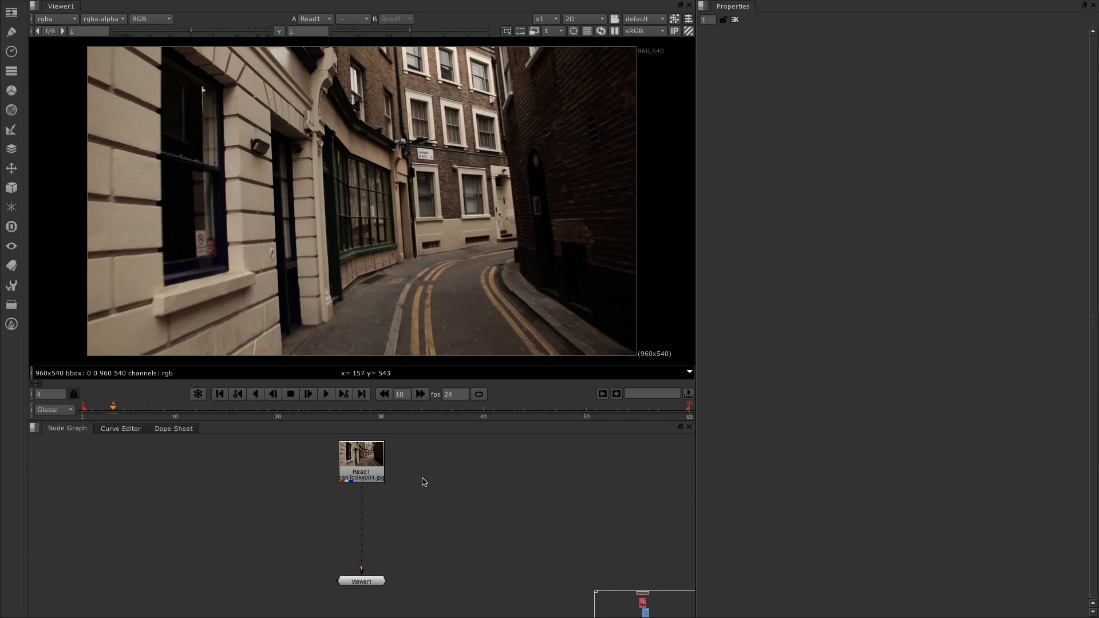
Add a CameraTracker node to the Read1 street footage.
{"action": "left_click", "coordinate": [364, 467]}
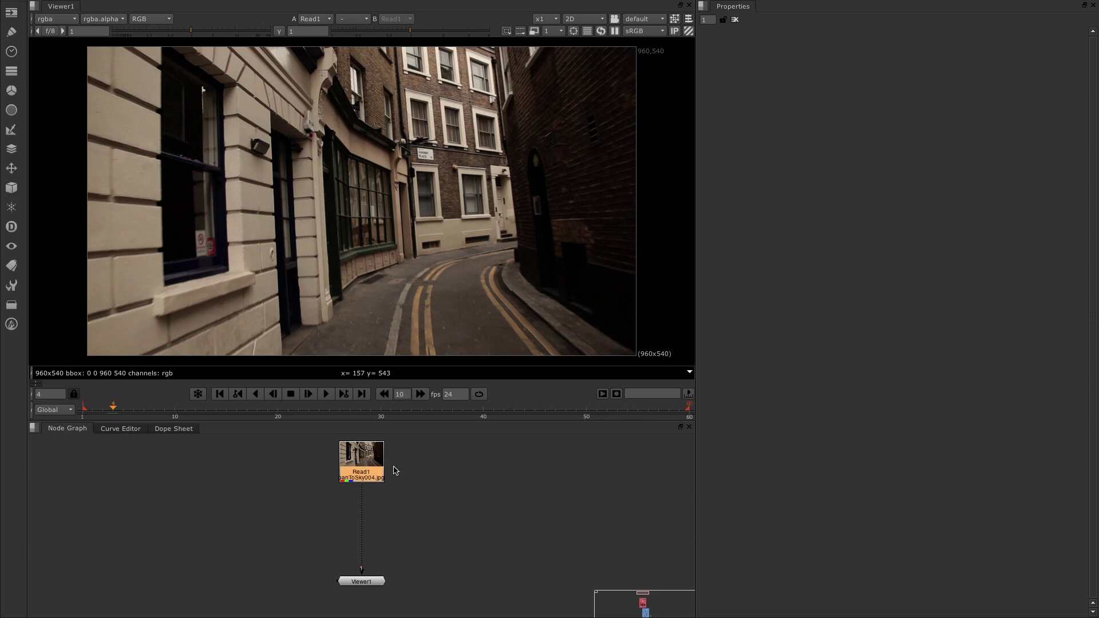
{"action": "left_click", "coordinate": [12, 187]}
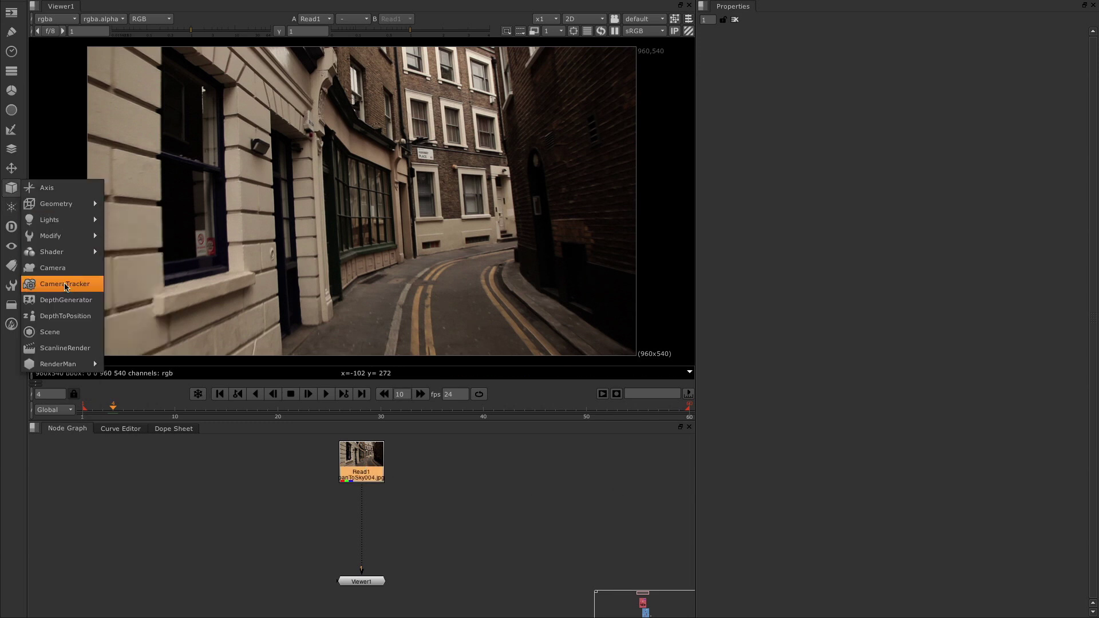
{"action": "left_click", "coordinate": [67, 288]}
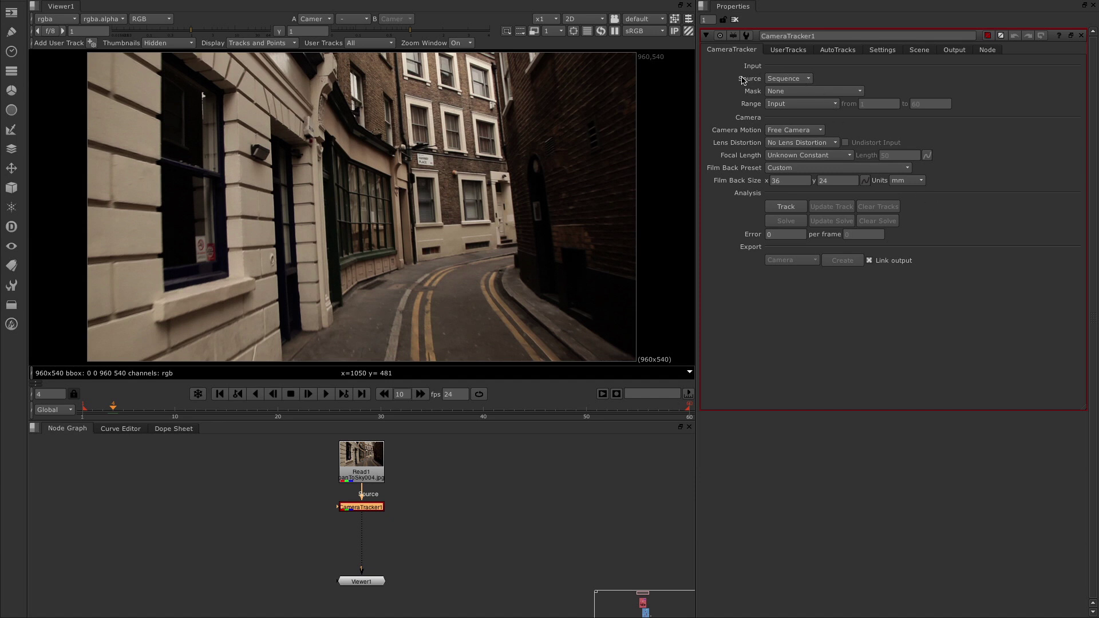
Keep Sequence as the tracker's source and review the available mask options.
{"action": "left_click", "coordinate": [790, 82]}
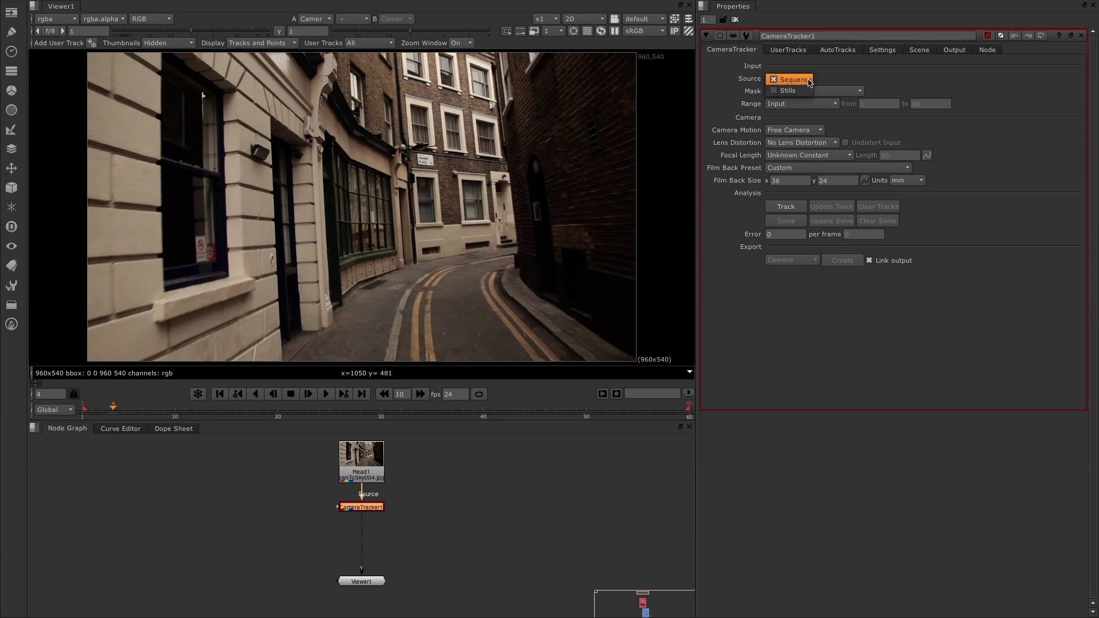
{"action": "left_click", "coordinate": [809, 82]}
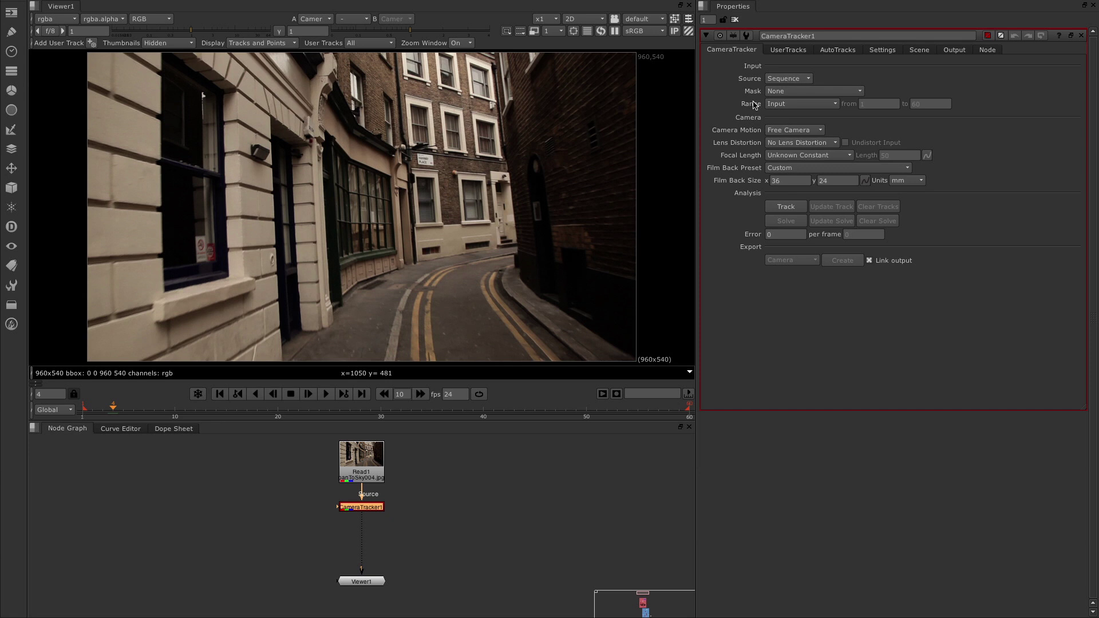
{"action": "left_click", "coordinate": [783, 94]}
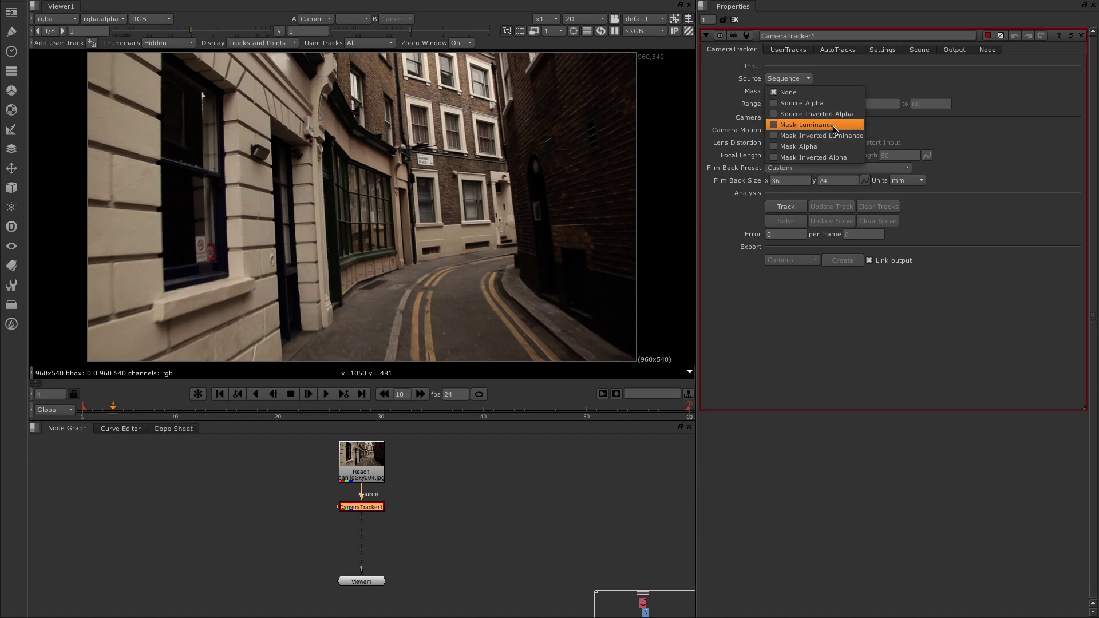
{"action": "left_click", "coordinate": [732, 100]}
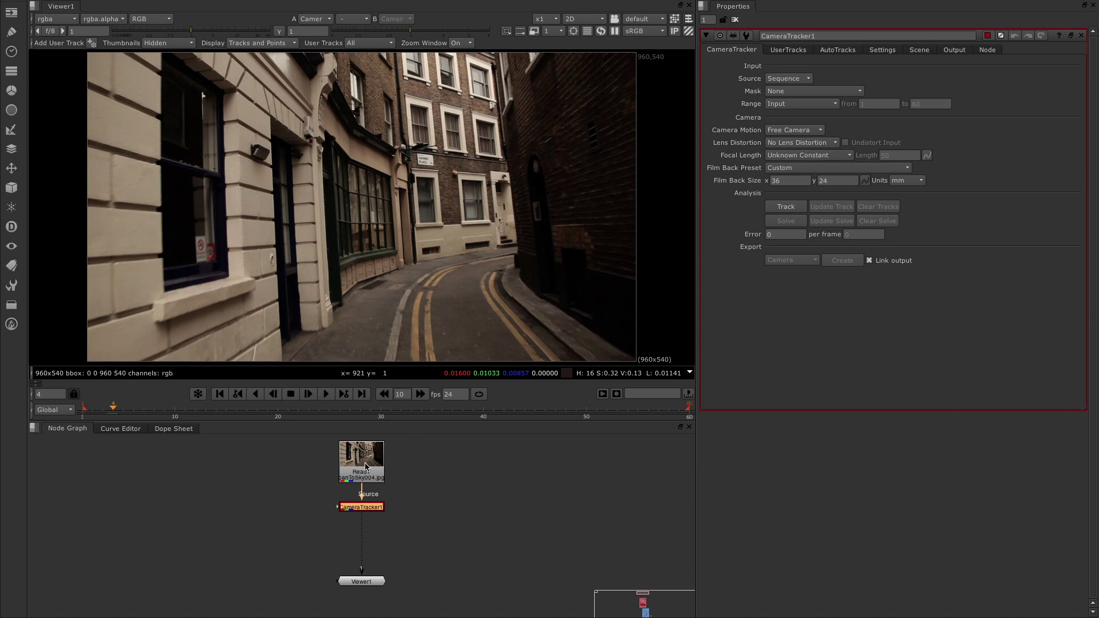
Set the tracker's lens distortion to Unknown Lens and keep the focal length at Unknown Constant.
{"action": "left_click", "coordinate": [795, 144]}
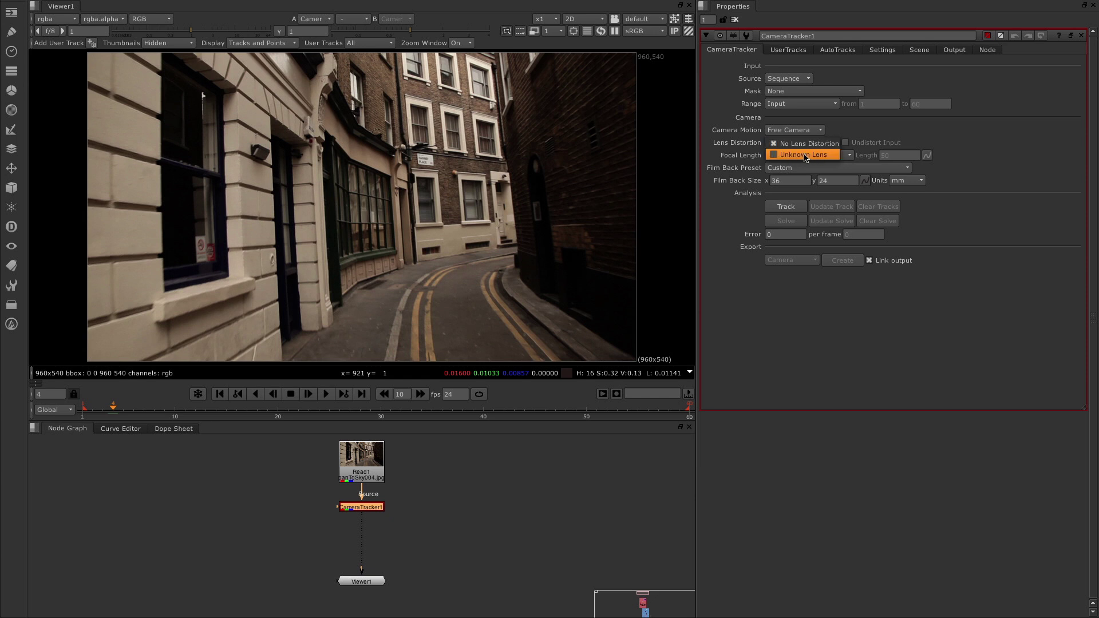
{"action": "left_click", "coordinate": [812, 155]}
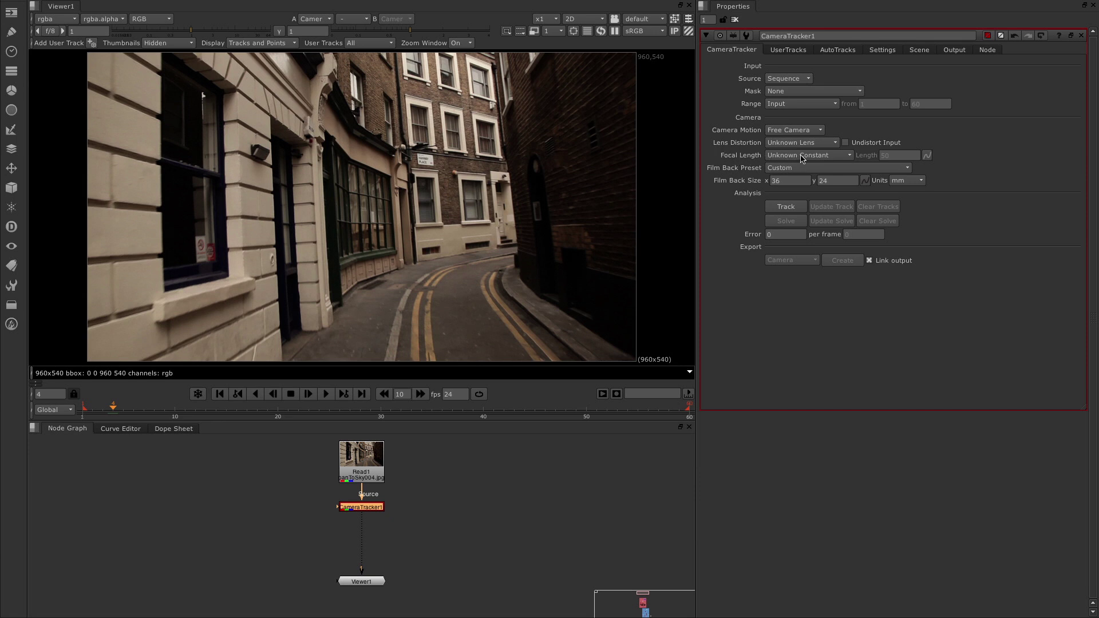
{"action": "left_click", "coordinate": [802, 158]}
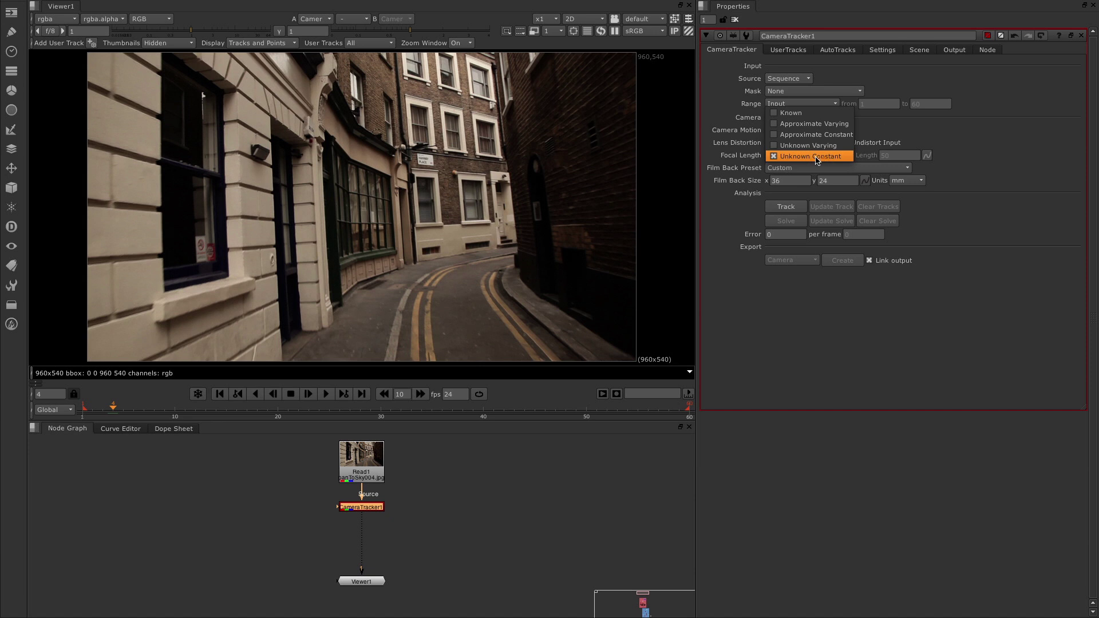
{"action": "left_click", "coordinate": [826, 160]}
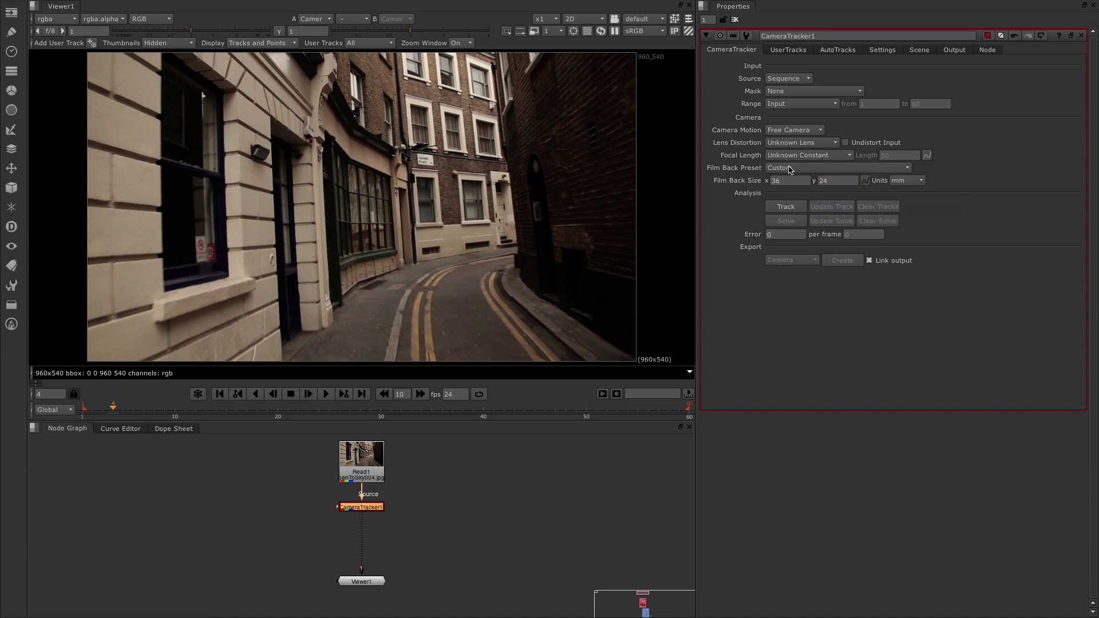
Check the tracker's film back presets and film back size values.
{"action": "left_click", "coordinate": [801, 170]}
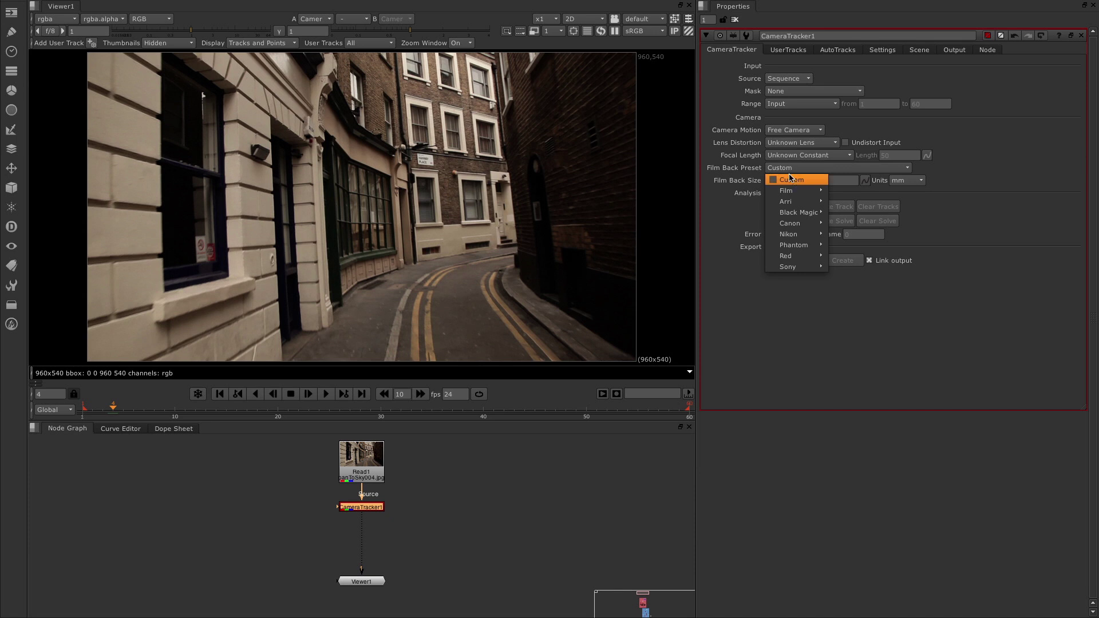
{"action": "left_click", "coordinate": [744, 170]}
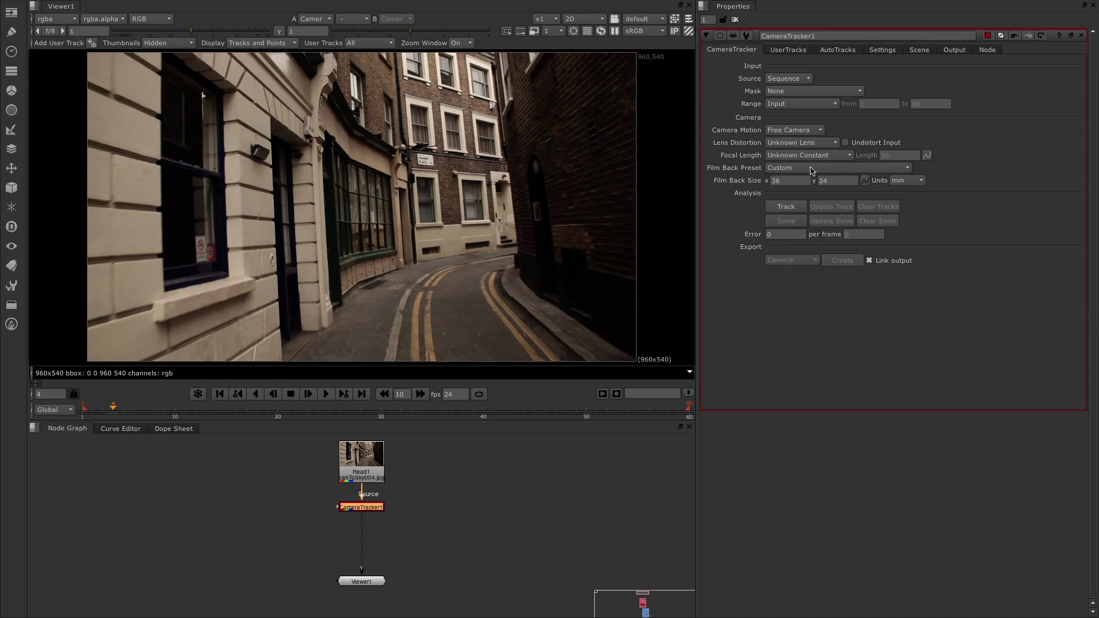
{"action": "left_click", "coordinate": [799, 181]}
{"action": "left_click", "coordinate": [831, 181]}
Preview the tracking features while setting the number of features to 200, and switch the preview off again.
{"action": "left_click", "coordinate": [882, 51]}
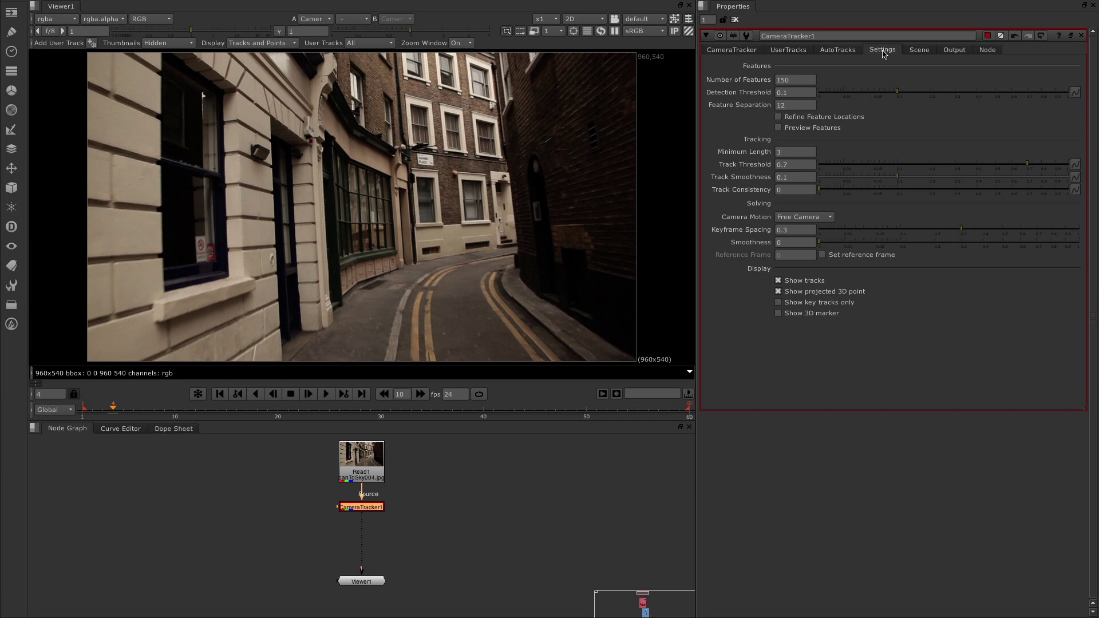
{"action": "left_click", "coordinate": [789, 130]}
{"action": "left_click", "coordinate": [805, 78]}
{"action": "left_click_drag", "start_coordinate": [805, 79], "coordinate": [768, 79]}
{"action": "key", "text": "Return"}
{"action": "left_click", "coordinate": [798, 128]}
Run the automatic feature tracking over the whole input range.
{"action": "left_click", "coordinate": [733, 50]}
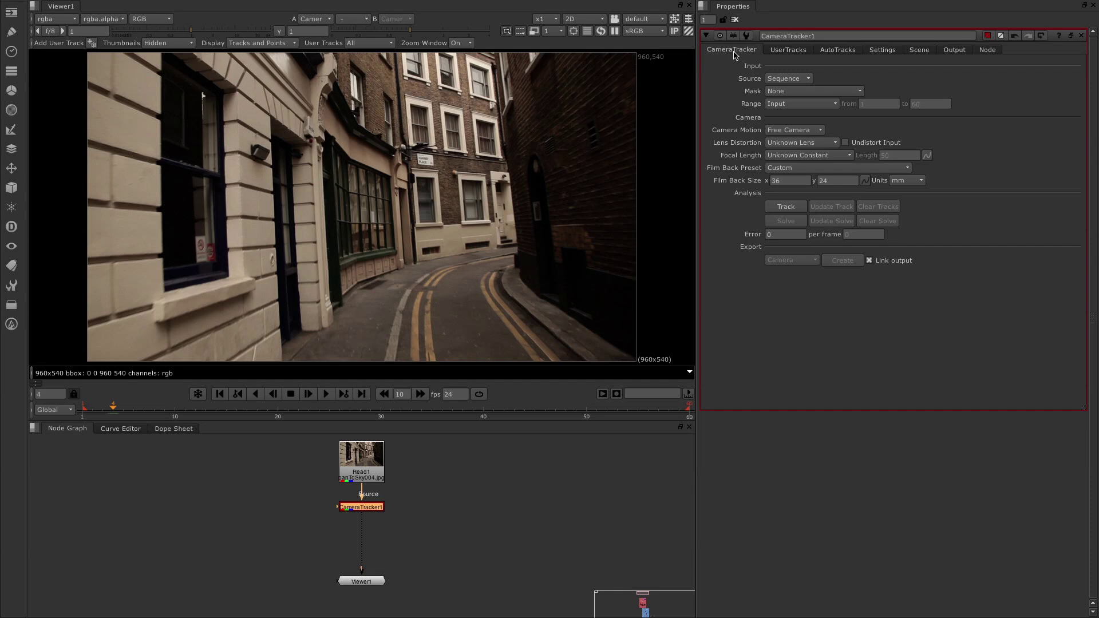
{"action": "left_click", "coordinate": [786, 207]}
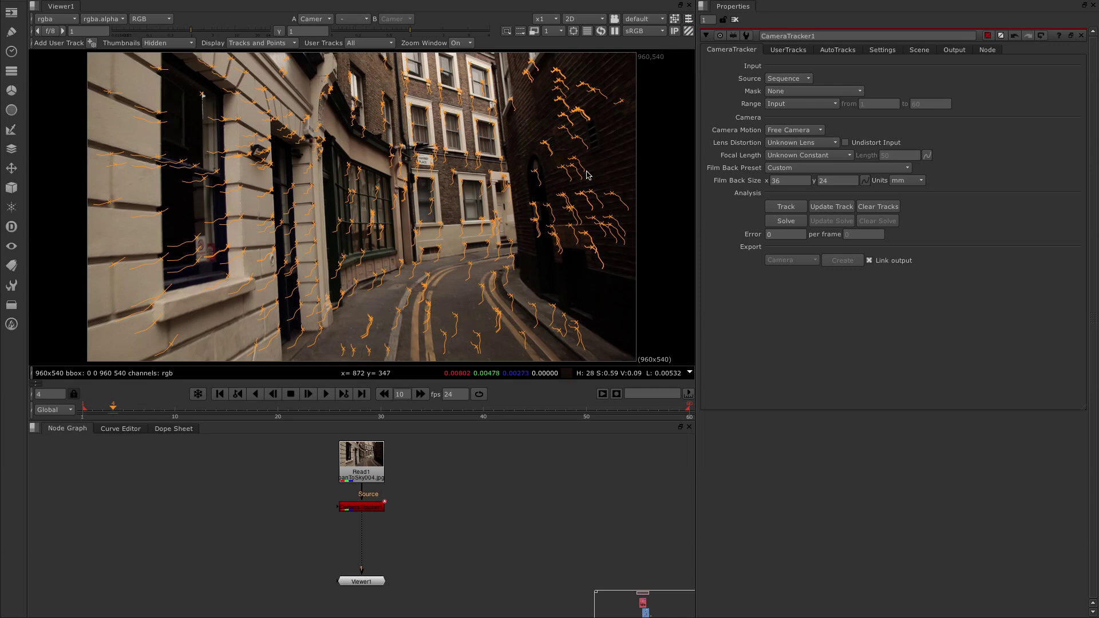
Go to frame 17 and delete the stray short tracks beside the small window in the dark brick wall.
{"action": "left_click_drag", "start_coordinate": [112, 408], "coordinate": [237, 414]}
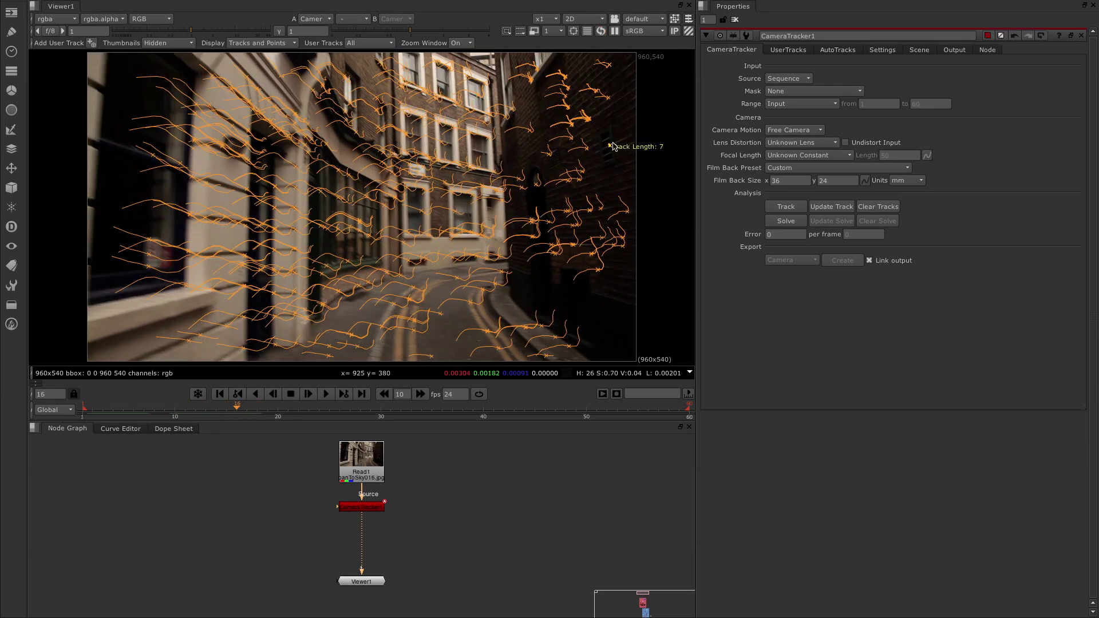
{"action": "scroll", "coordinate": [609, 148], "scroll_direction": "up", "scroll_amount": 3}
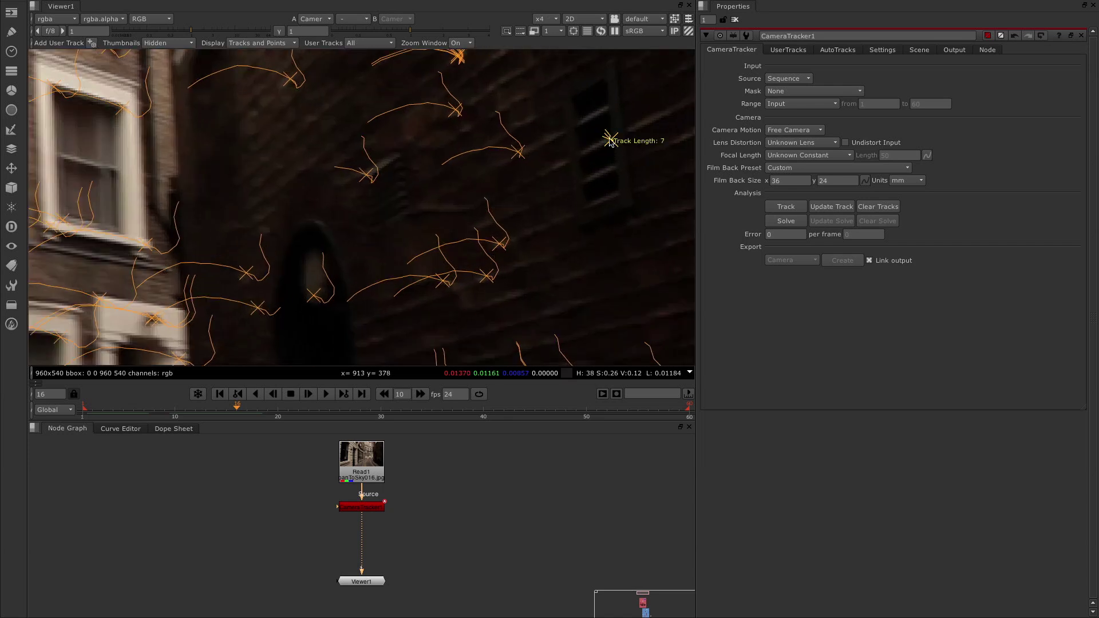
{"action": "mouse_move", "coordinate": [254, 414]}
{"action": "left_mouse_down"}
{"action": "mouse_move", "coordinate": [267, 410]}
{"action": "mouse_move", "coordinate": [247, 410]}
{"action": "left_mouse_up"}
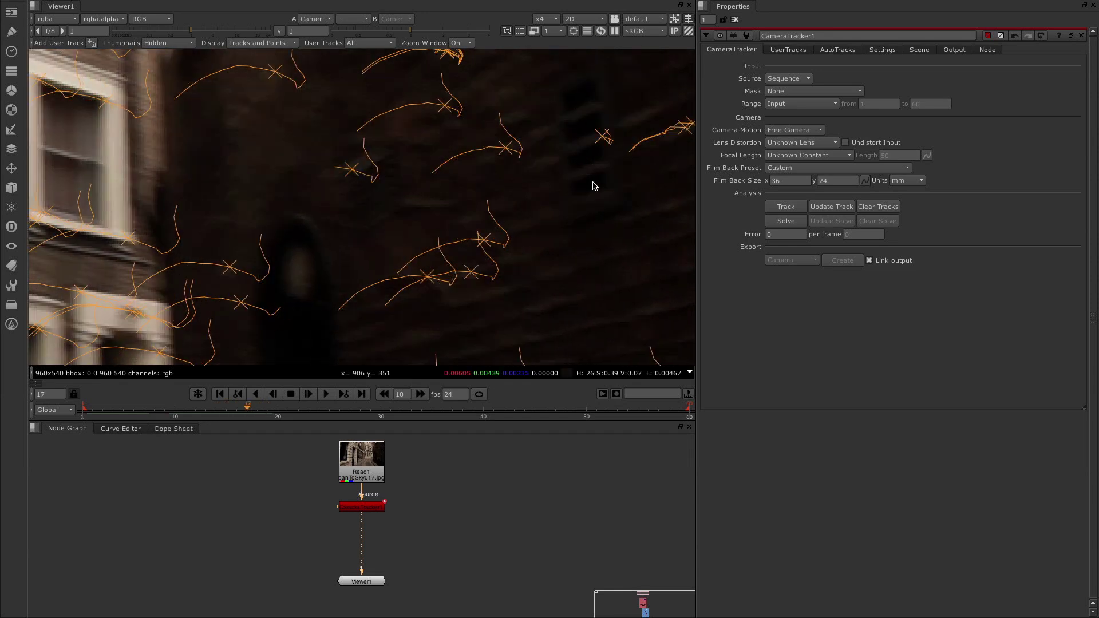
{"action": "left_click", "coordinate": [606, 137]}
{"action": "mouse_move", "coordinate": [601, 137]}
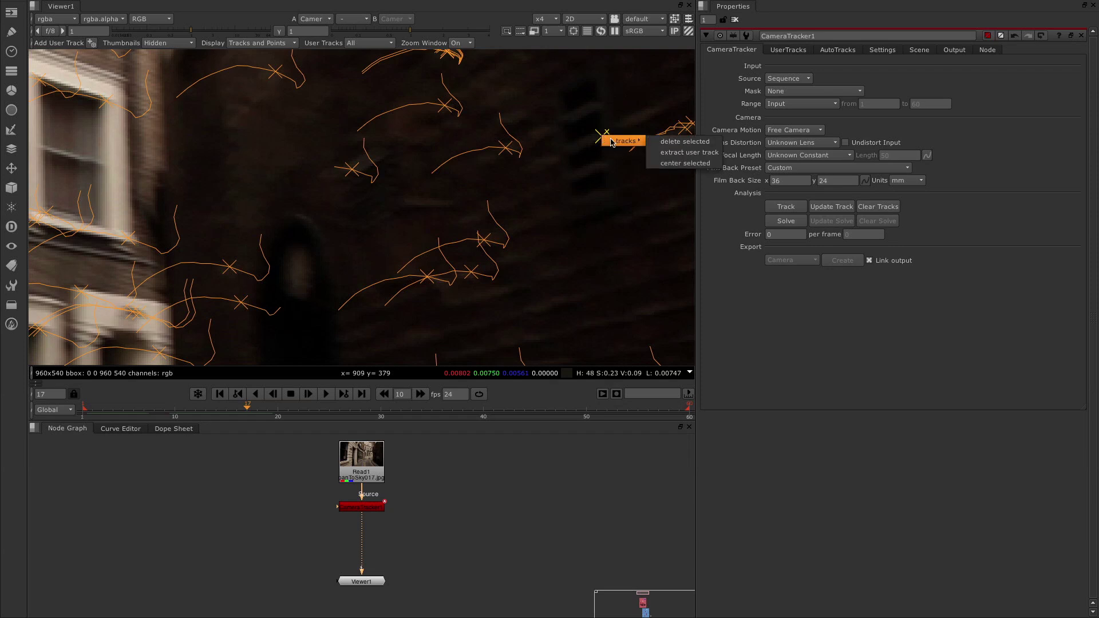
{"action": "left_click", "coordinate": [683, 141]}
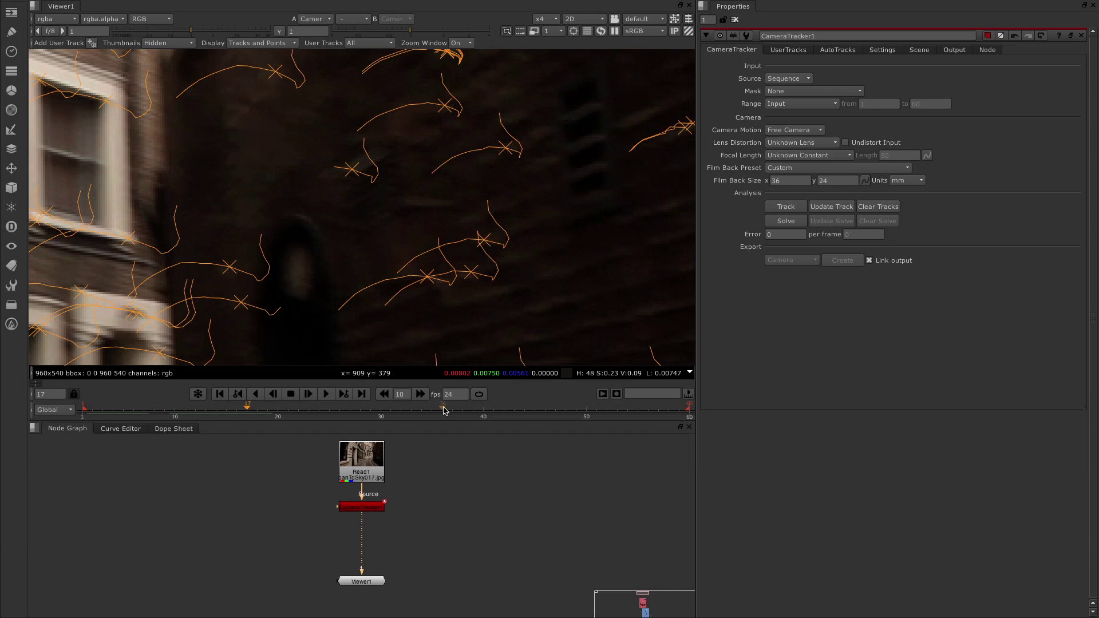
Go to frame 36 and delete the stray tracks around the vent above the arched doorway.
{"action": "left_click_drag", "start_coordinate": [378, 410], "coordinate": [442, 410]}
{"action": "left_click_drag", "start_coordinate": [229, 161], "coordinate": [309, 218]}
{"action": "right_click", "coordinate": [295, 182]}
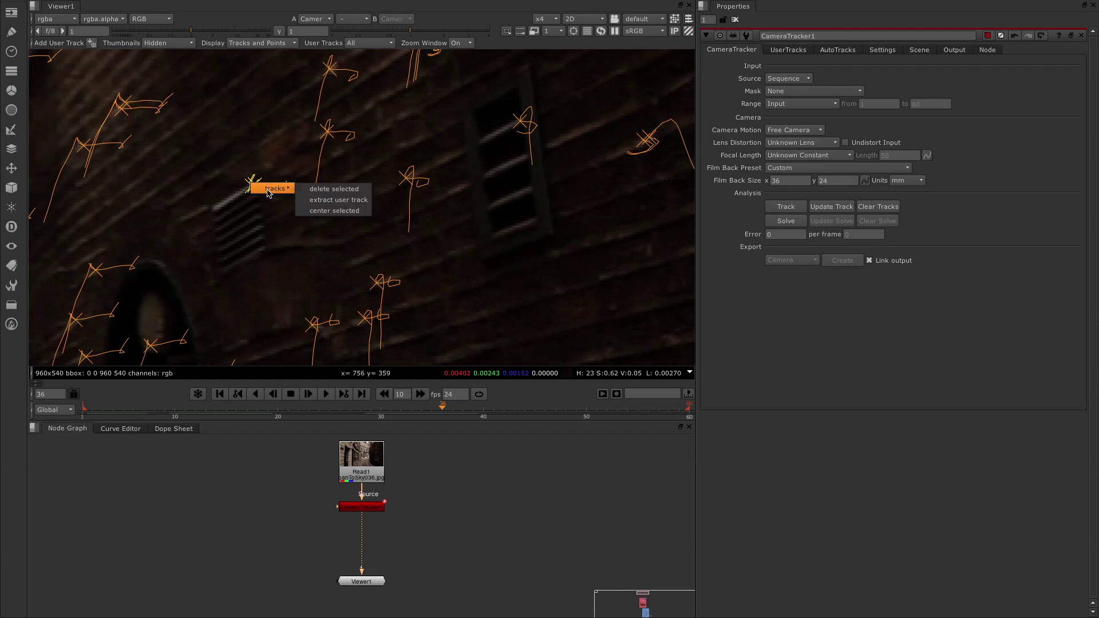
{"action": "left_click", "coordinate": [326, 196]}
{"action": "scroll", "coordinate": [286, 215], "scroll_direction": "down", "scroll_amount": 6}
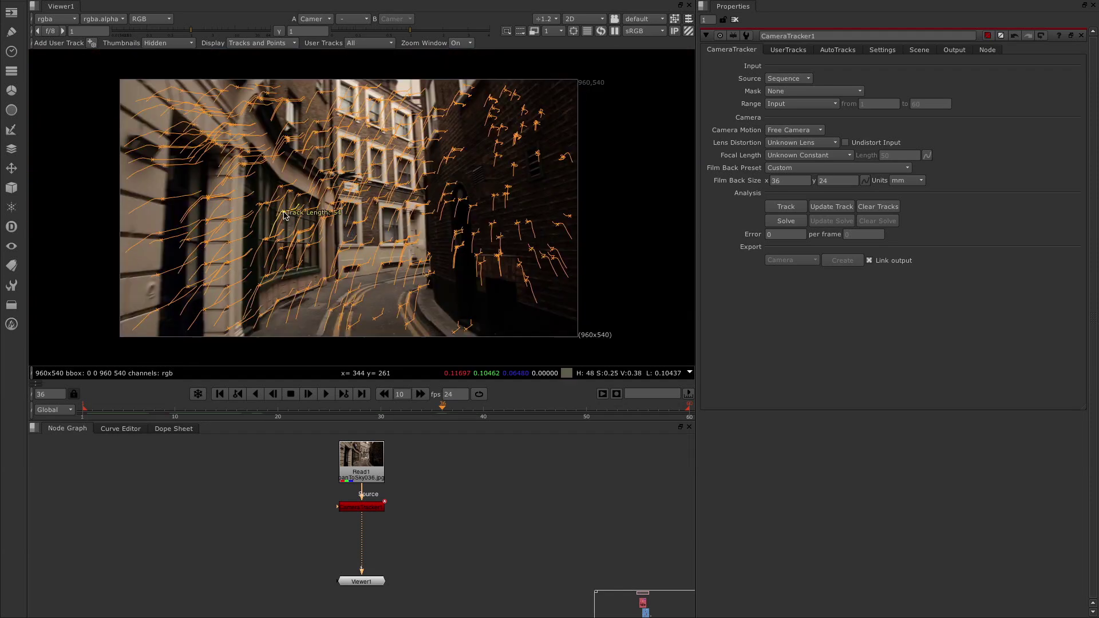
Return to frame 1, check the feature and tracking settings, and solve the camera.
{"action": "left_click", "coordinate": [219, 393]}
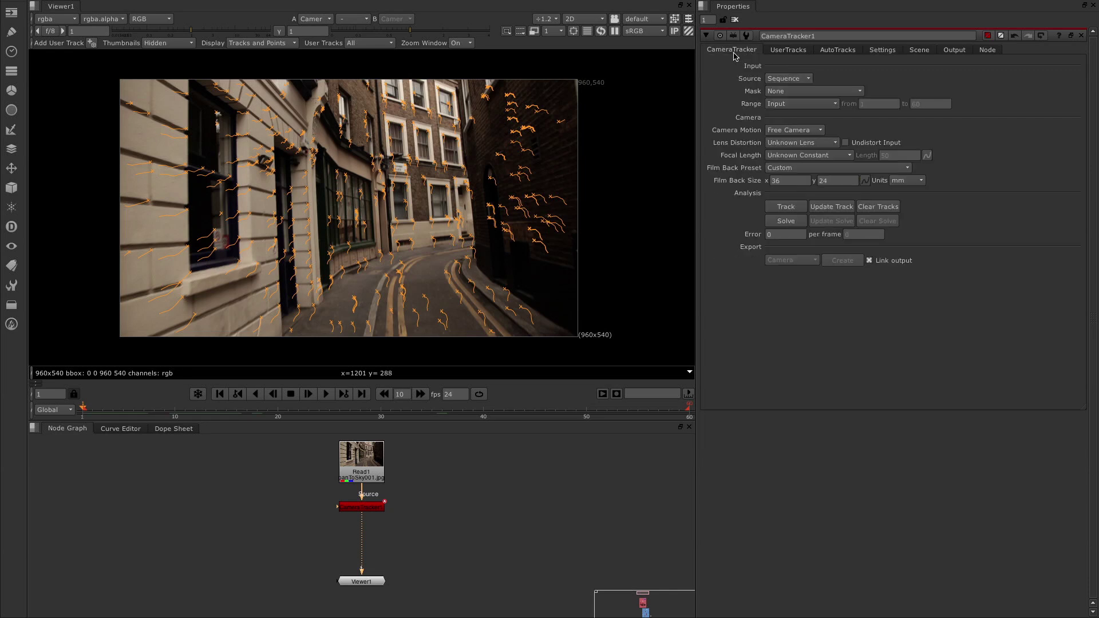
{"action": "left_click", "coordinate": [887, 54]}
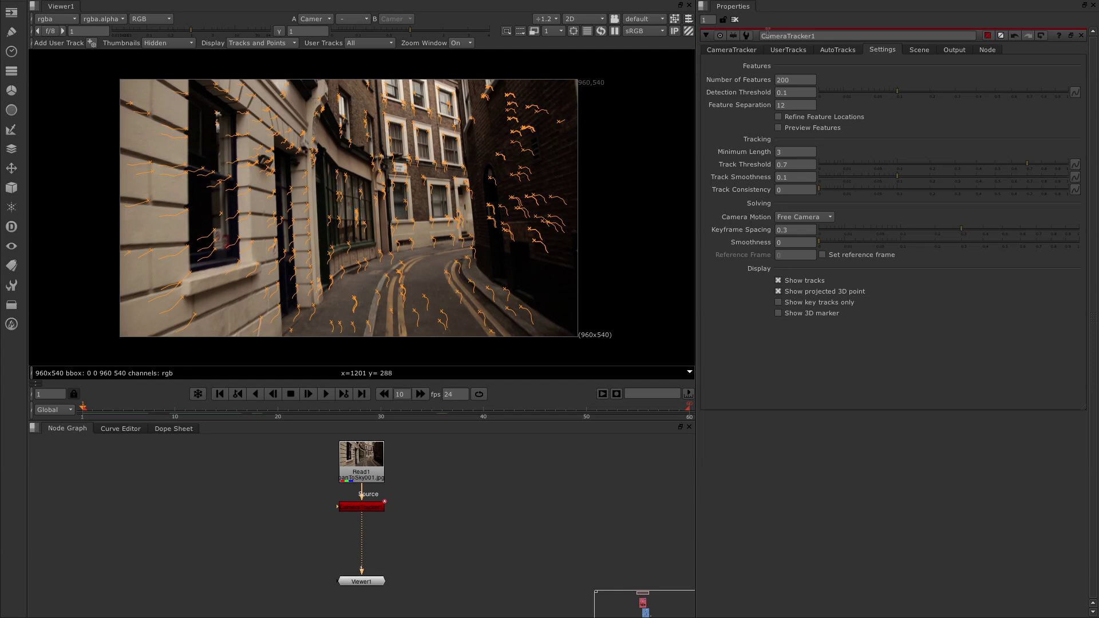
{"action": "left_click", "coordinate": [733, 51]}
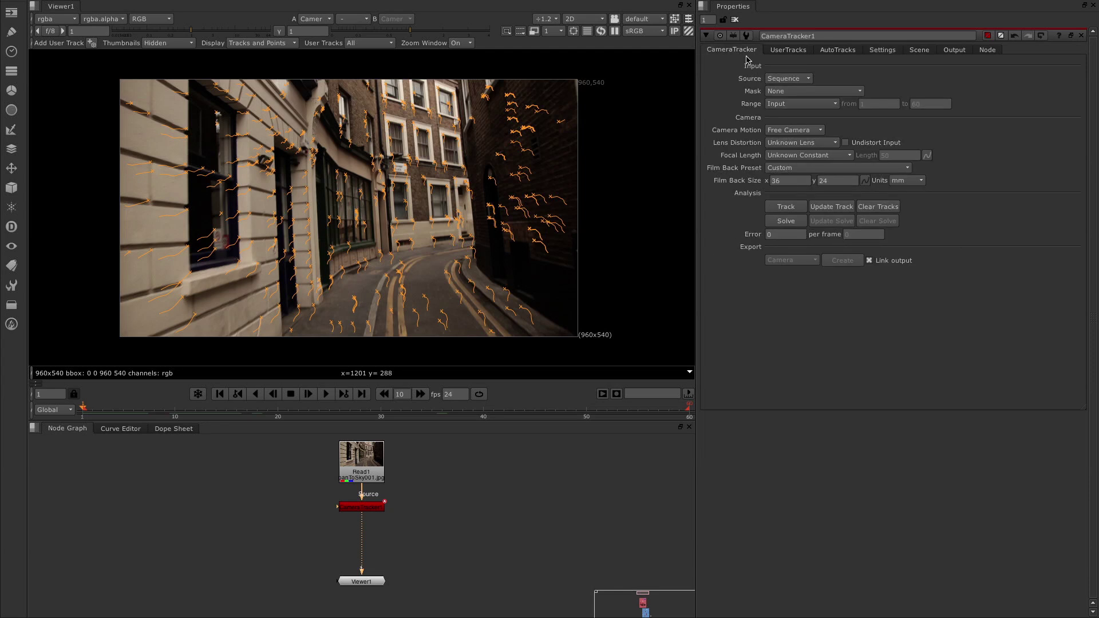
{"action": "left_click", "coordinate": [786, 221]}
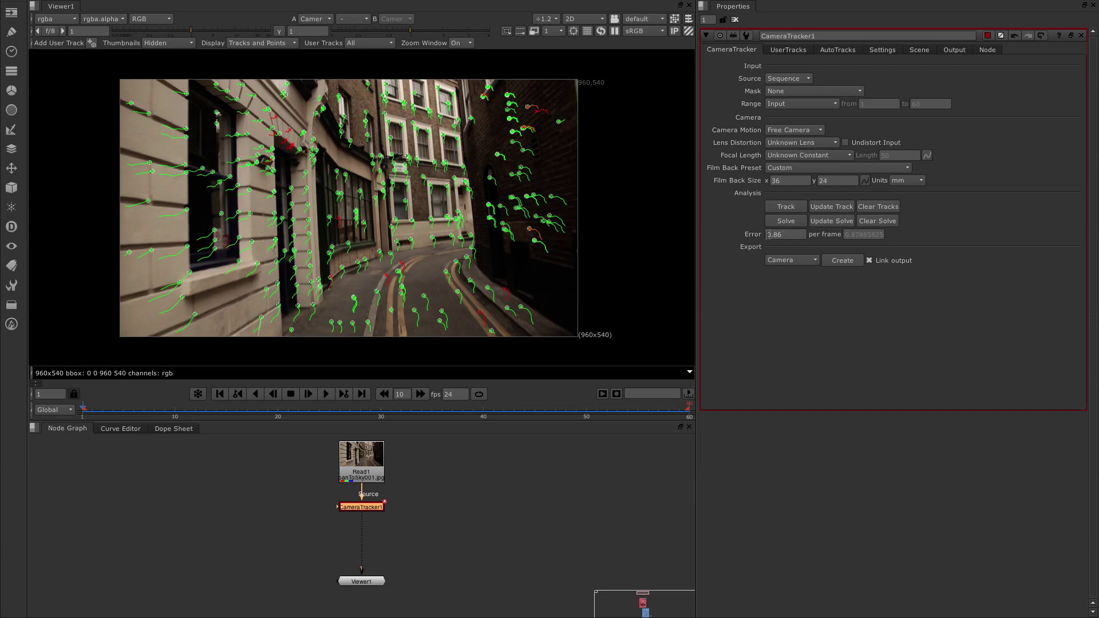
Plot the track len - min and Min Length curves for the auto-tracks and set Min Length to 10.
{"action": "mouse_move", "coordinate": [792, 236]}
{"action": "left_click", "coordinate": [842, 52]}
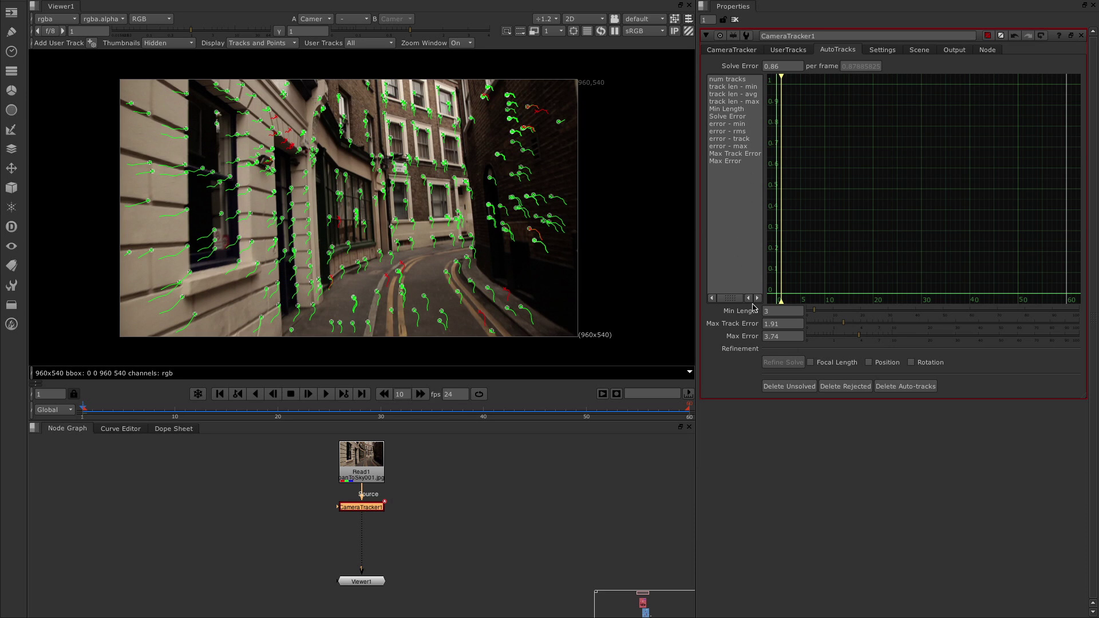
{"action": "left_click", "coordinate": [730, 87]}
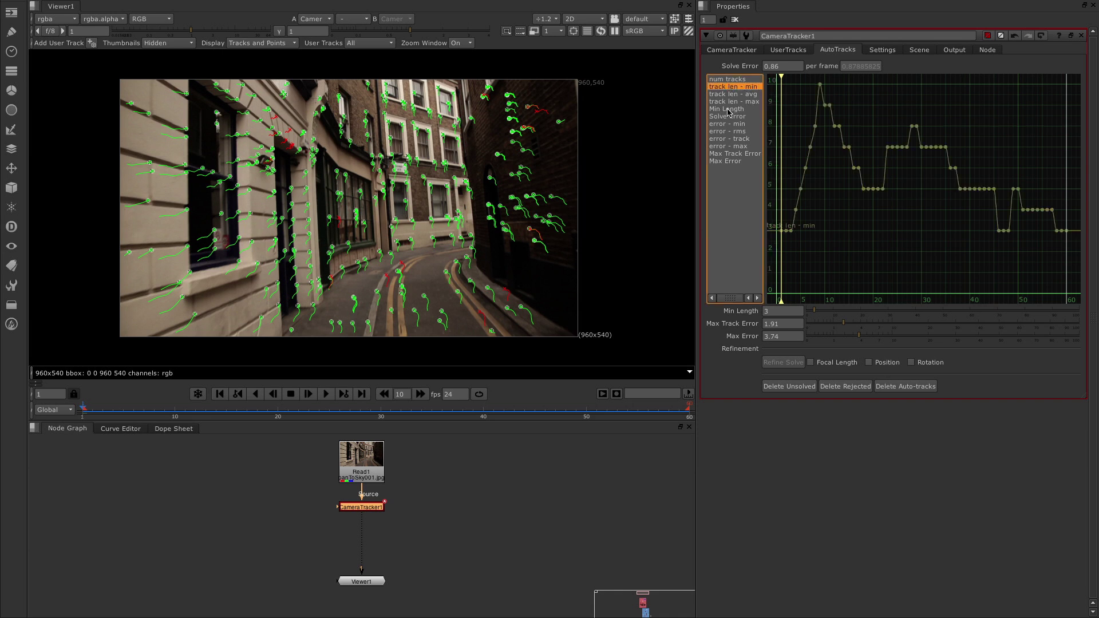
{"action": "left_click", "coordinate": [725, 110]}
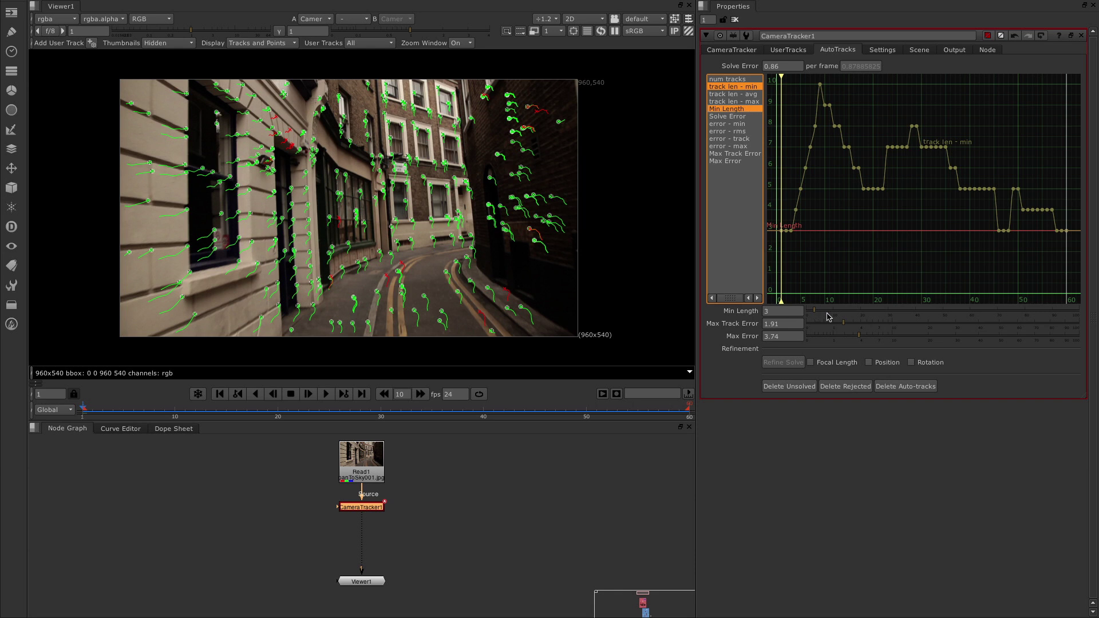
{"action": "mouse_move", "coordinate": [815, 310]}
{"action": "left_mouse_down"}
{"action": "mouse_move", "coordinate": [832, 312]}
{"action": "mouse_move", "coordinate": [817, 312]}
{"action": "left_mouse_up"}
{"action": "left_click_drag", "start_coordinate": [821, 311], "coordinate": [836, 312]}
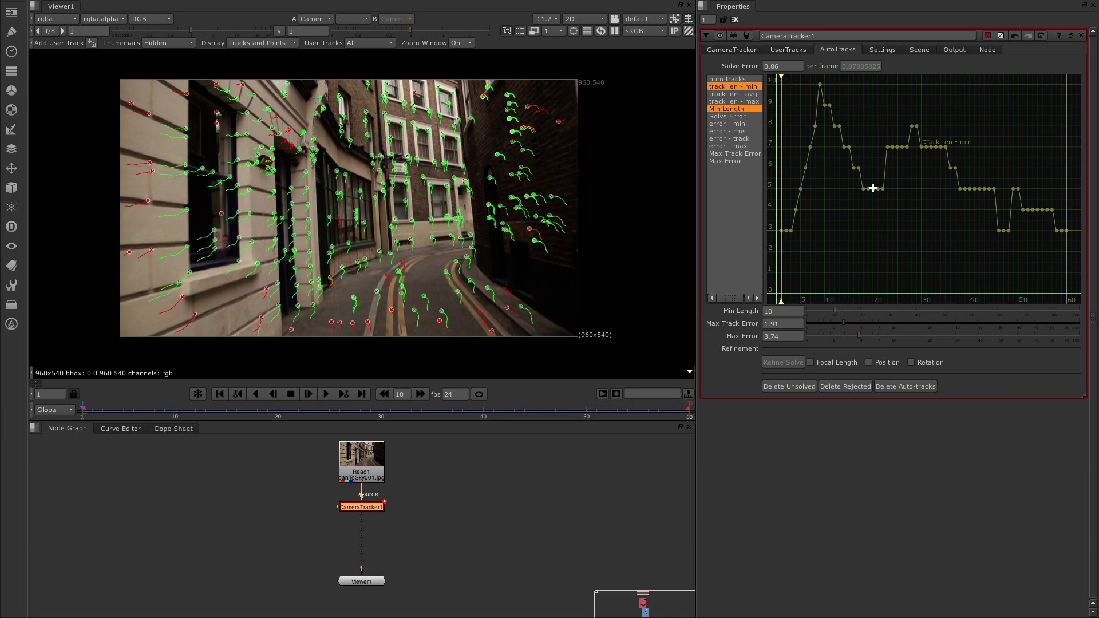
{"action": "middle_click_drag", "start_coordinate": [874, 188], "coordinate": [869, 233], "text": "alt"}
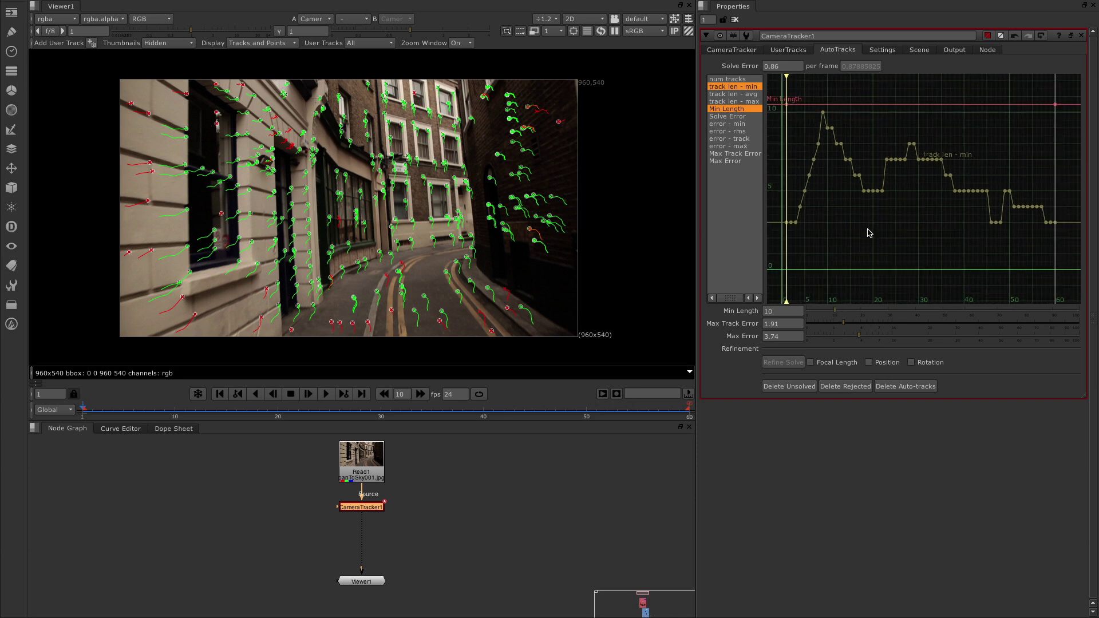
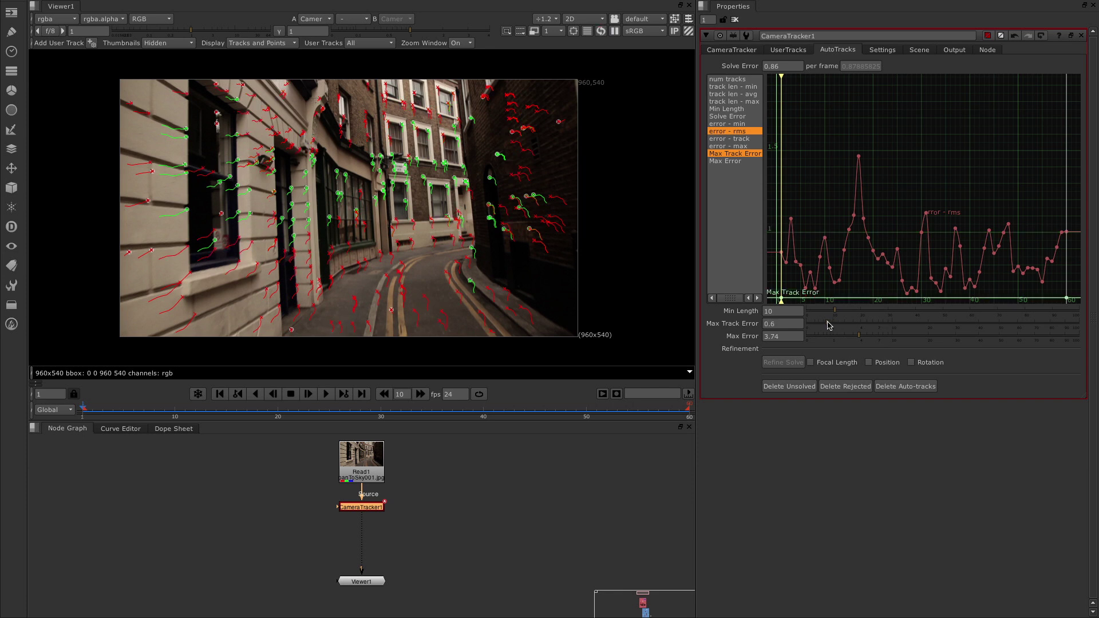
Set the auto-tracks' Max Track Error to 1.1 against the error - rms curve.
{"action": "left_click_drag", "start_coordinate": [835, 325], "coordinate": [830, 323]}
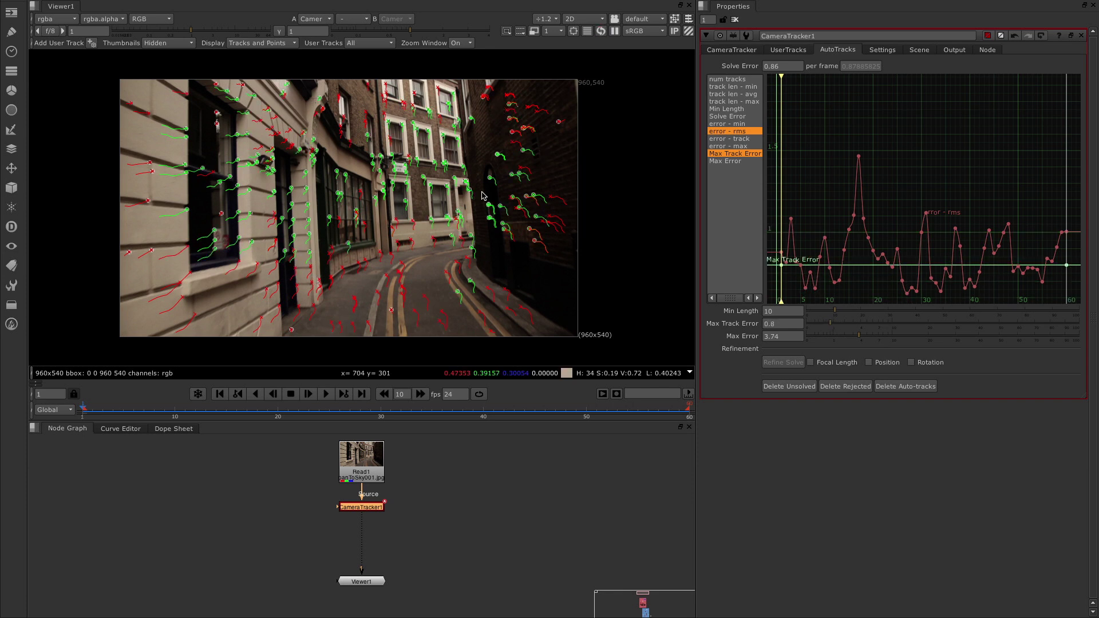
{"action": "left_click", "coordinate": [833, 327]}
{"action": "left_click_drag", "start_coordinate": [833, 326], "coordinate": [836, 326]}
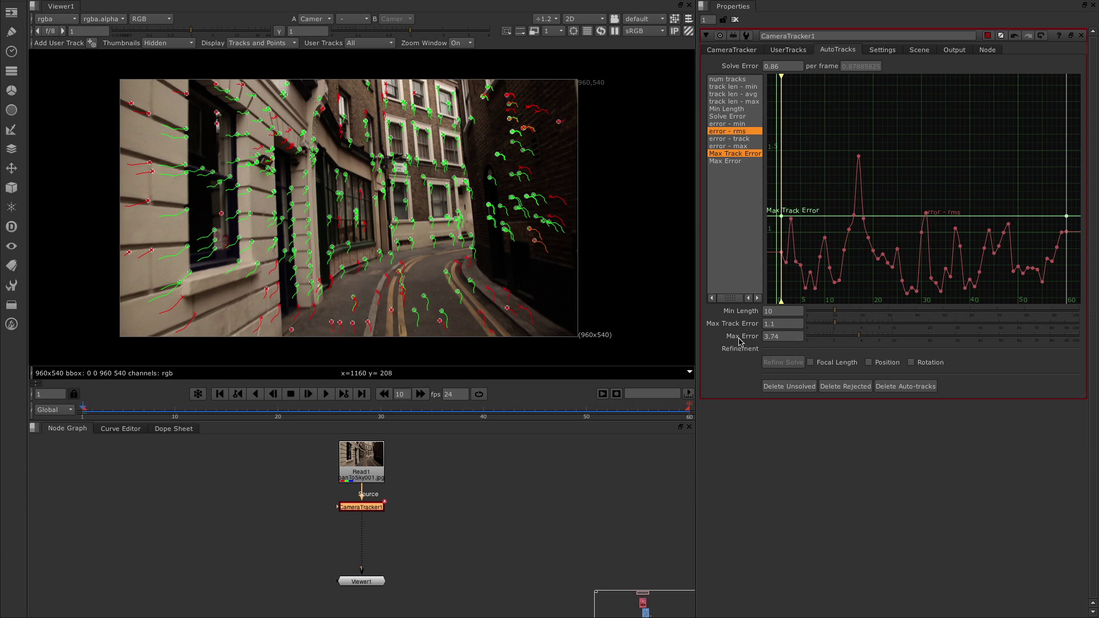
Plot the error - max and Max Error curves for the auto-tracks and set Max Error to 3.
{"action": "left_click", "coordinate": [726, 148]}
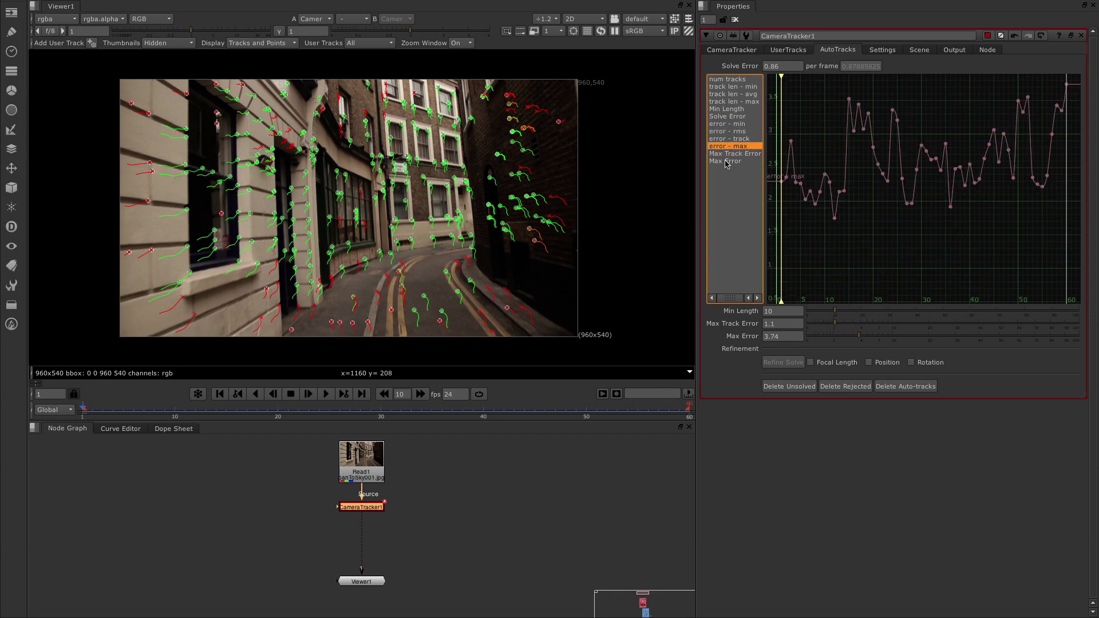
{"action": "left_click", "coordinate": [722, 163], "text": "shift"}
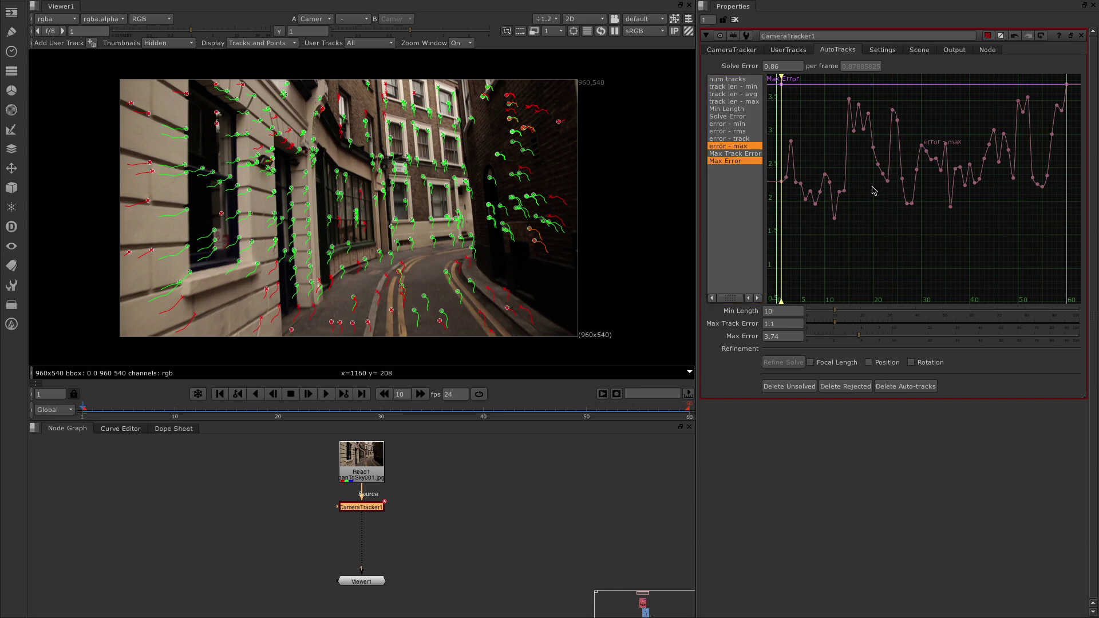
{"action": "left_click", "coordinate": [860, 340]}
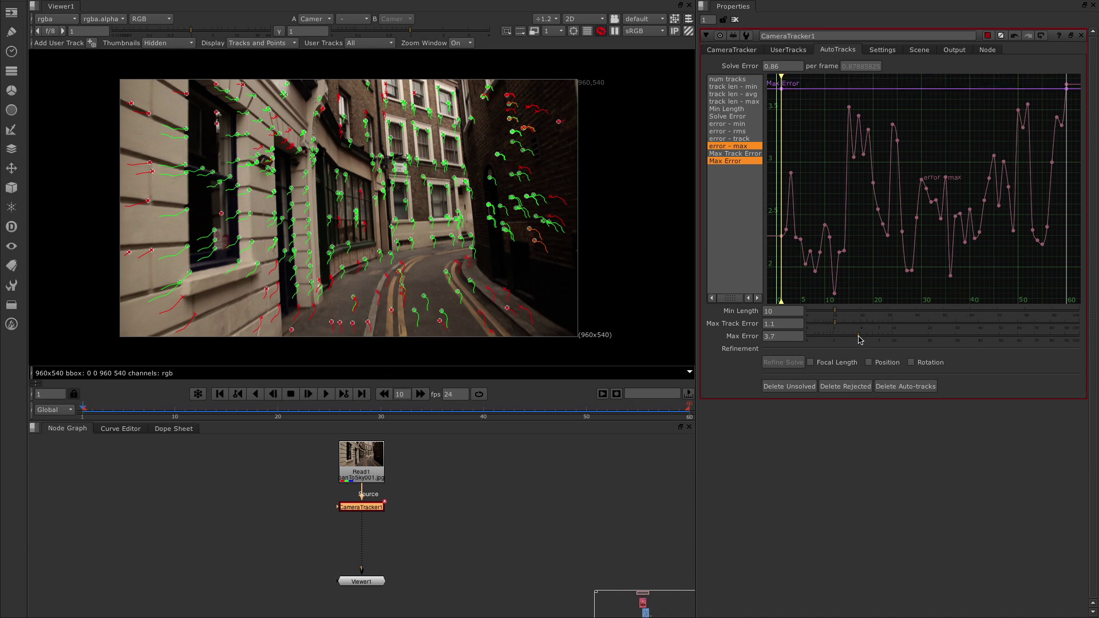
{"action": "left_click_drag", "start_coordinate": [860, 340], "coordinate": [853, 340]}
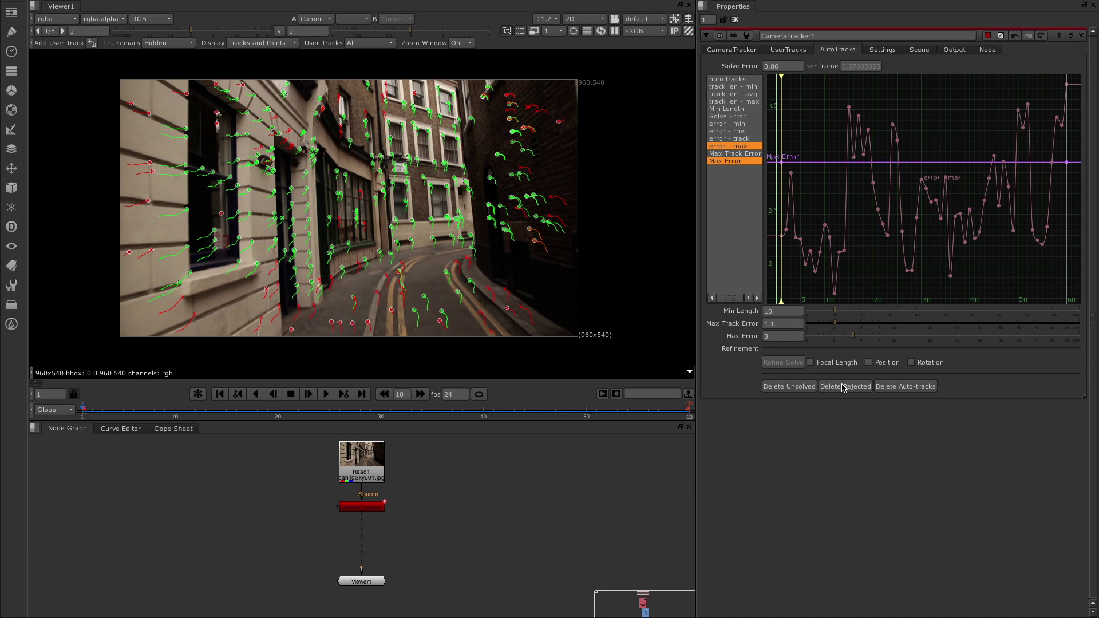
Permanently delete the unsolved auto-tracks and all the rejected tracks marked red.
{"action": "left_click", "coordinate": [790, 384]}
{"action": "left_click", "coordinate": [789, 388]}
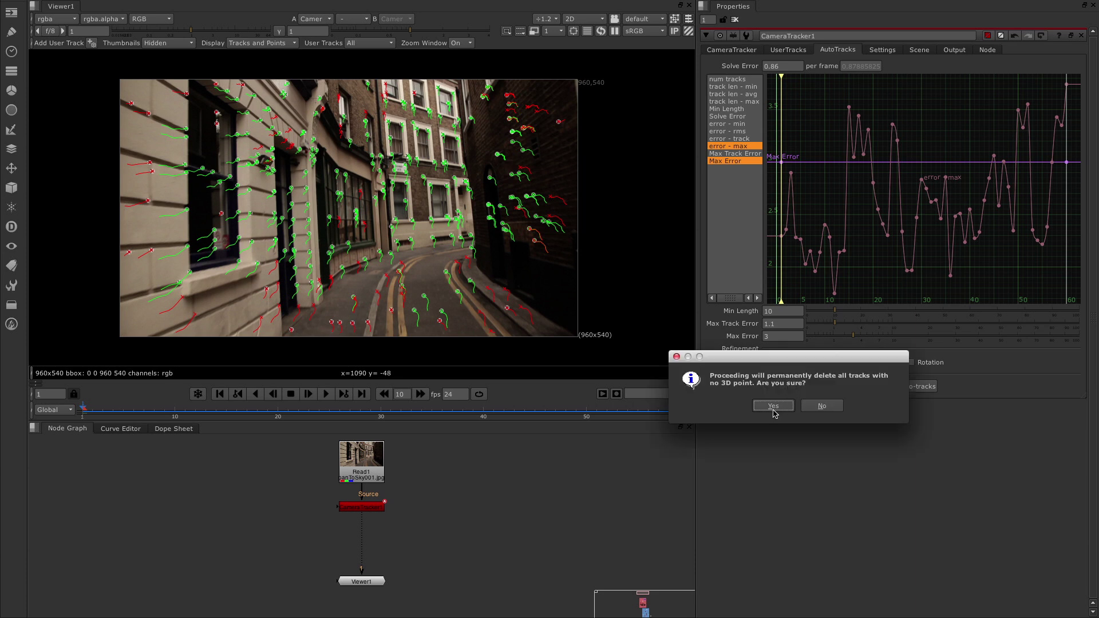
{"action": "left_click", "coordinate": [774, 406]}
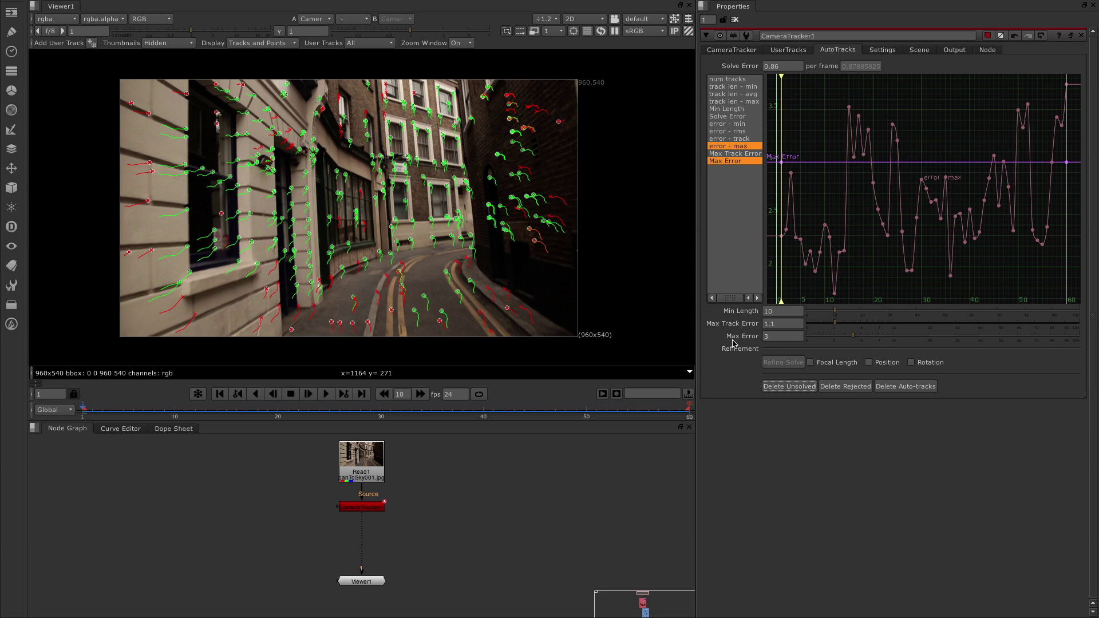
{"action": "left_click", "coordinate": [845, 392]}
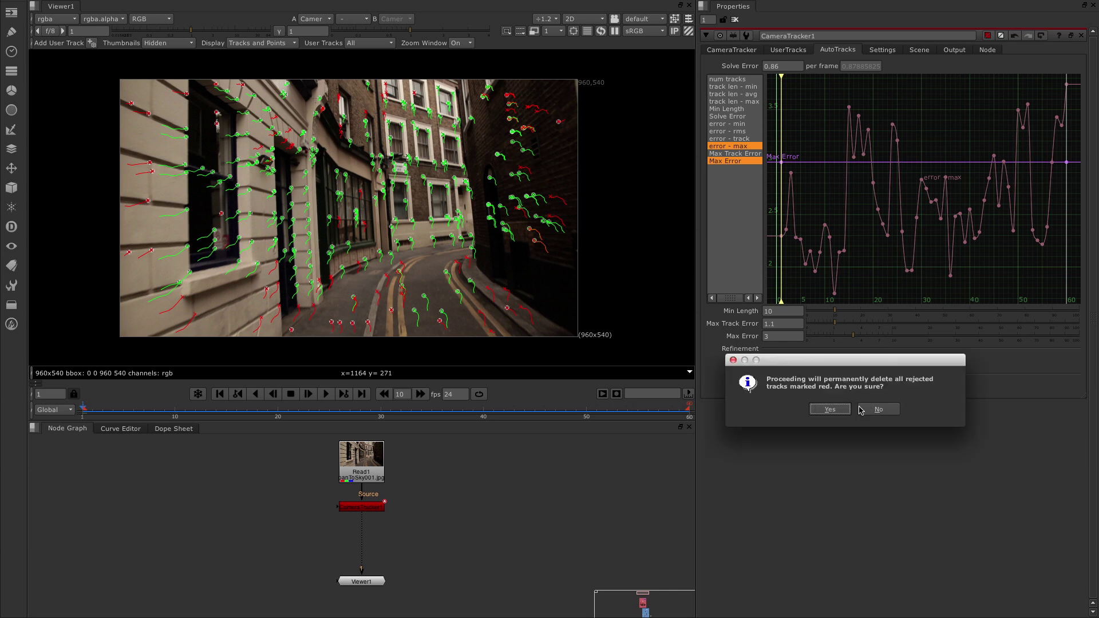
{"action": "left_click", "coordinate": [830, 409]}
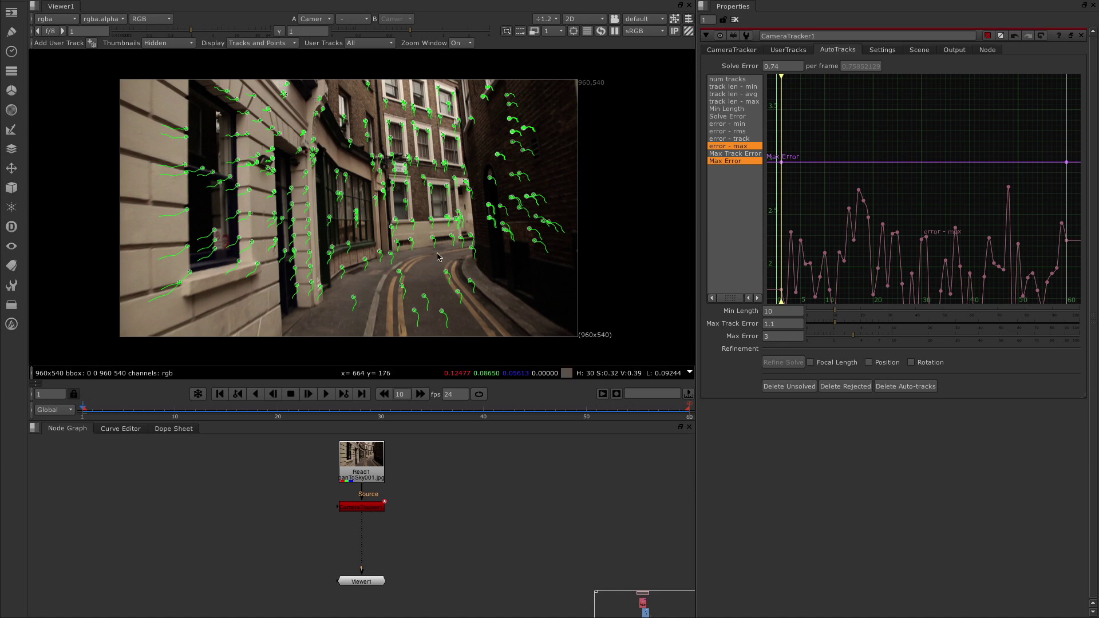
Solve the camera again from the cleaned-up tracks and check the solve error.
{"action": "left_click", "coordinate": [735, 51]}
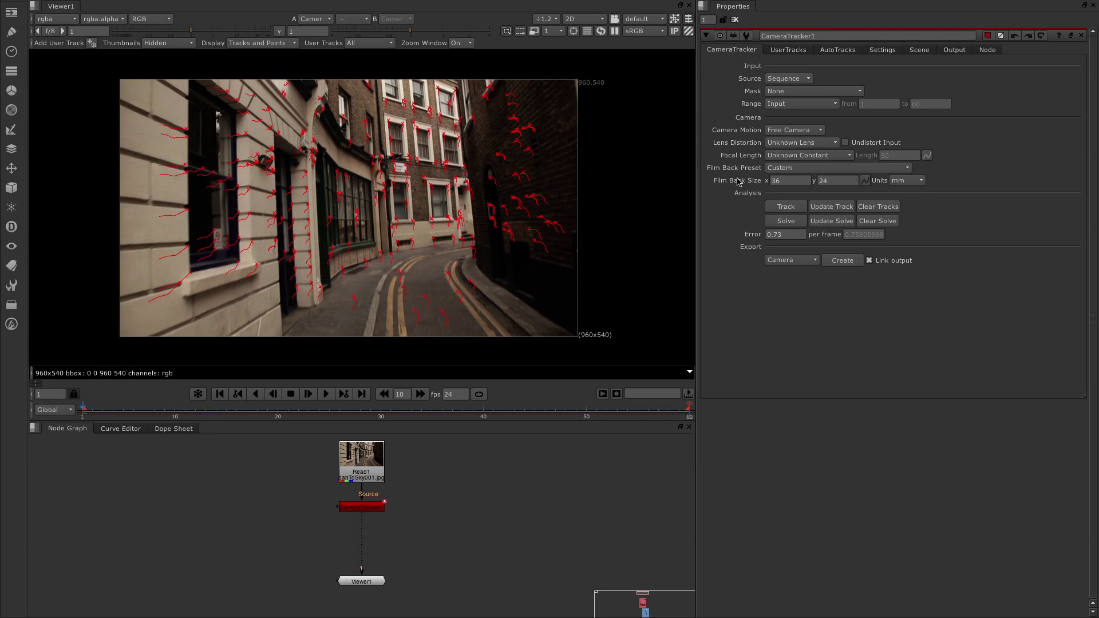
{"action": "left_click", "coordinate": [787, 222]}
{"action": "left_click", "coordinate": [775, 241]}
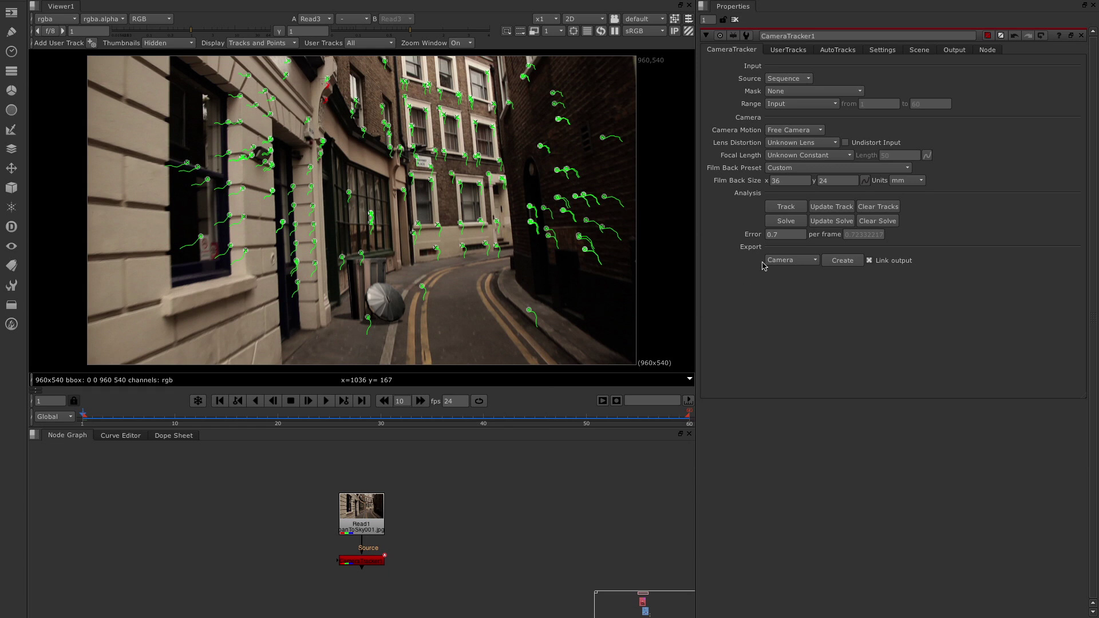
Export the camera solve as a Scene+ node setup with linked output.
{"action": "middle_click_drag", "start_coordinate": [500, 498], "coordinate": [518, 456]}
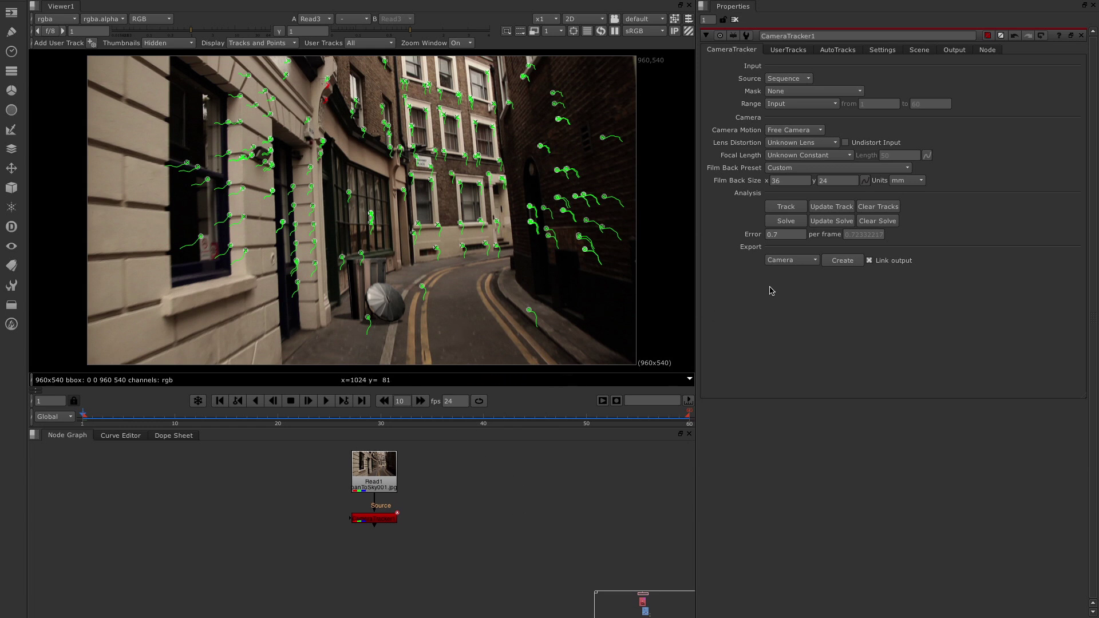
{"action": "left_click", "coordinate": [807, 263]}
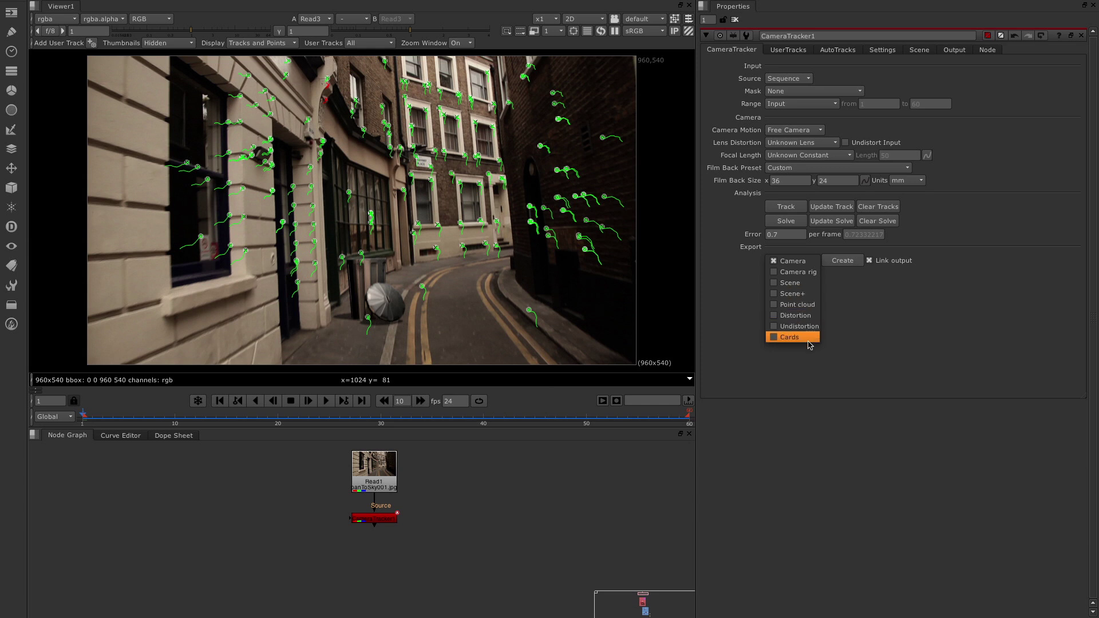
{"action": "left_click", "coordinate": [853, 349]}
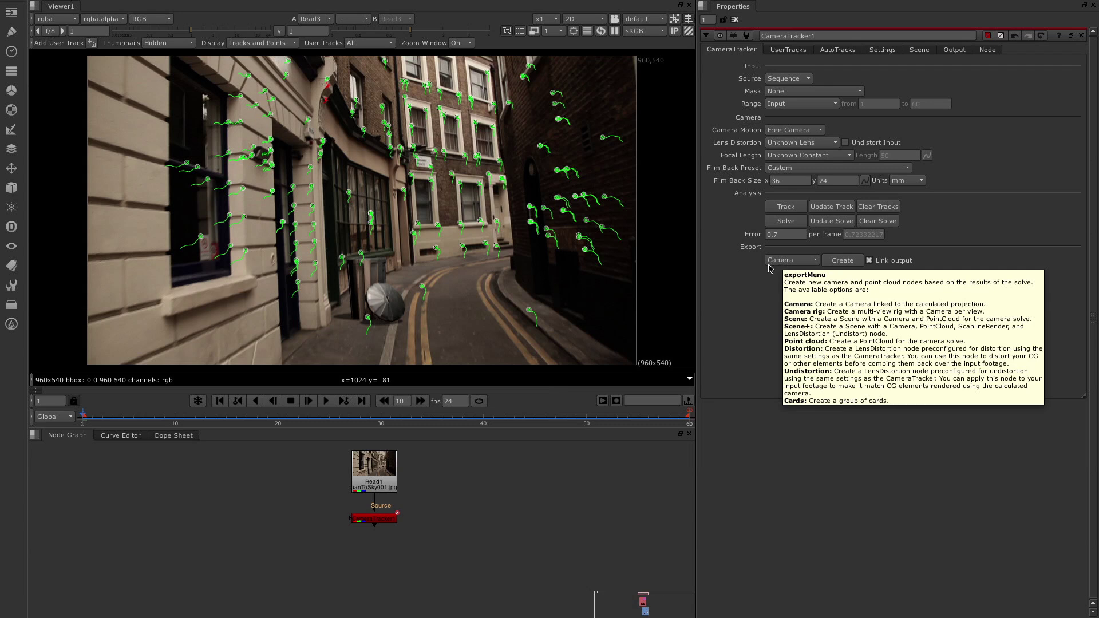
{"action": "left_click", "coordinate": [765, 269]}
{"action": "left_click", "coordinate": [779, 266]}
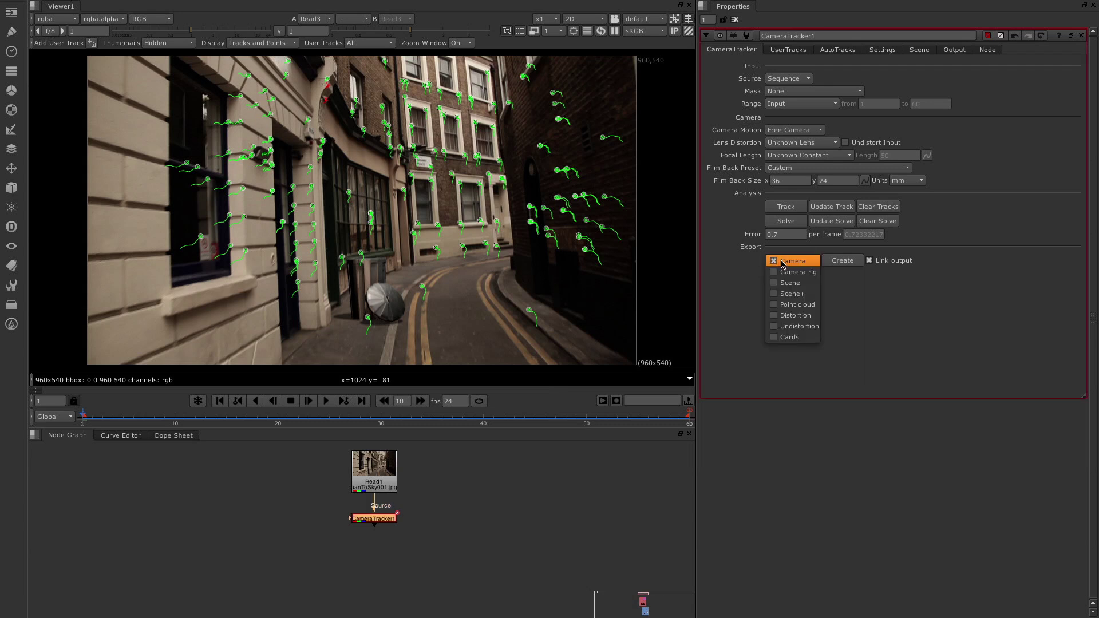
{"action": "left_click", "coordinate": [792, 294]}
{"action": "left_click", "coordinate": [842, 261]}
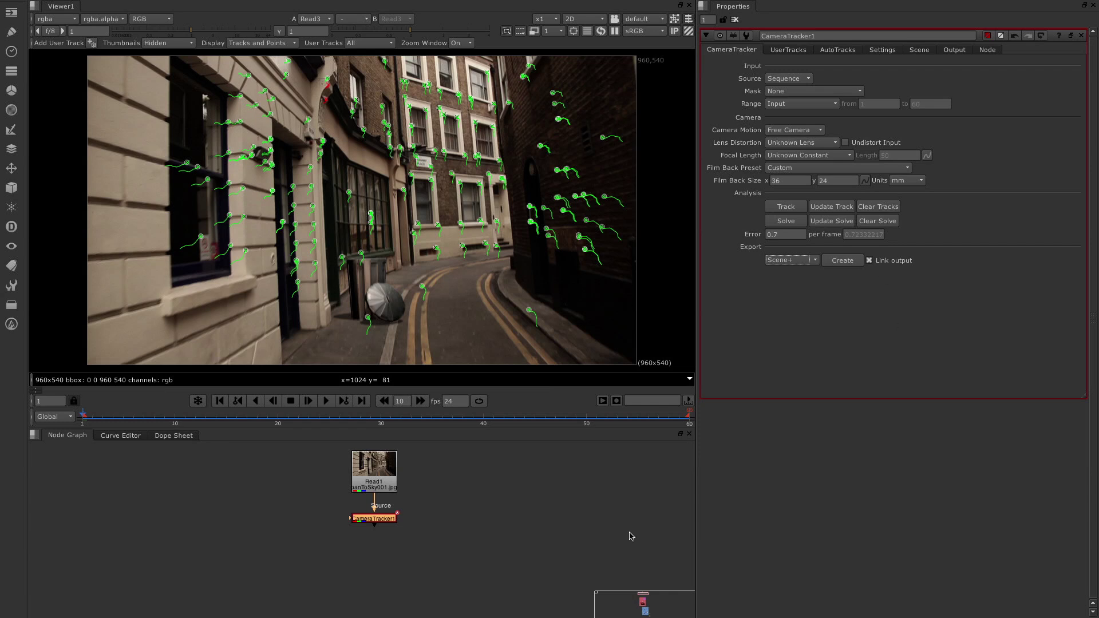
Examine the exported point cloud, camera, LensDistortion and Scene nodes and their links to the CameraTracker.
{"action": "left_click", "coordinate": [372, 514]}
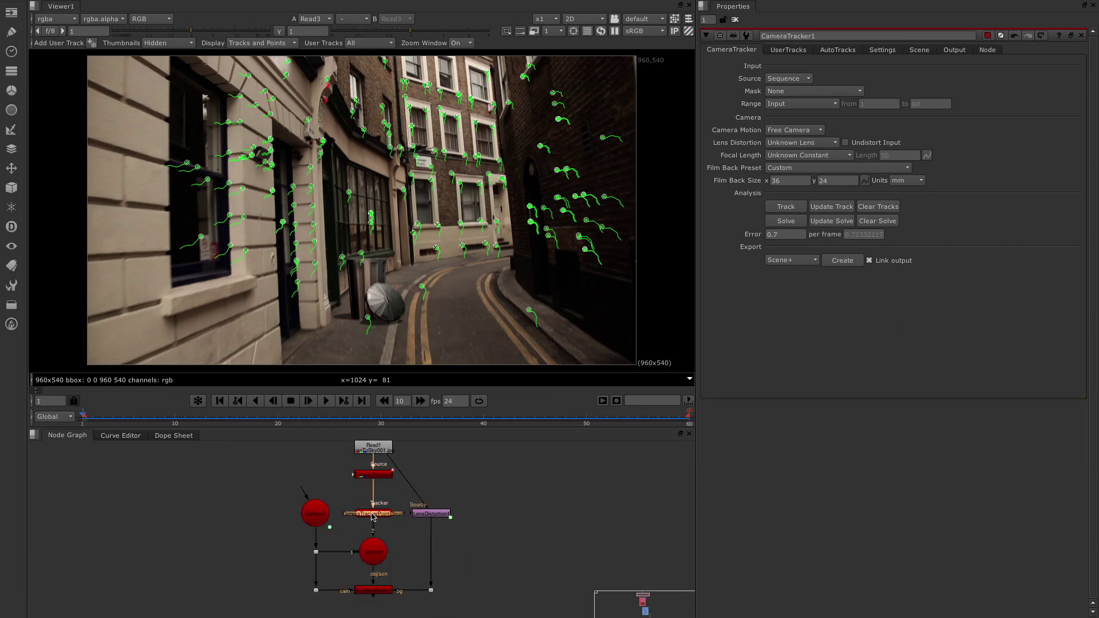
{"action": "left_click", "coordinate": [316, 518]}
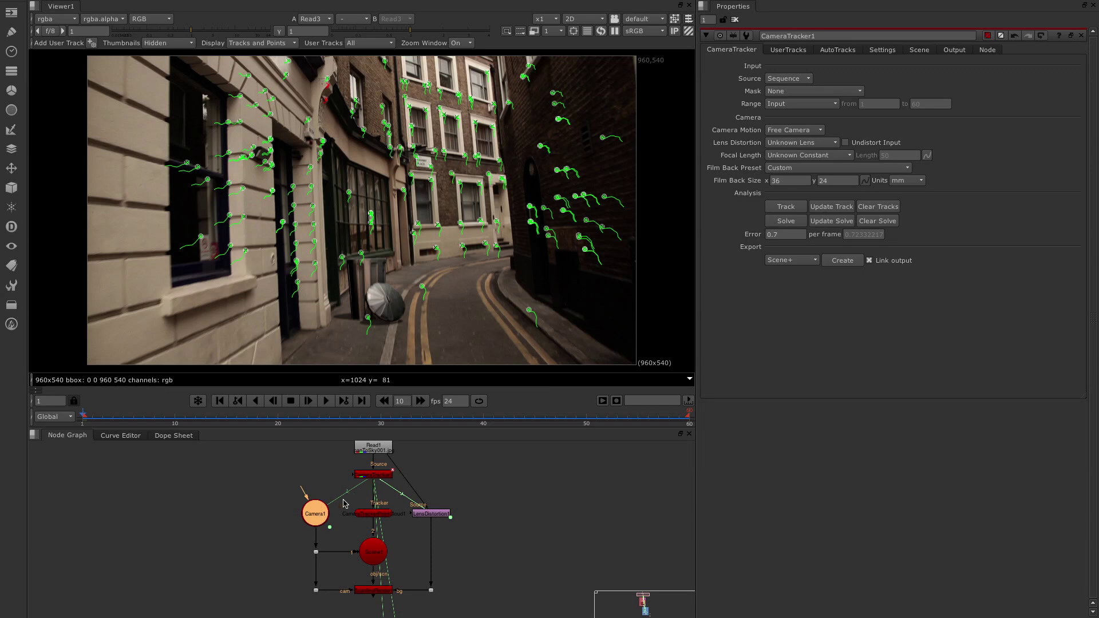
{"action": "left_click", "coordinate": [371, 476]}
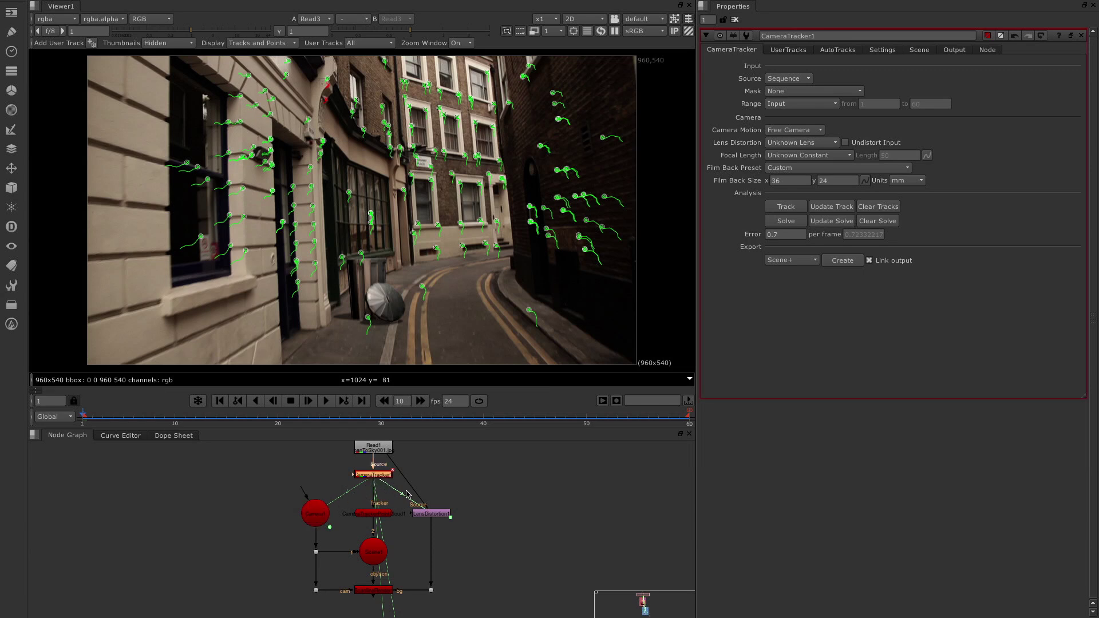
{"action": "left_click", "coordinate": [439, 515]}
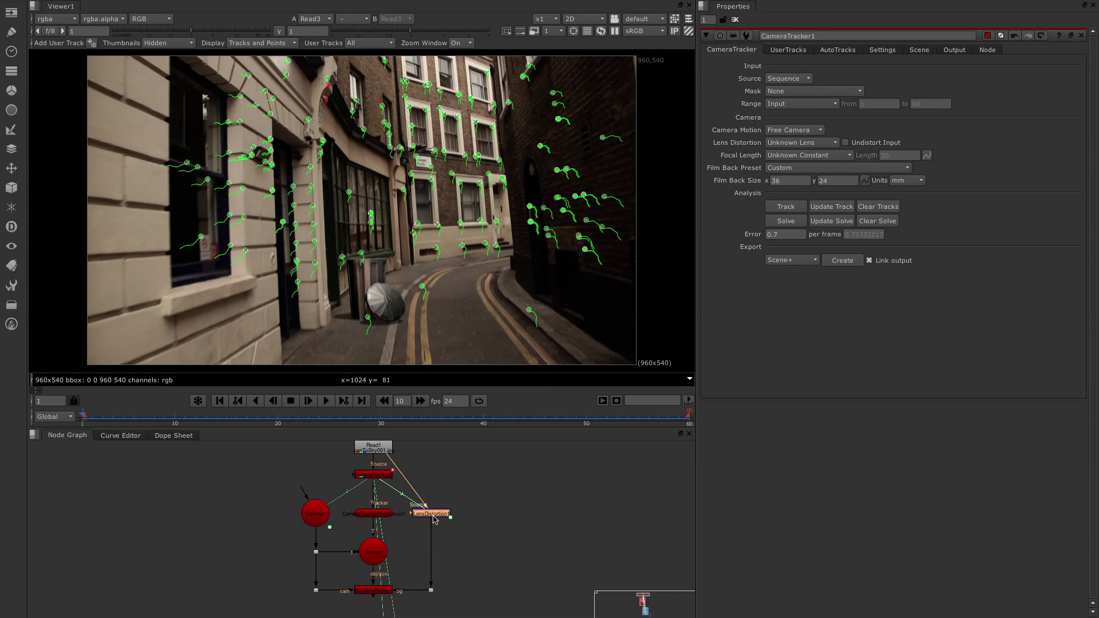
{"action": "left_click", "coordinate": [501, 523]}
{"action": "left_click", "coordinate": [381, 549]}
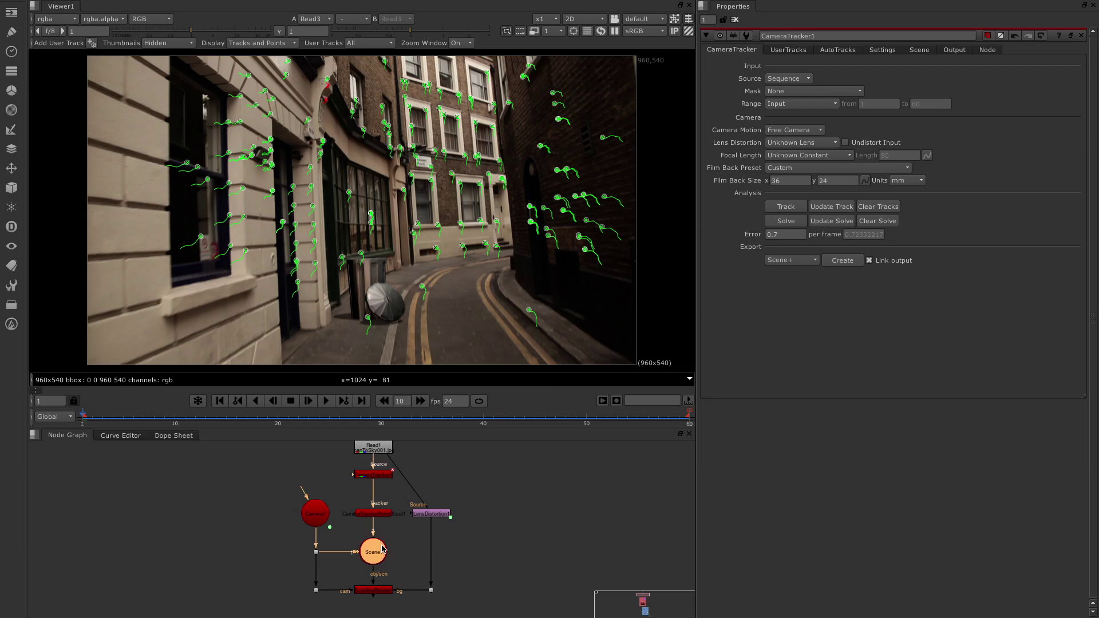
View the ScanlineRender output and play the sequence to check how the point cloud follows the street footage.
{"action": "left_click", "coordinate": [365, 590]}
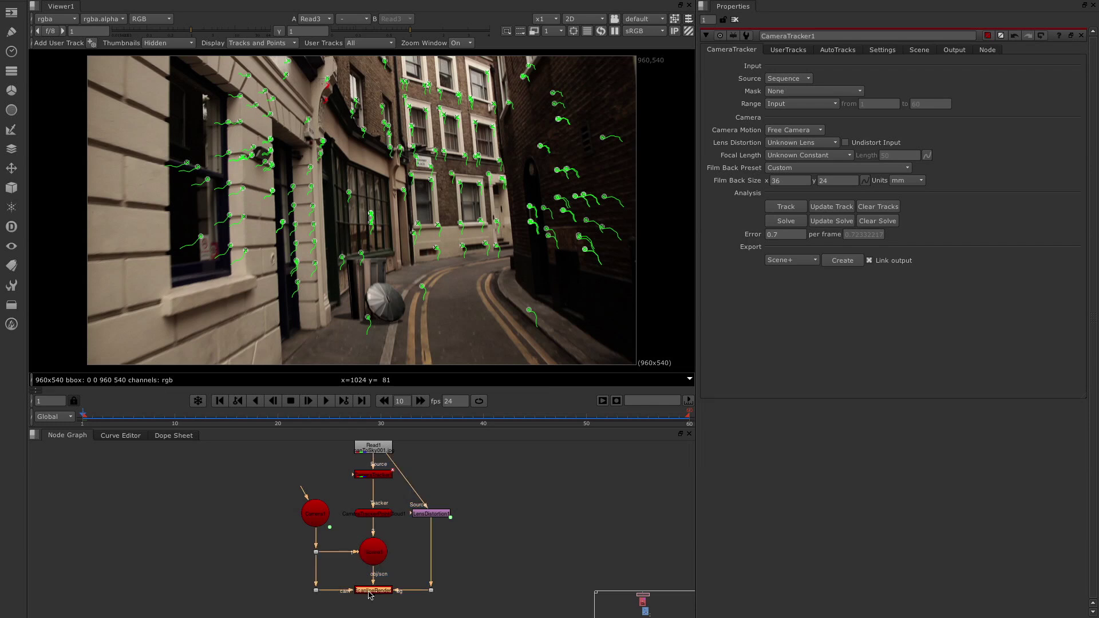
{"action": "key", "text": "1"}
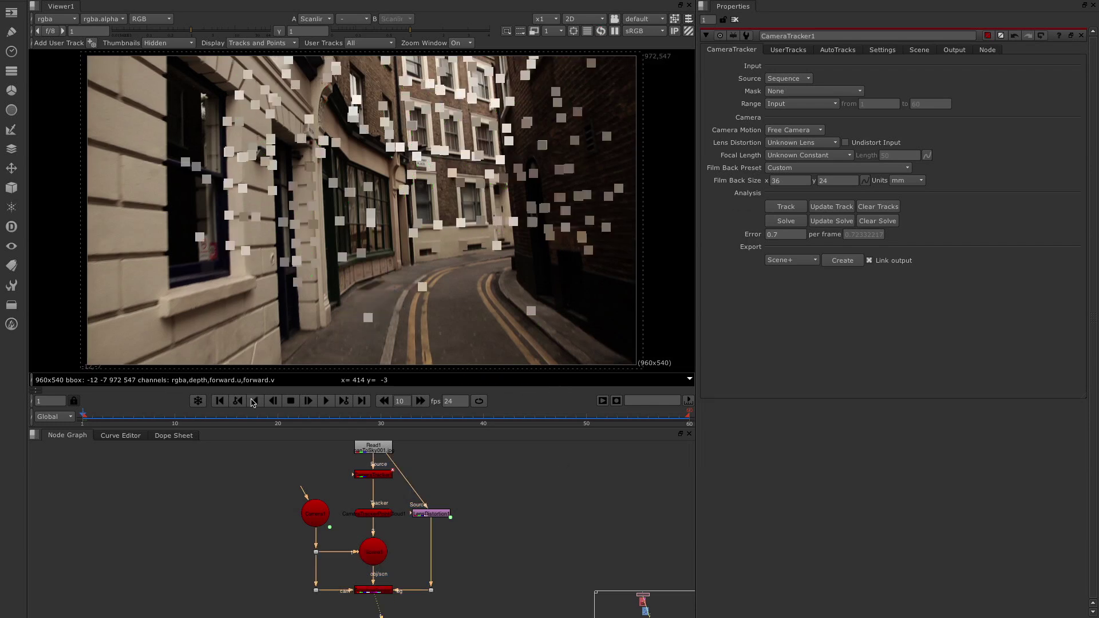
{"action": "left_click", "coordinate": [327, 400]}
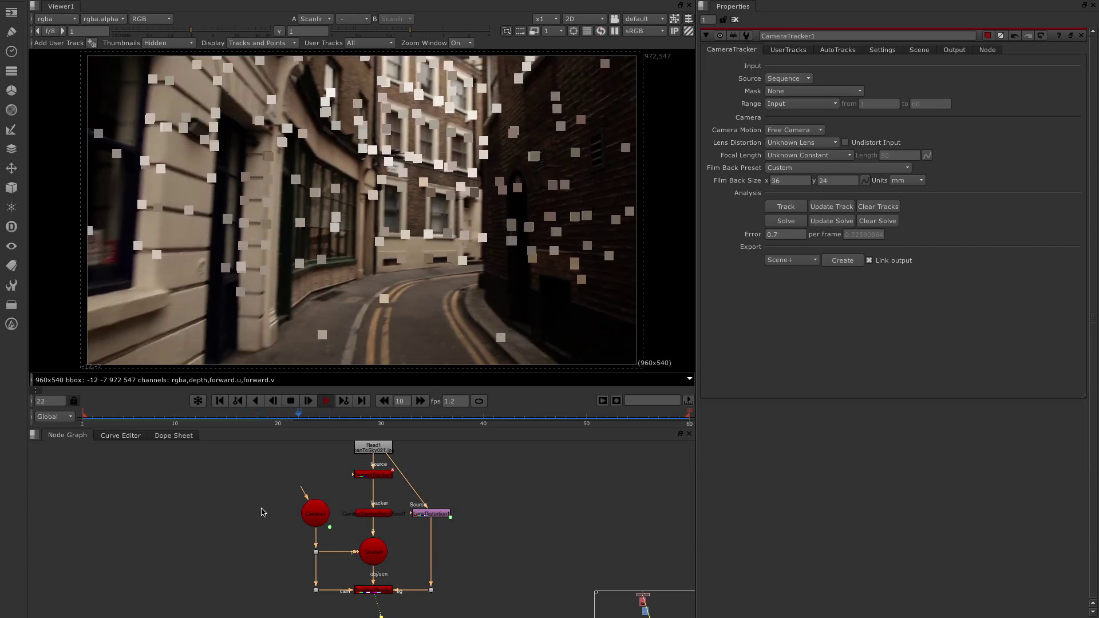
{"action": "left_click", "coordinate": [221, 401]}
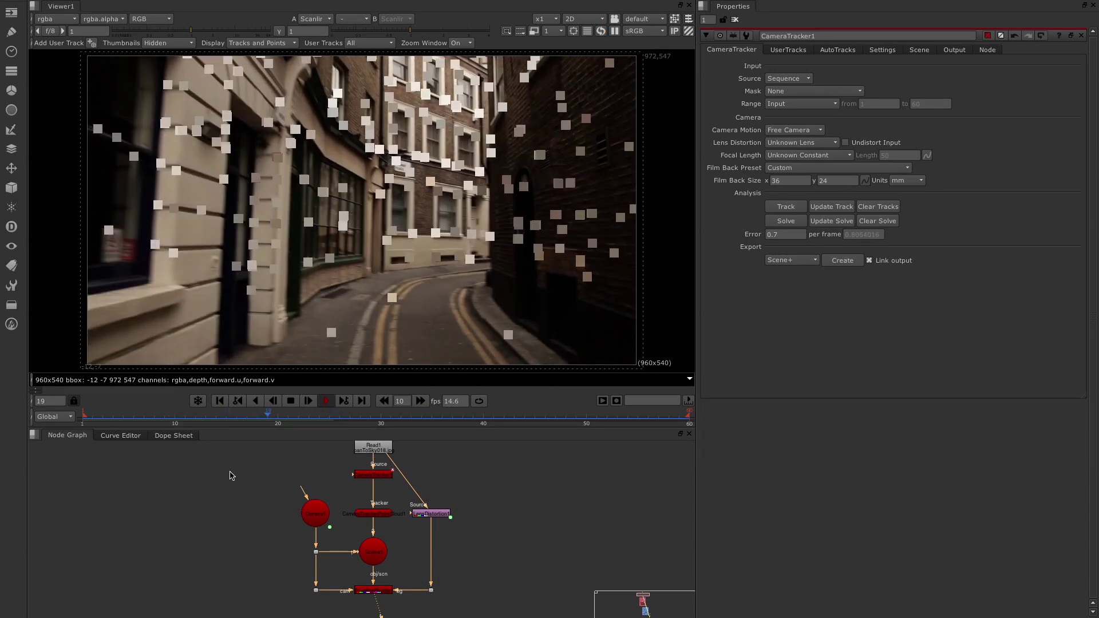
{"action": "left_click", "coordinate": [218, 402]}
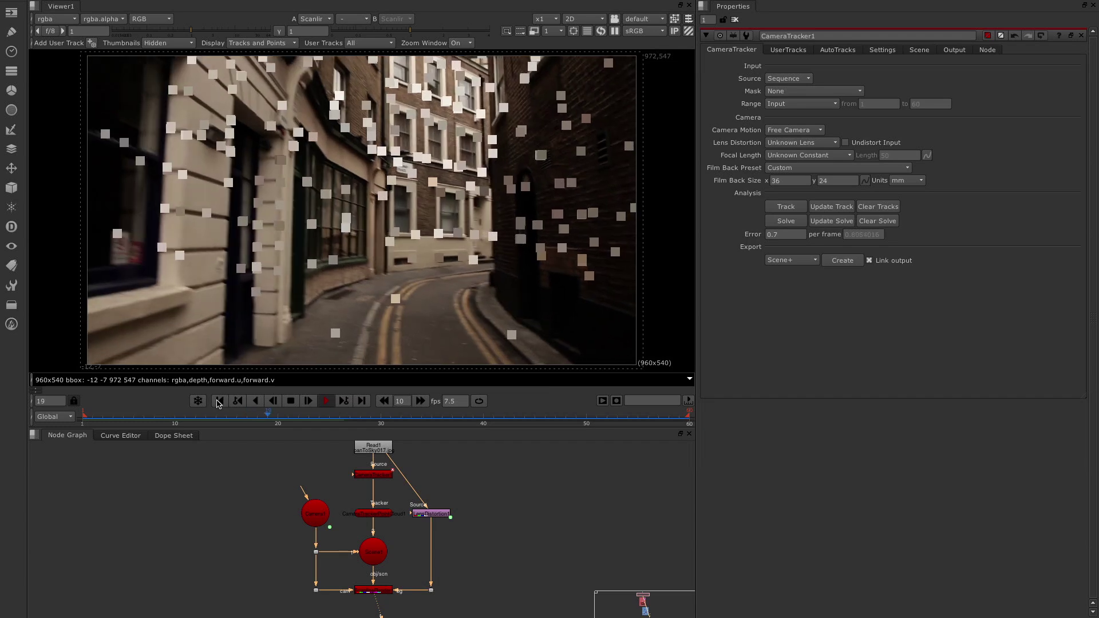
{"action": "left_click", "coordinate": [219, 402]}
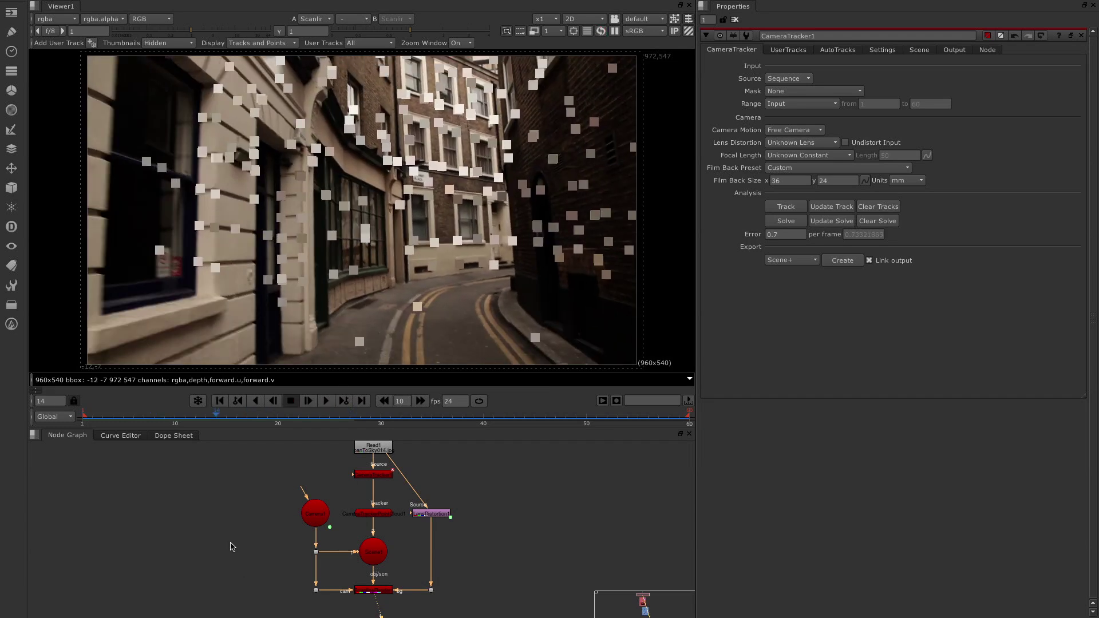
{"action": "left_click", "coordinate": [231, 545]}
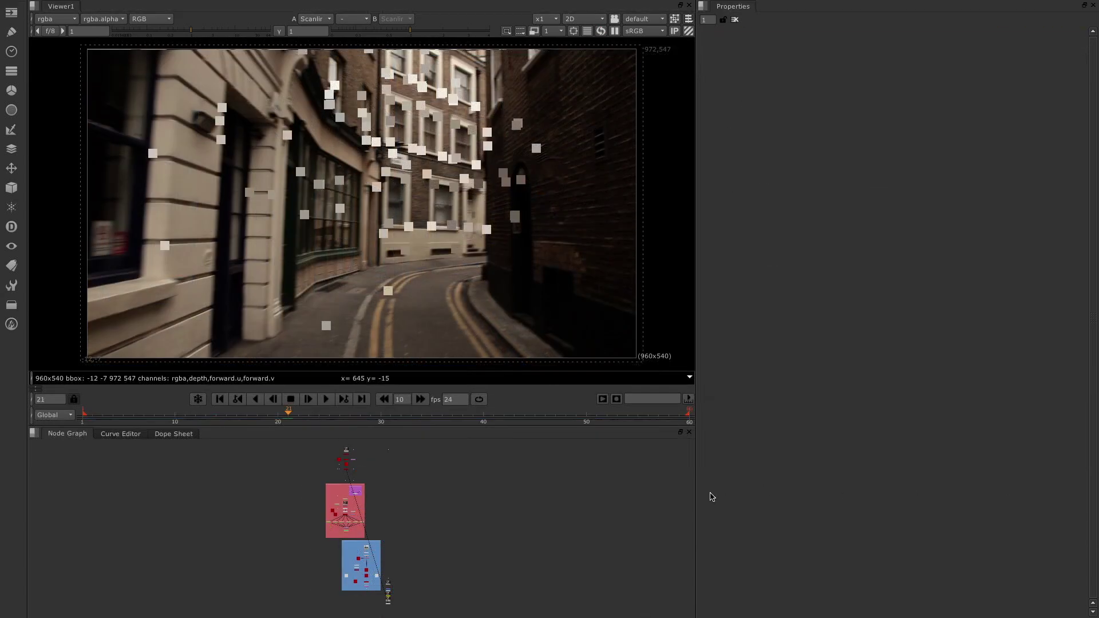
Look over the complete node graph full screen, including the Cubic Map Reflection, ModelBuilder and Rubbish Bin groups, and frame all nodes.
{"action": "scroll", "coordinate": [333, 490], "scroll_direction": "up", "scroll_amount": 3}
{"action": "scroll", "coordinate": [333, 491], "scroll_direction": "up", "scroll_amount": 3}
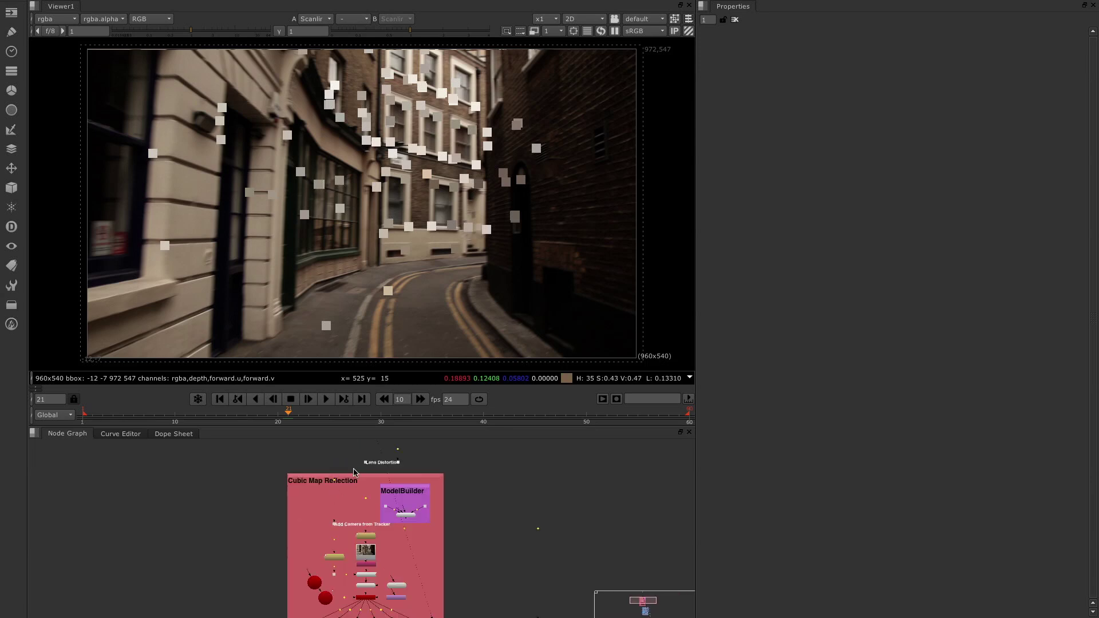
{"action": "scroll", "coordinate": [334, 481], "scroll_direction": "down", "scroll_amount": 4}
{"action": "scroll", "coordinate": [336, 468], "scroll_direction": "up", "scroll_amount": 3}
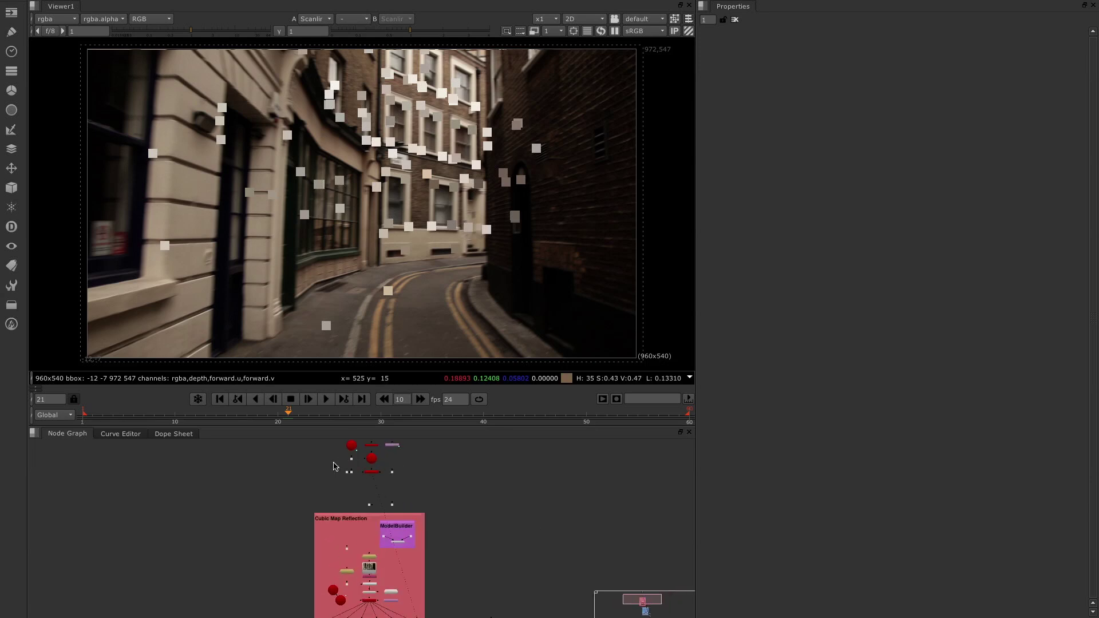
{"action": "key", "text": "space"}
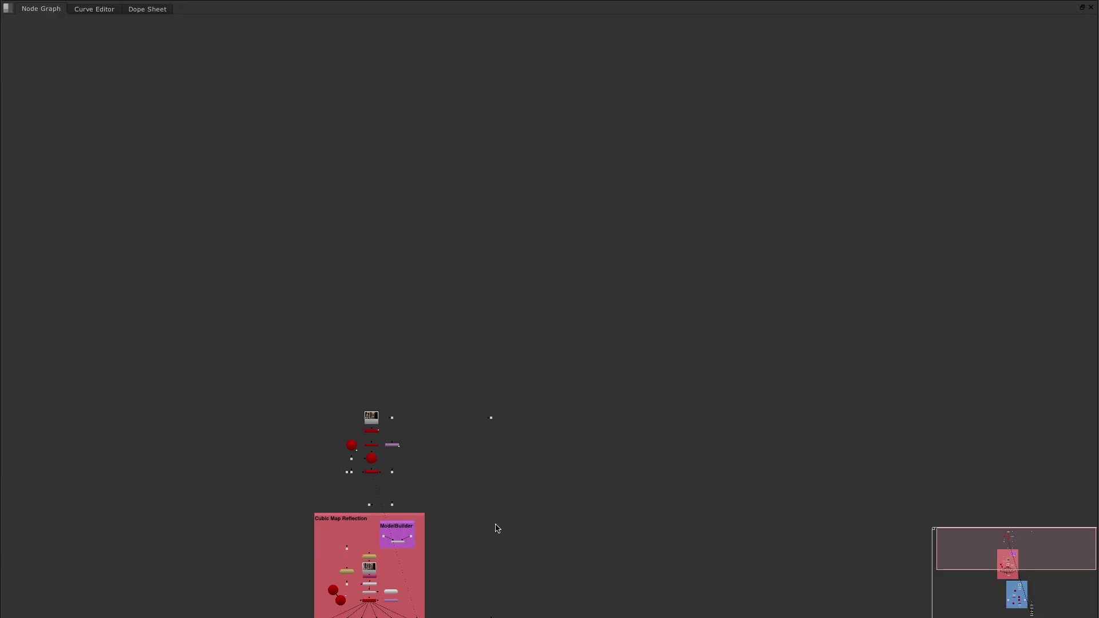
{"action": "scroll", "coordinate": [498, 515], "scroll_direction": "up", "scroll_amount": 5}
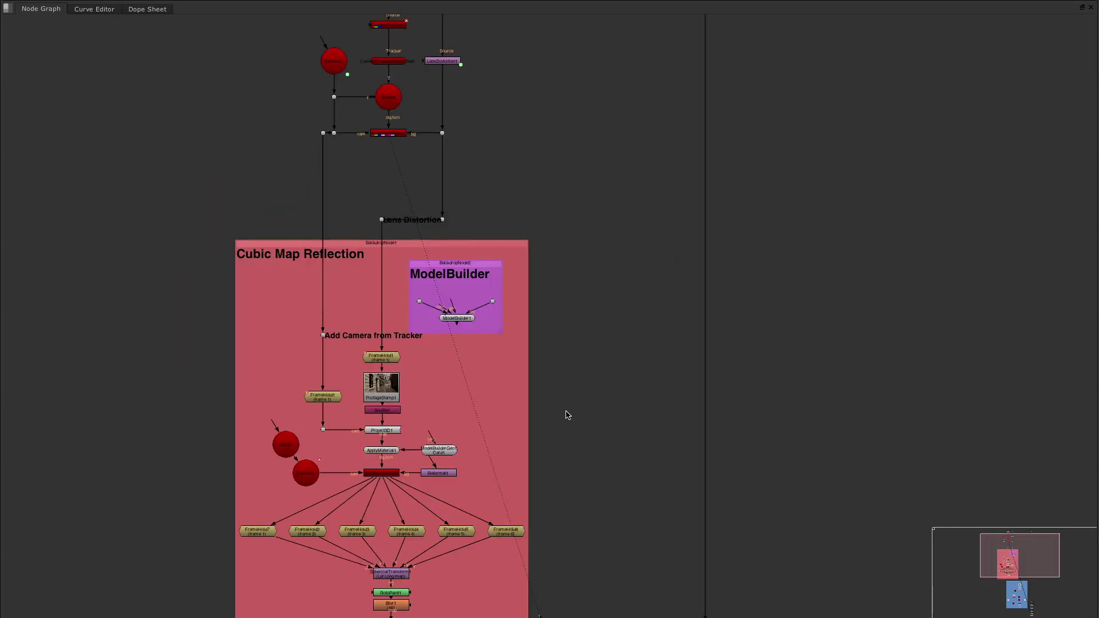
{"action": "scroll", "coordinate": [568, 415], "scroll_direction": "down", "scroll_amount": 8}
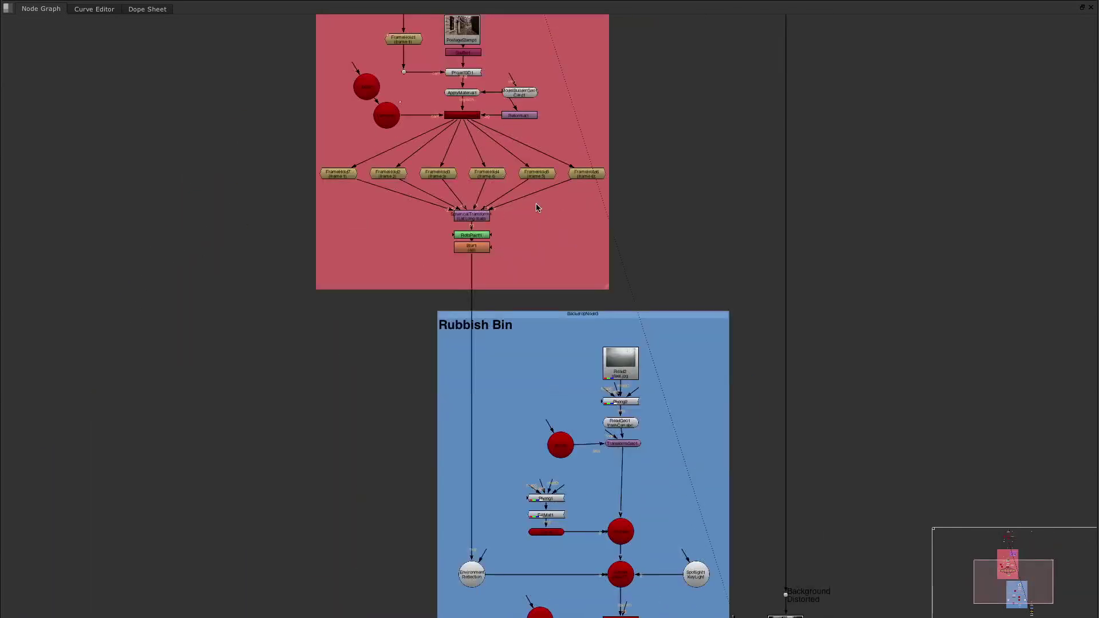
{"action": "scroll", "coordinate": [538, 207], "scroll_direction": "down", "scroll_amount": 4}
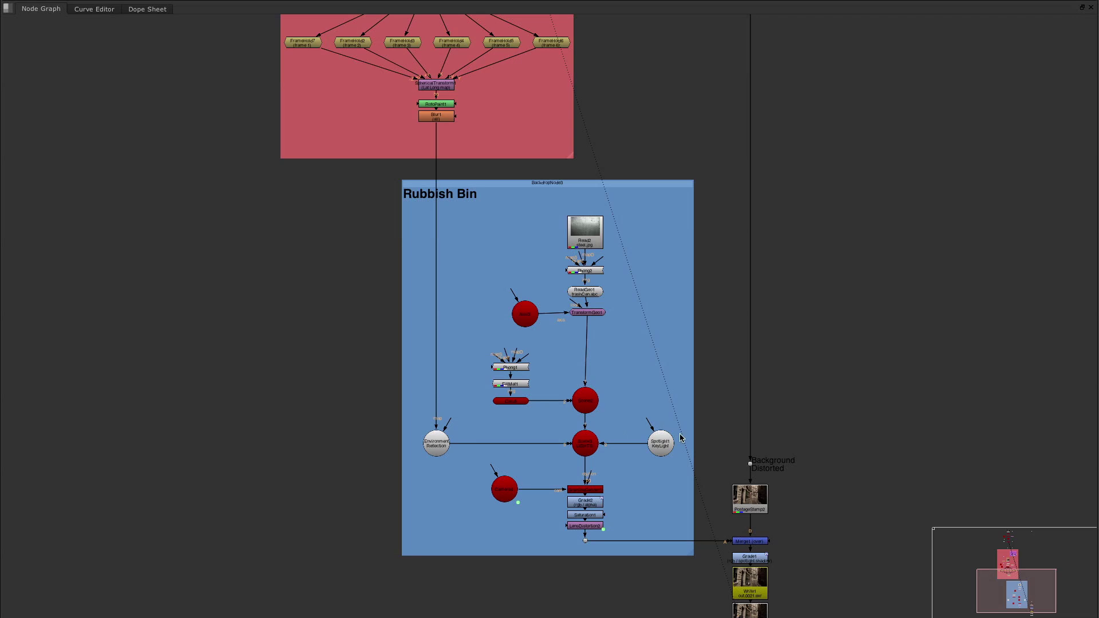
{"action": "scroll", "coordinate": [594, 399], "scroll_direction": "up", "scroll_amount": 10}
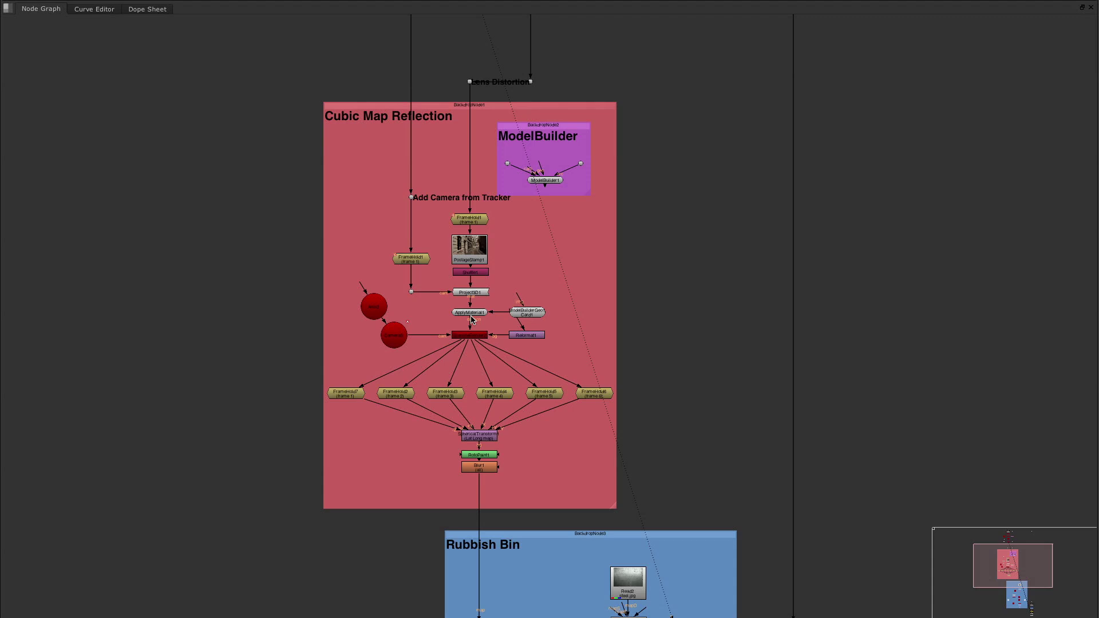
{"action": "key", "text": "f"}
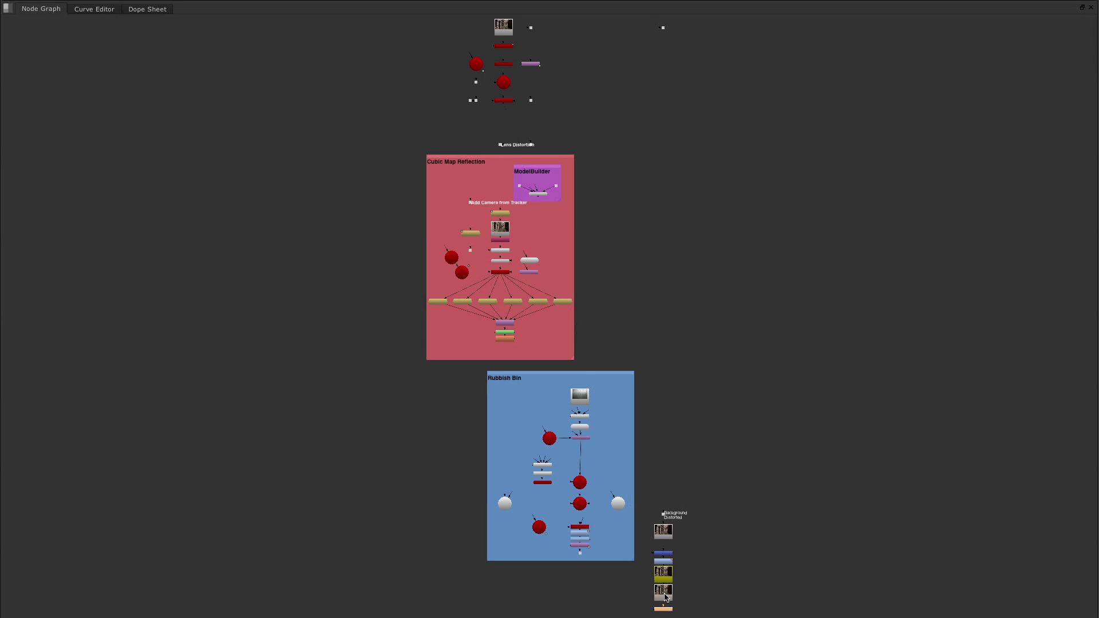
Leave the full-screen node graph and return the street composite to frame 1.
{"action": "key", "text": "space"}
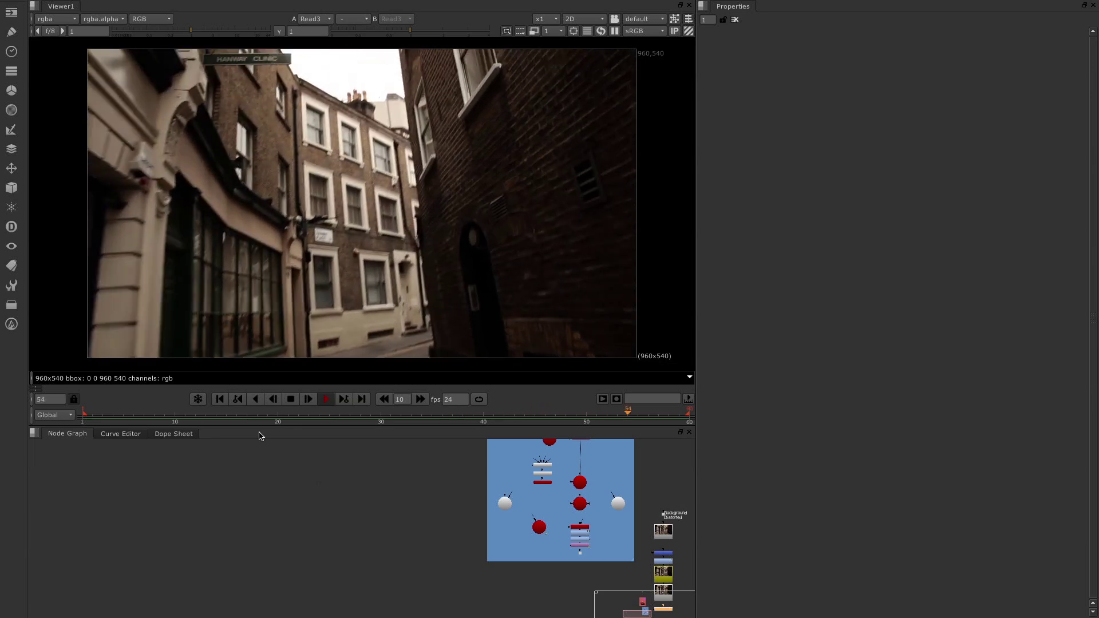
{"action": "left_click", "coordinate": [220, 399]}
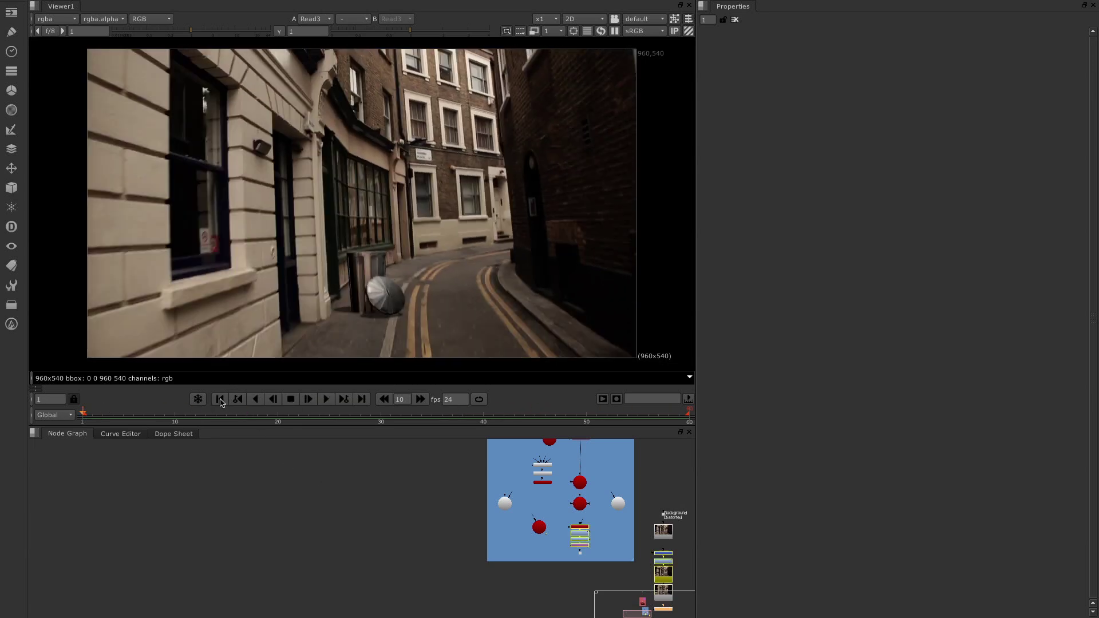
{"action": "middle_click_drag", "start_coordinate": [369, 504], "coordinate": [367, 507]}
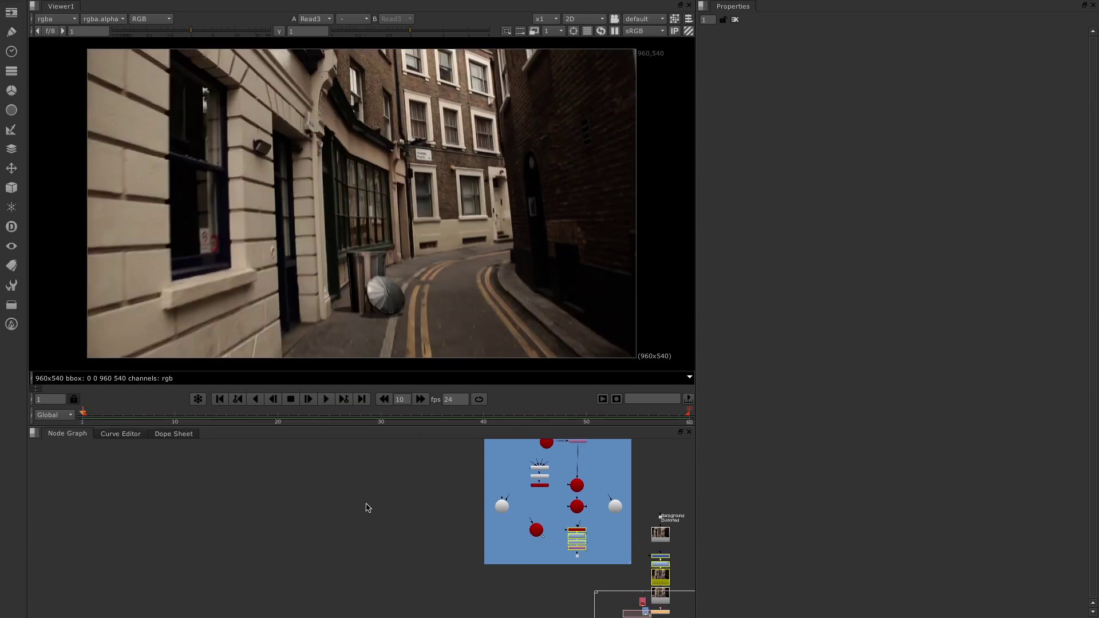
View the ModelBuilder1 street geometry in 3D and inspect its wireframe from several angles.
{"action": "scroll", "coordinate": [367, 507], "scroll_direction": "up", "scroll_amount": 5}
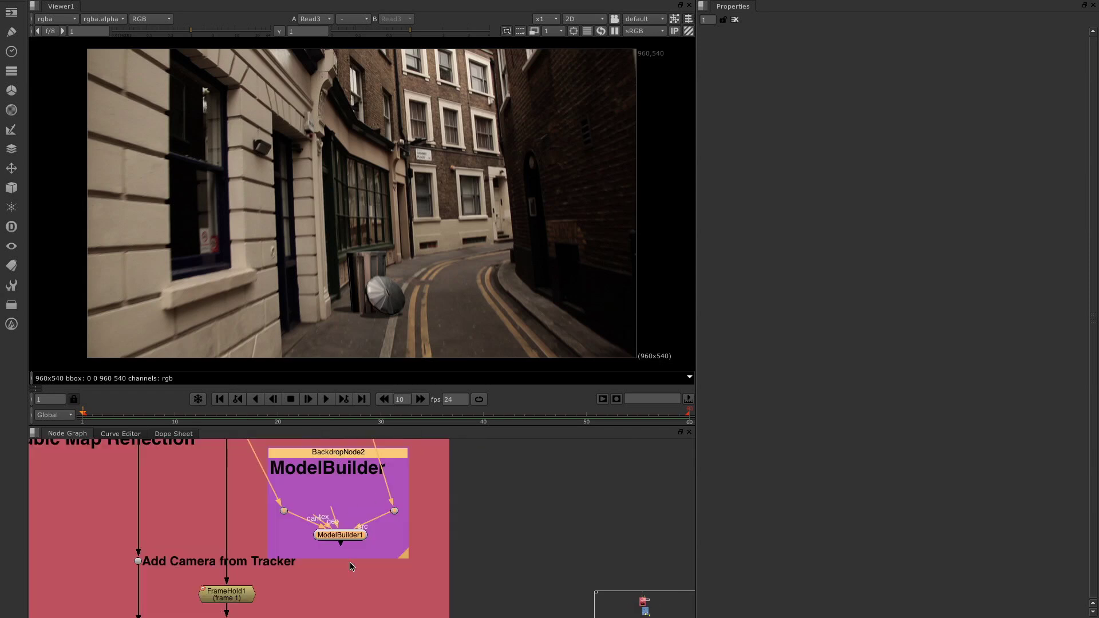
{"action": "left_click", "coordinate": [342, 536]}
{"action": "key", "text": "1"}
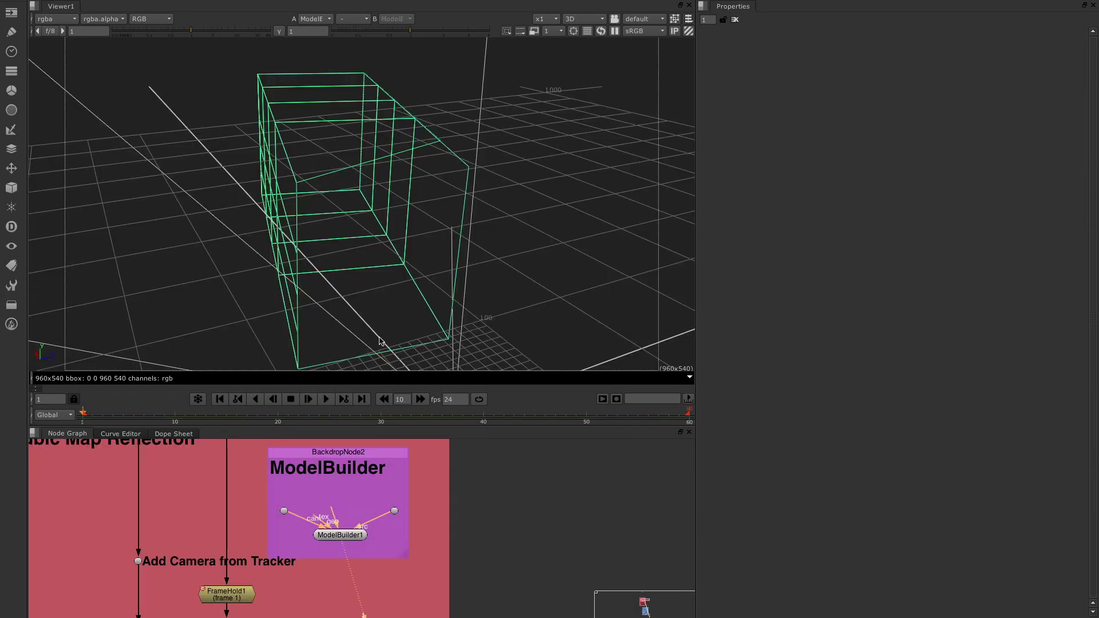
{"action": "left_click_drag", "start_coordinate": [329, 220], "coordinate": [285, 171], "text": "ctrl"}
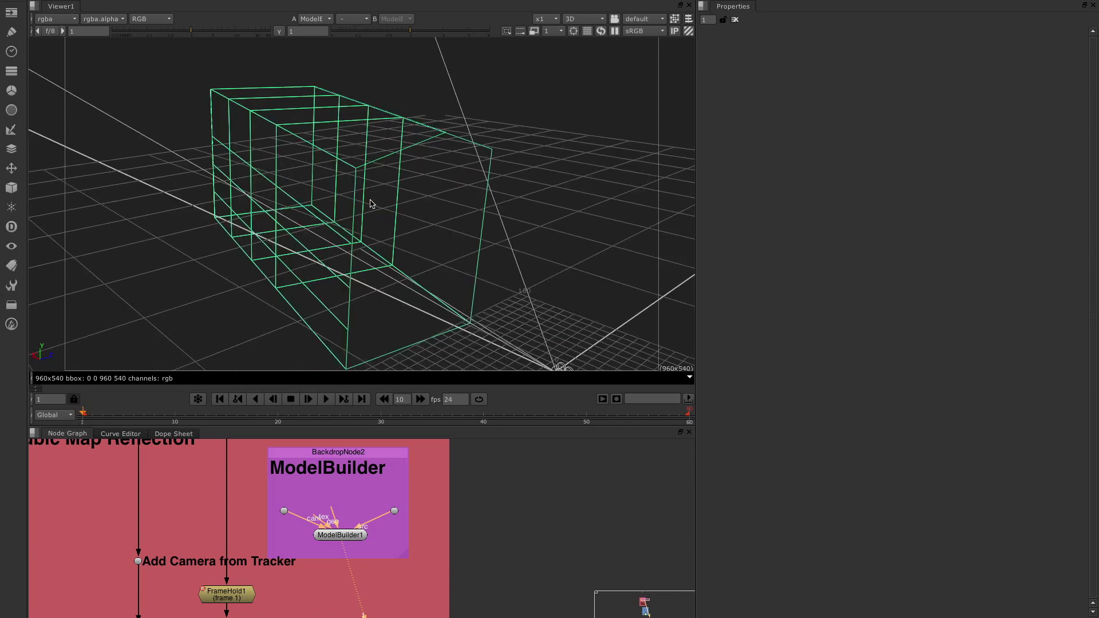
{"action": "left_click_drag", "start_coordinate": [373, 203], "coordinate": [670, 51], "text": "ctrl"}
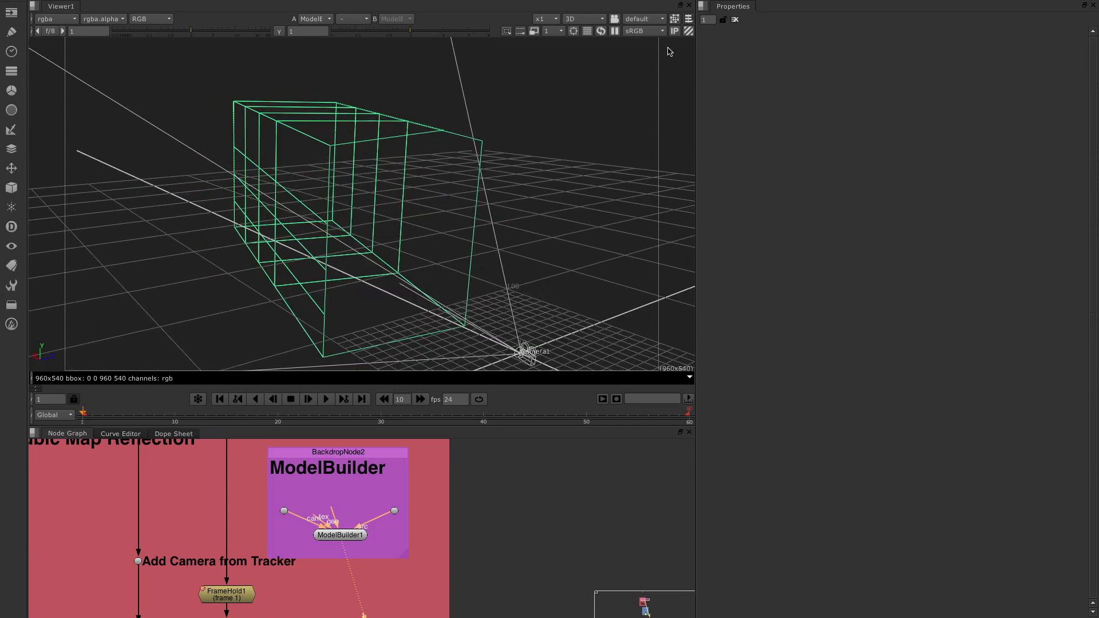
{"action": "left_click_drag", "start_coordinate": [377, 243], "coordinate": [337, 211], "text": "ctrl"}
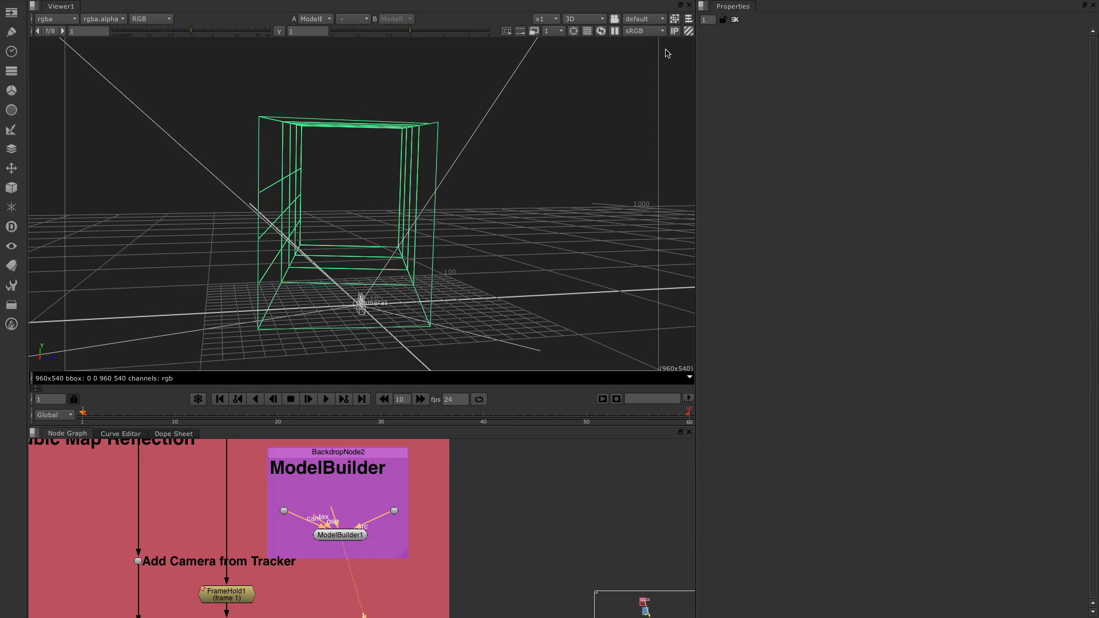
Look through Camera1 with the 3D view locked to it, and open the ModelBuilder1 settings.
{"action": "left_click", "coordinate": [639, 20]}
{"action": "left_click", "coordinate": [649, 44]}
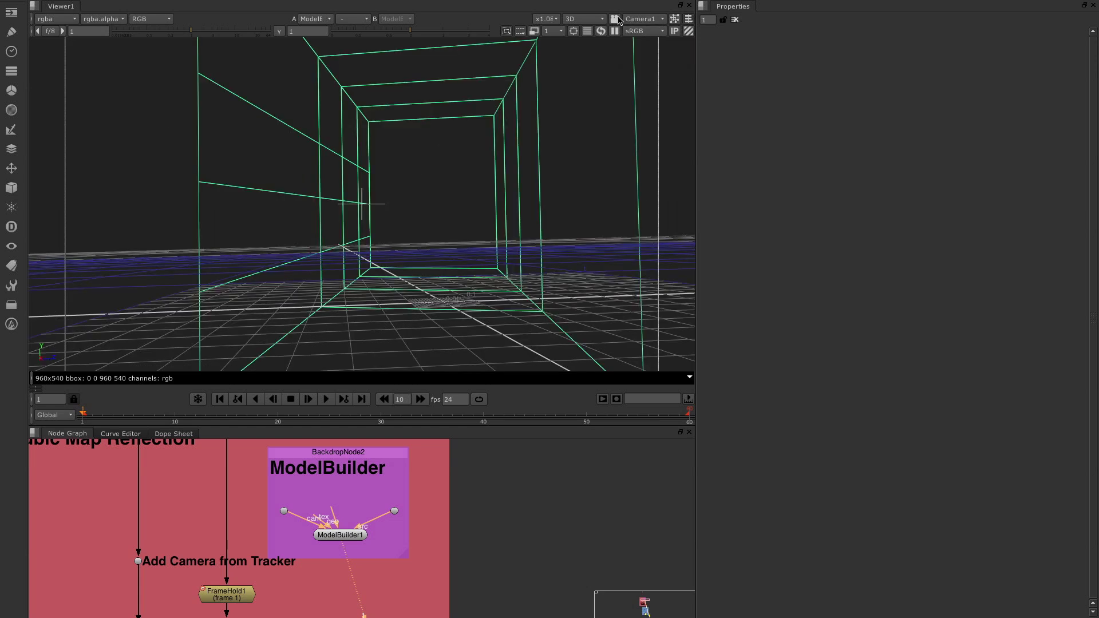
{"action": "left_click", "coordinate": [614, 20]}
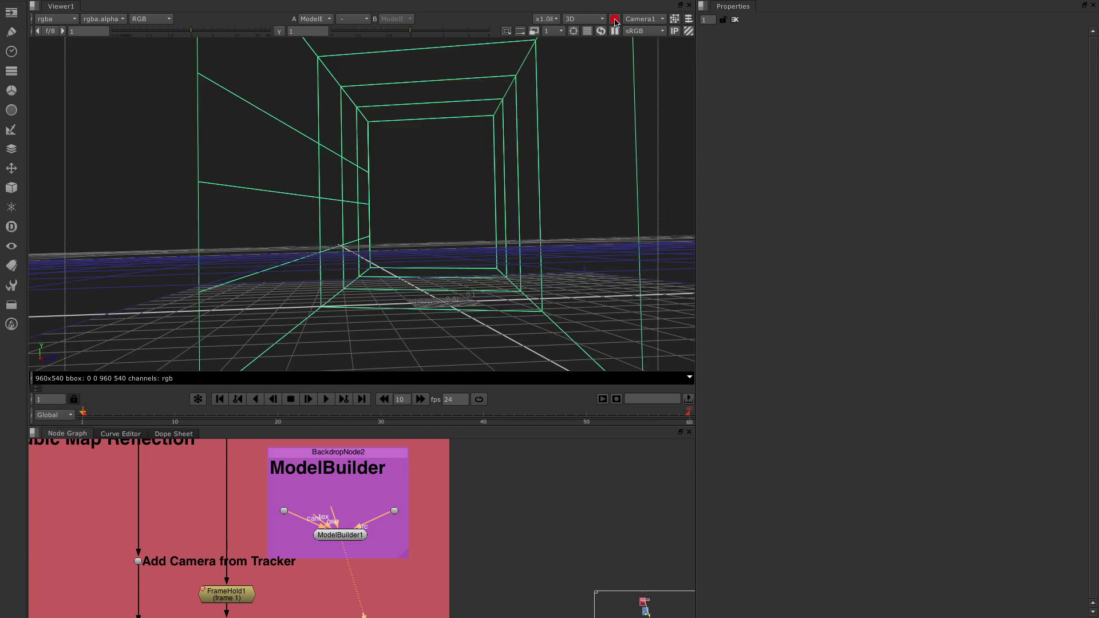
{"action": "double_click", "coordinate": [340, 534]}
Locate the ModelBuilderGeo1 Card1 node in the projection setup, and inspect the street wireframe from the default camera.
{"action": "middle_click_drag", "start_coordinate": [266, 509], "coordinate": [418, 463]}
{"action": "middle_click_drag", "start_coordinate": [435, 533], "coordinate": [303, 475]}
{"action": "middle_click_drag", "start_coordinate": [430, 589], "coordinate": [408, 571]}
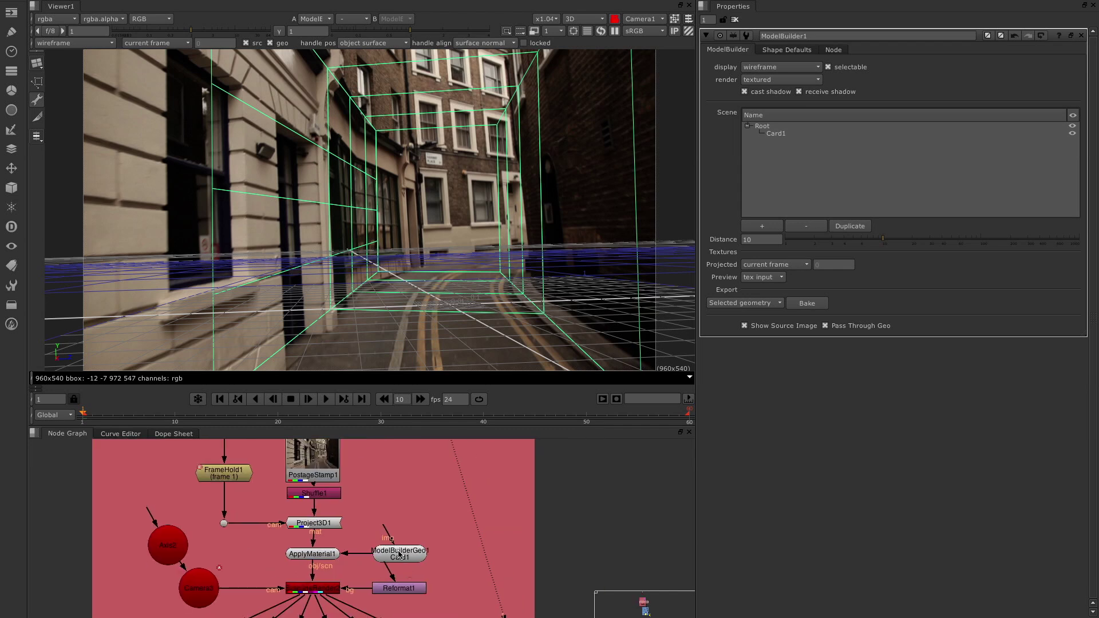
{"action": "left_click", "coordinate": [399, 554]}
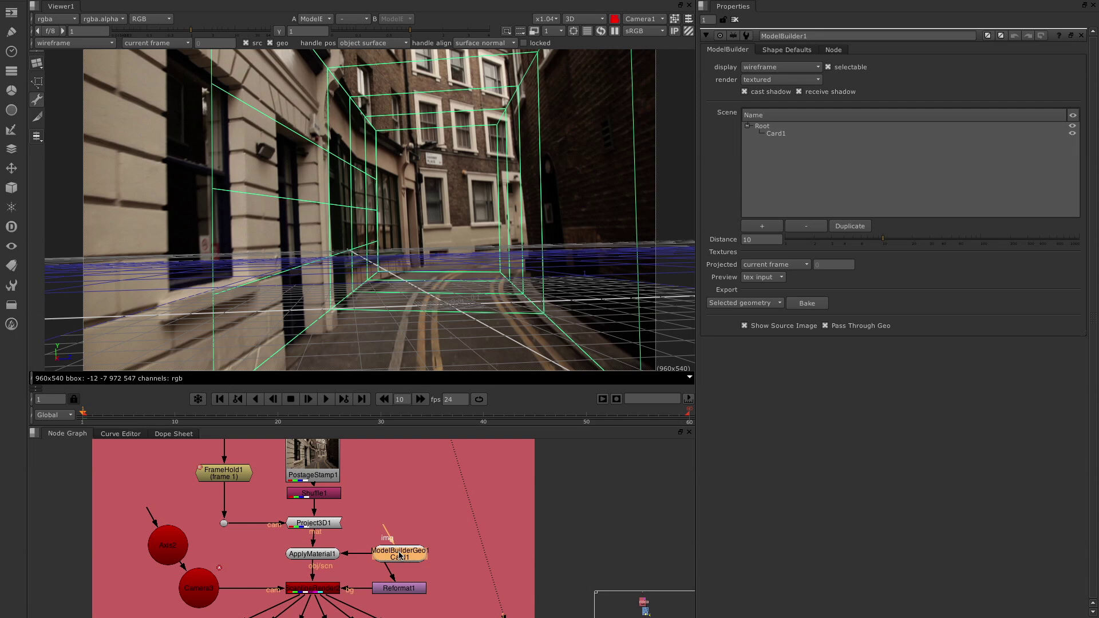
{"action": "left_click", "coordinate": [638, 23]}
{"action": "left_click", "coordinate": [652, 41]}
{"action": "left_click_drag", "start_coordinate": [403, 221], "coordinate": [503, 215], "text": "ctrl"}
View the PostageStamp1 and Shuffle1 outputs that feed the projection.
{"action": "left_click", "coordinate": [322, 462]}
{"action": "key", "text": "1"}
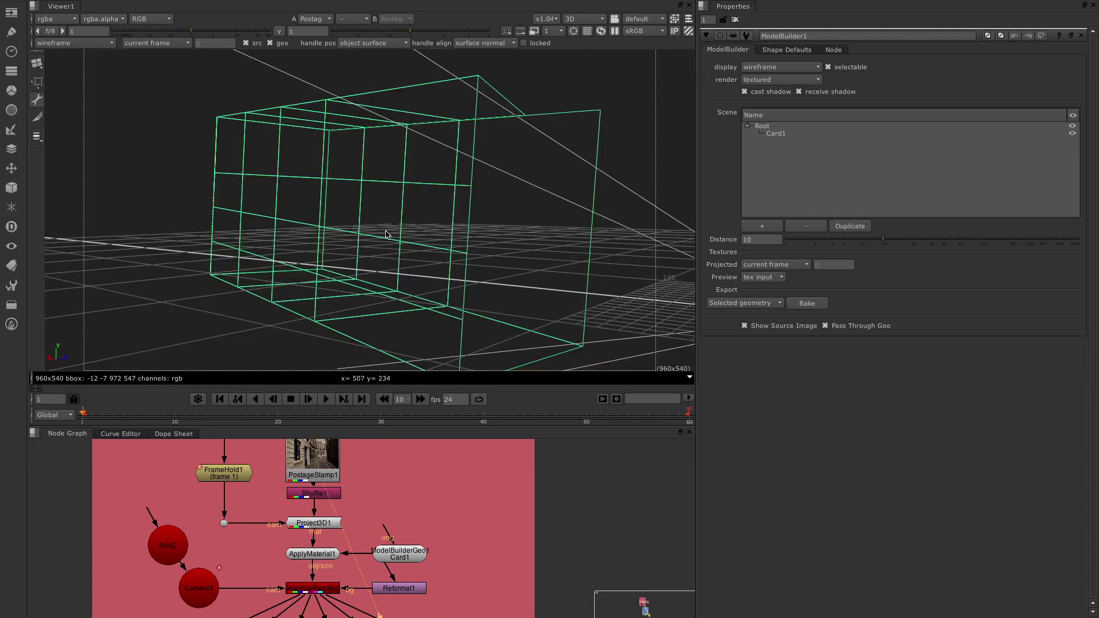
{"action": "left_click", "coordinate": [314, 491]}
{"action": "key", "text": "1"}
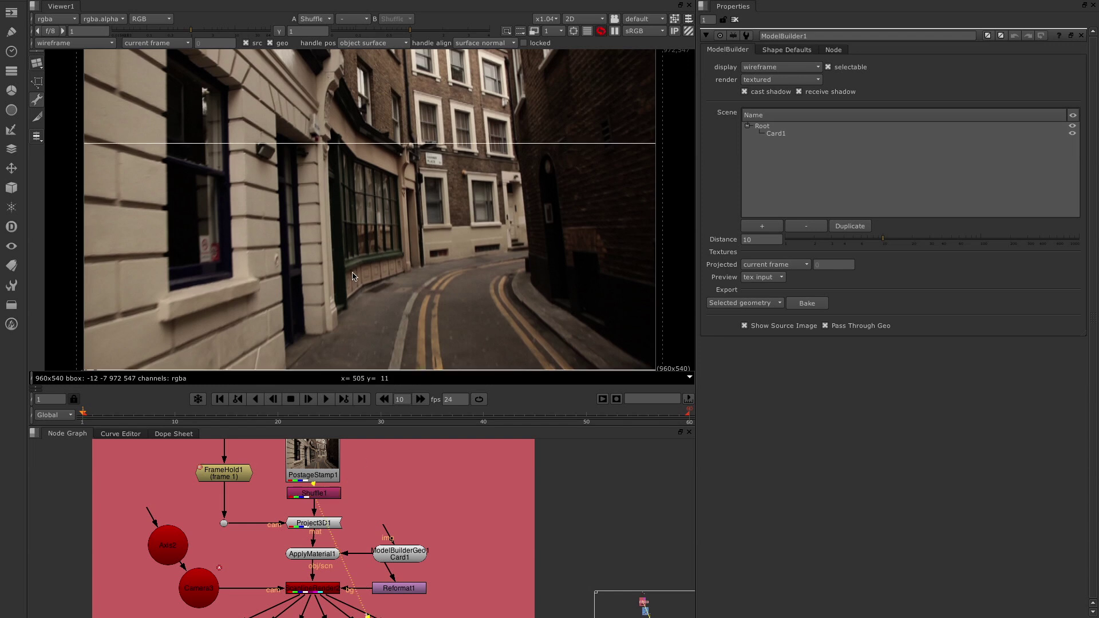
View ApplyMaterial1 below Project3D1 and examine the street image projected on the geometry from several angles, including the uncovered rear.
{"action": "left_click", "coordinate": [312, 525]}
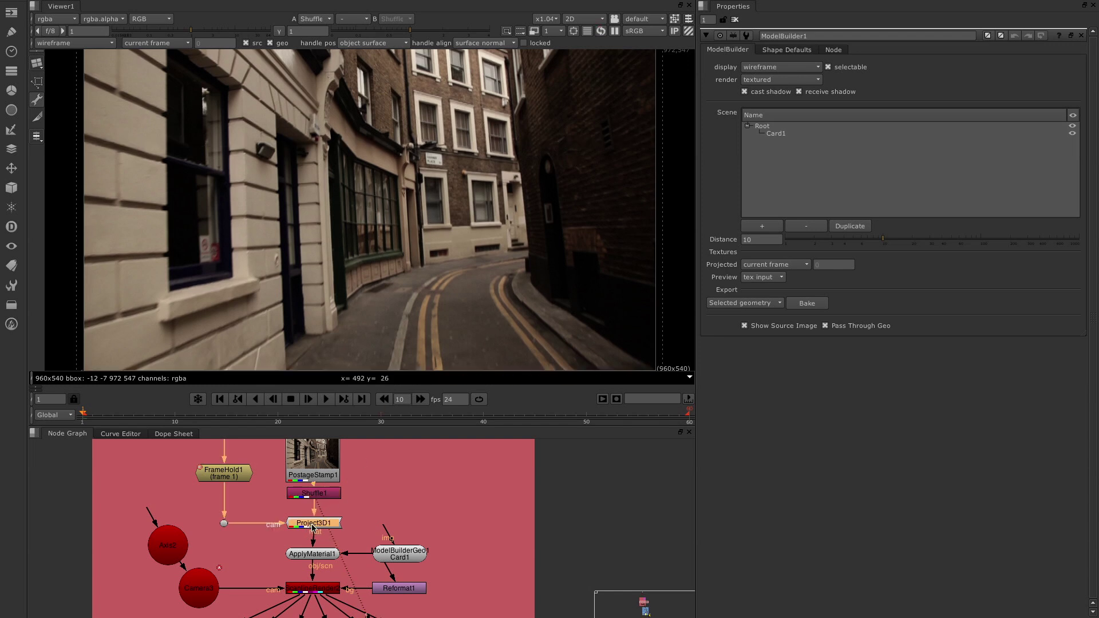
{"action": "left_click", "coordinate": [314, 554]}
{"action": "key", "text": "1"}
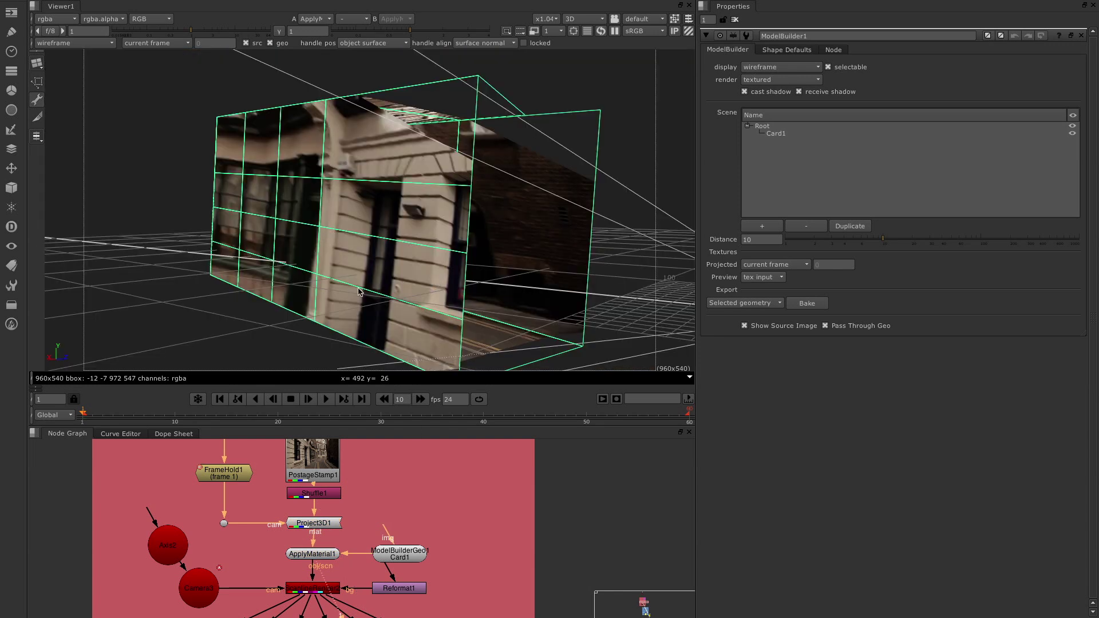
{"action": "key", "text": "v"}
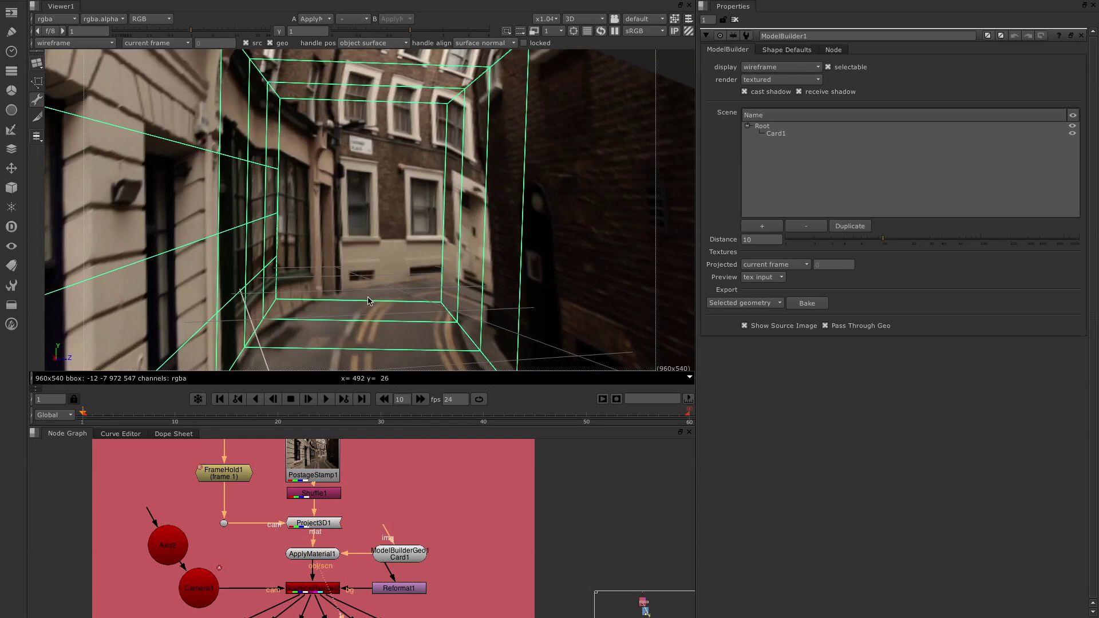
{"action": "scroll", "coordinate": [368, 301], "scroll_direction": "up", "scroll_amount": 5}
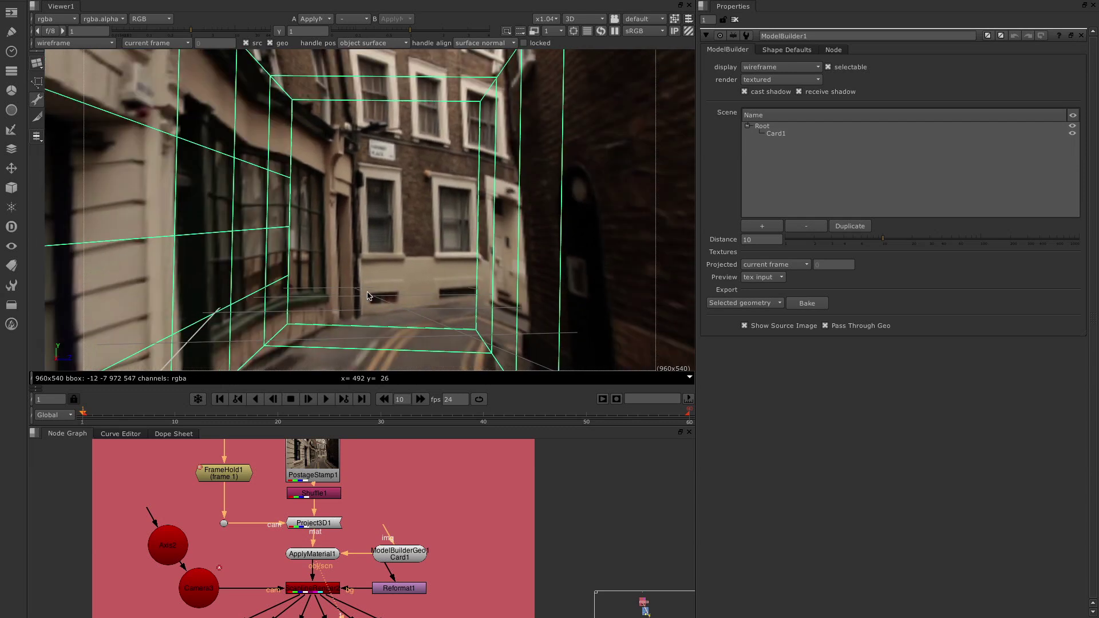
{"action": "mouse_move", "coordinate": [368, 296]}
{"action": "left_mouse_down", "text": "ctrl"}
{"action": "mouse_move", "coordinate": [394, 283]}
{"action": "mouse_move", "coordinate": [417, 301]}
{"action": "mouse_move", "coordinate": [375, 298]}
{"action": "mouse_move", "coordinate": [372, 288]}
{"action": "mouse_move", "coordinate": [372, 305]}
{"action": "left_mouse_up", "text": "ctrl"}
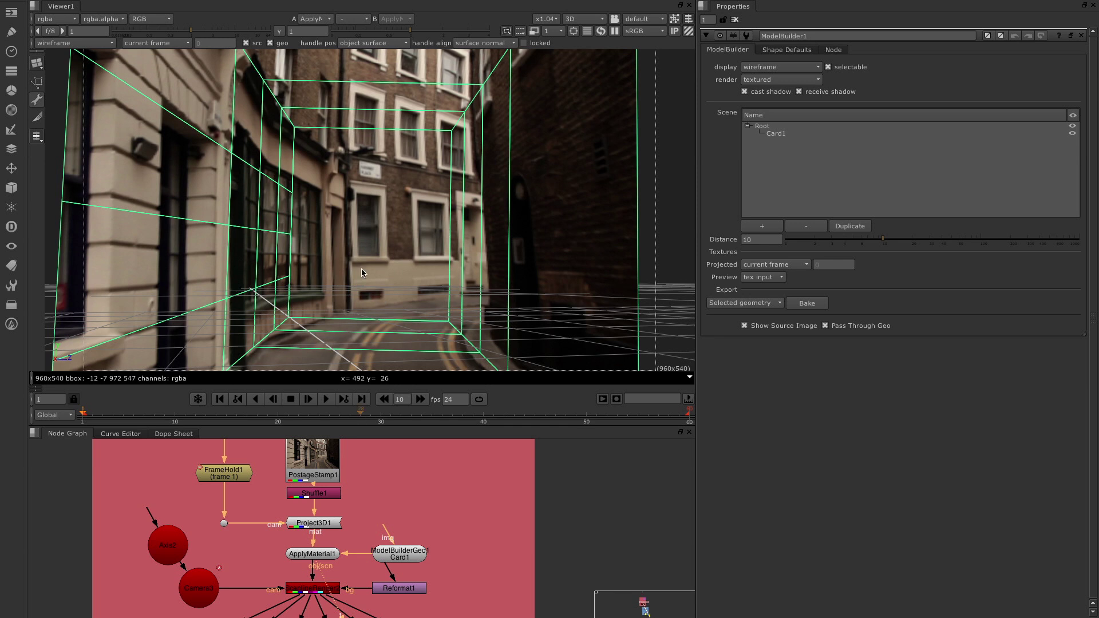
{"action": "left_click_drag", "start_coordinate": [351, 274], "coordinate": [236, 278], "text": "ctrl"}
{"action": "left_click_drag", "start_coordinate": [385, 279], "coordinate": [335, 278], "text": "ctrl"}
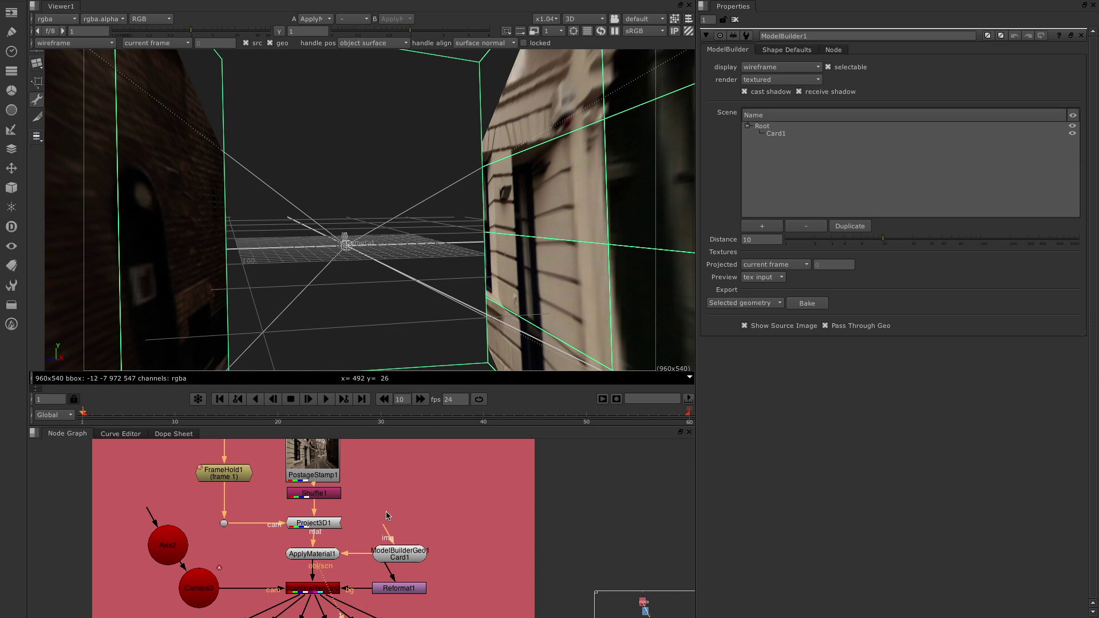
Connect the viewer to the ScanlineRender node that renders the projected geometry.
{"action": "scroll", "coordinate": [395, 549], "scroll_direction": "down", "scroll_amount": 2}
{"action": "scroll", "coordinate": [395, 550], "scroll_direction": "up", "scroll_amount": 2}
{"action": "middle_click_drag", "start_coordinate": [395, 552], "coordinate": [434, 513]}
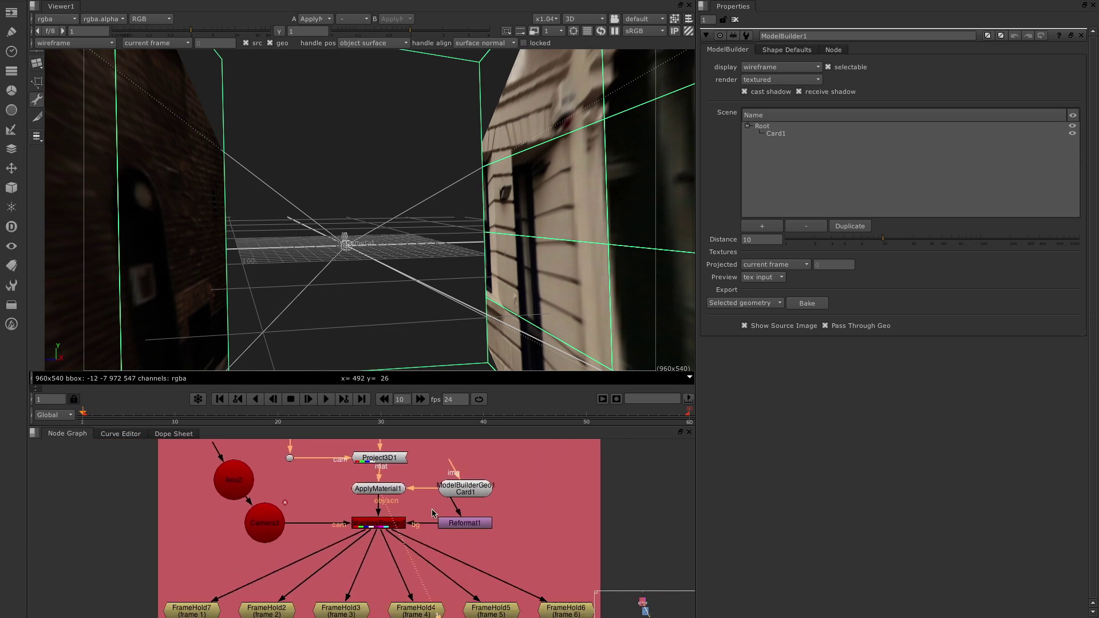
{"action": "left_click", "coordinate": [375, 524]}
{"action": "key", "text": "1"}
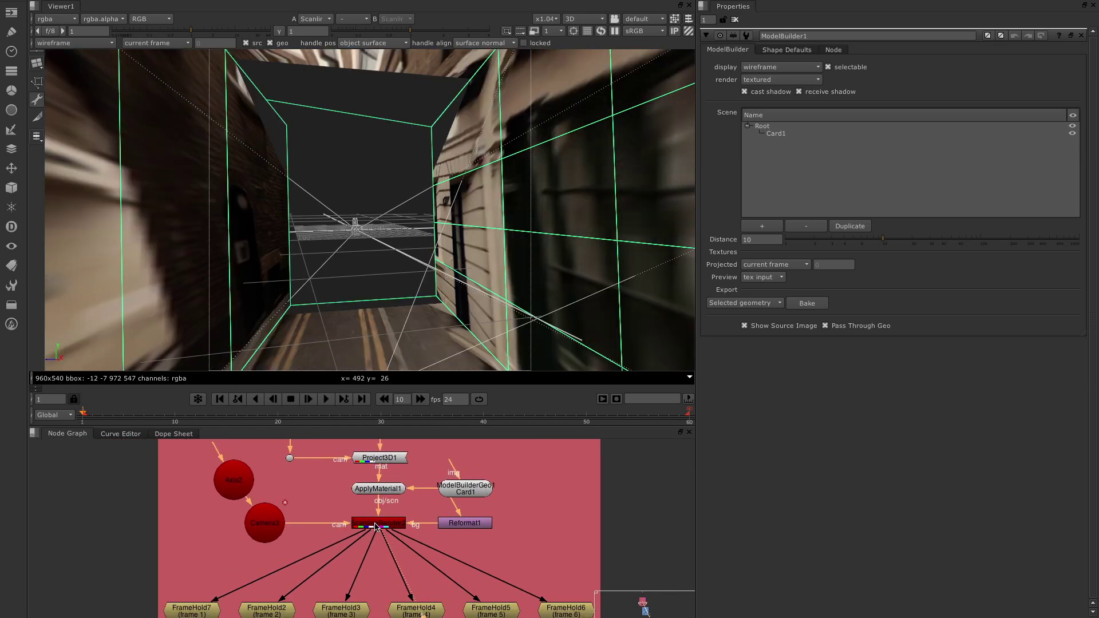
Open the Camera3 settings and examine where the camera sits inside the projected street geometry.
{"action": "left_click", "coordinate": [267, 527]}
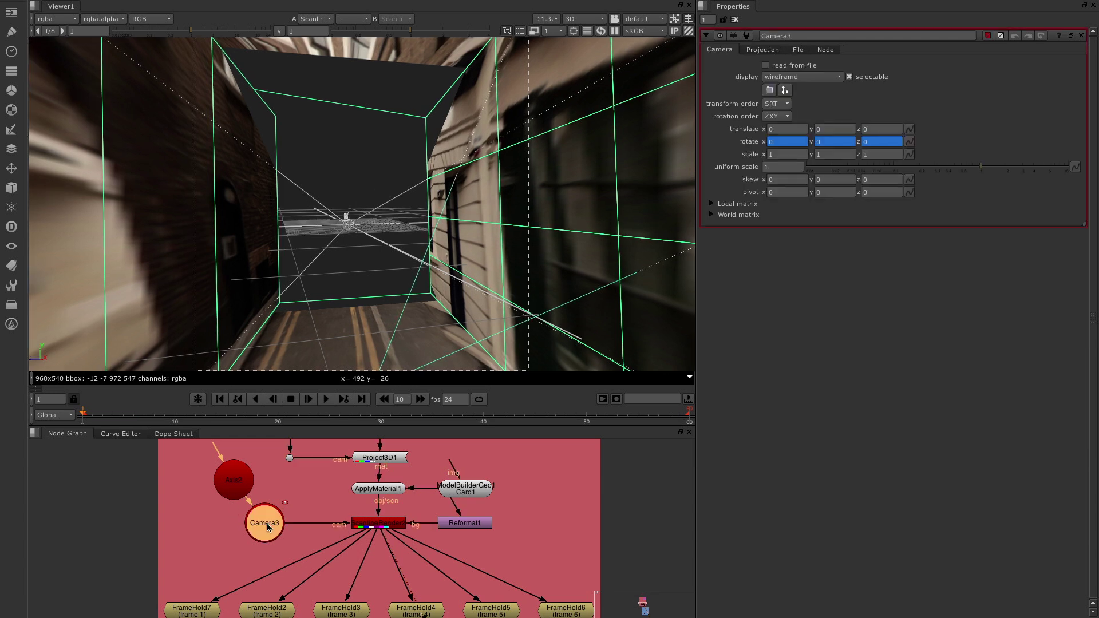
{"action": "scroll", "coordinate": [403, 267], "scroll_direction": "up", "scroll_amount": 5}
{"action": "scroll", "coordinate": [403, 267], "scroll_direction": "down", "scroll_amount": 5}
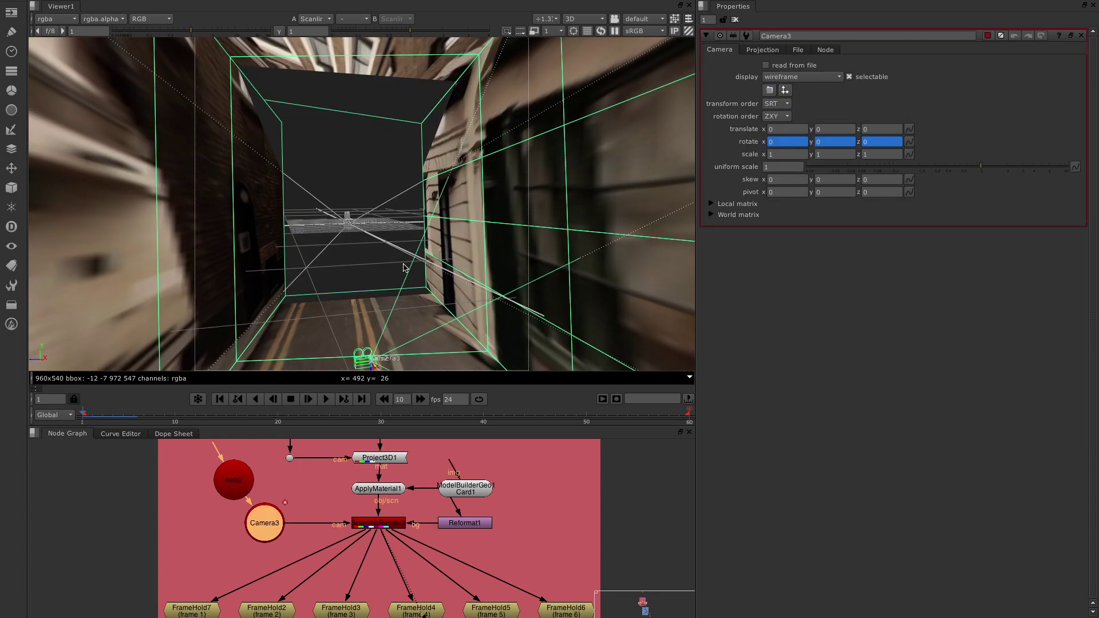
{"action": "scroll", "coordinate": [265, 299], "scroll_direction": "up", "scroll_amount": 4}
{"action": "left_click_drag", "start_coordinate": [265, 300], "coordinate": [366, 269], "text": "ctrl"}
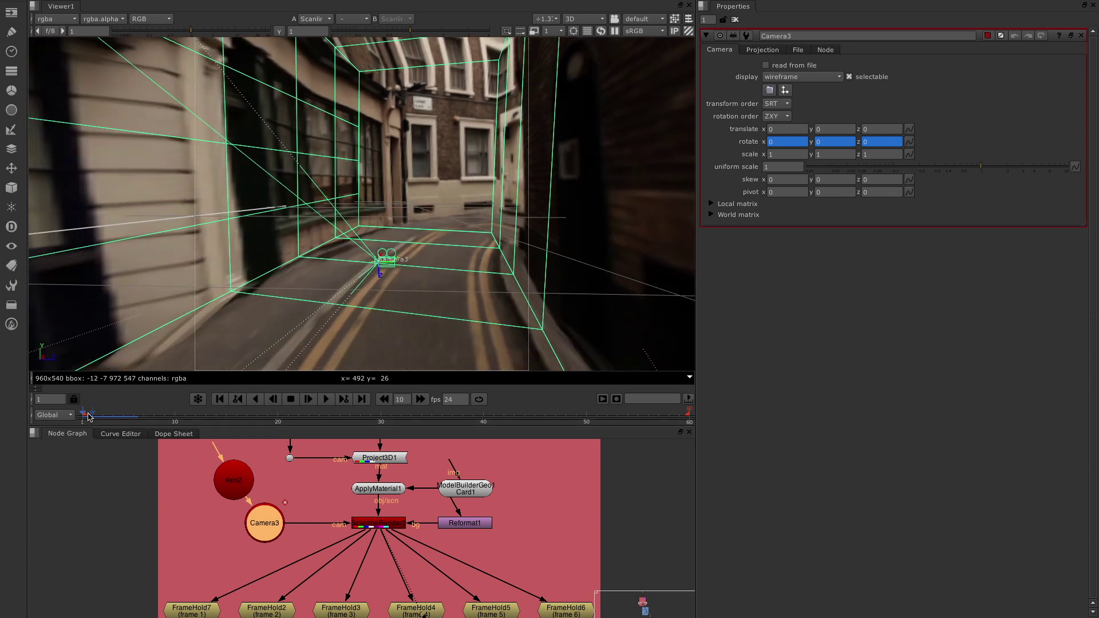
{"action": "mouse_move", "coordinate": [89, 418]}
{"action": "left_mouse_down"}
{"action": "mouse_move", "coordinate": [122, 418]}
{"action": "mouse_move", "coordinate": [83, 422]}
{"action": "left_mouse_up"}
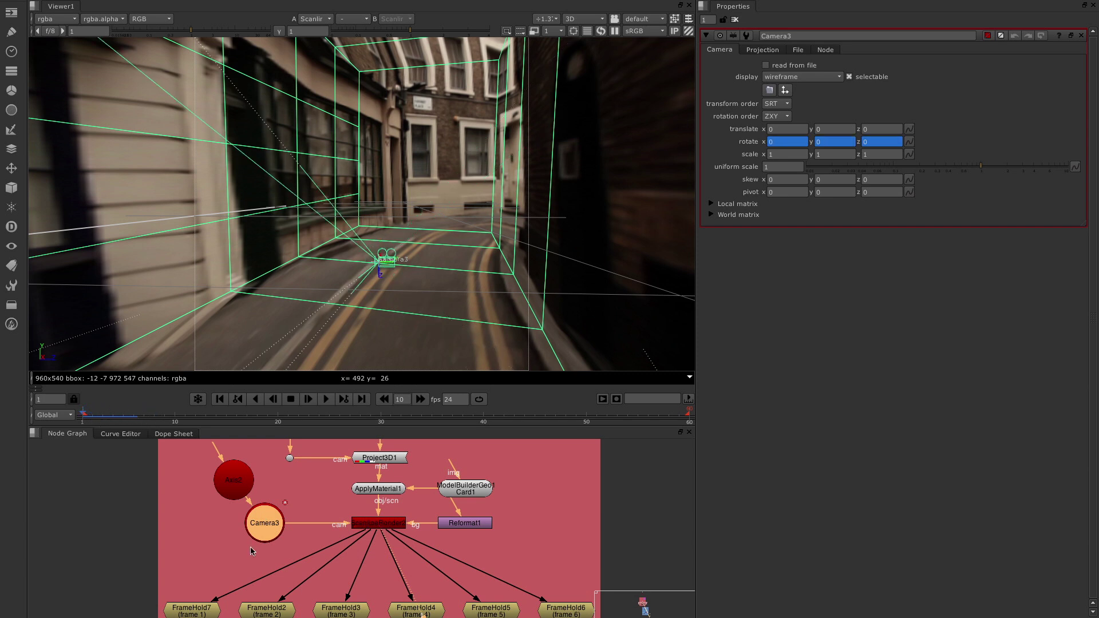
Open the SphericalTransform1 settings below the six FrameHold nodes and view its Lat Long map output.
{"action": "middle_click_drag", "start_coordinate": [411, 560], "coordinate": [416, 485]}
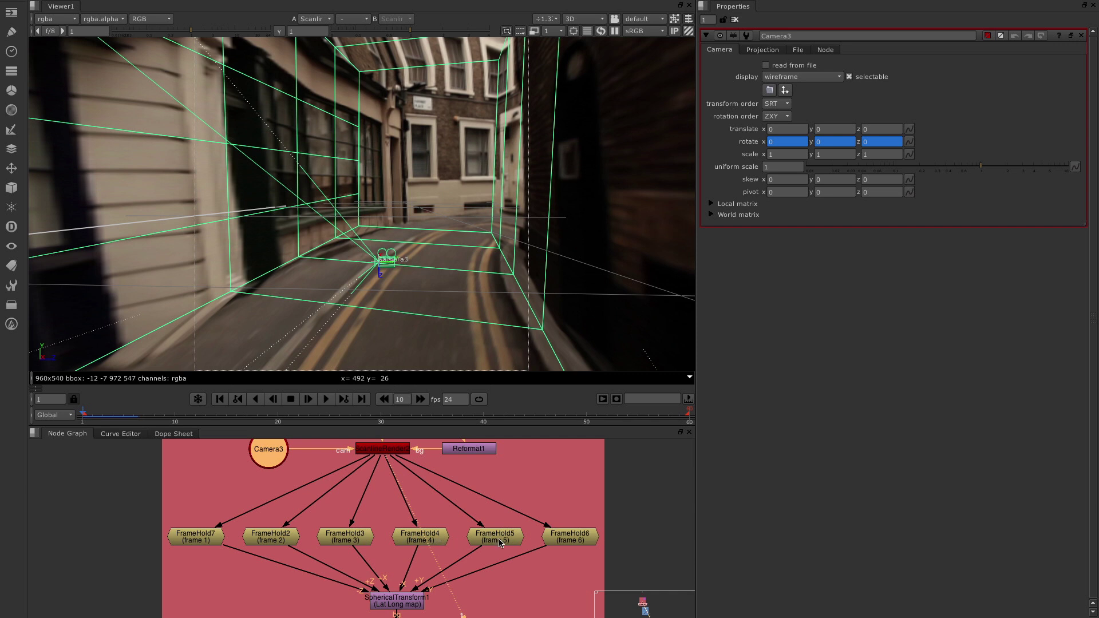
{"action": "double_click", "coordinate": [395, 601]}
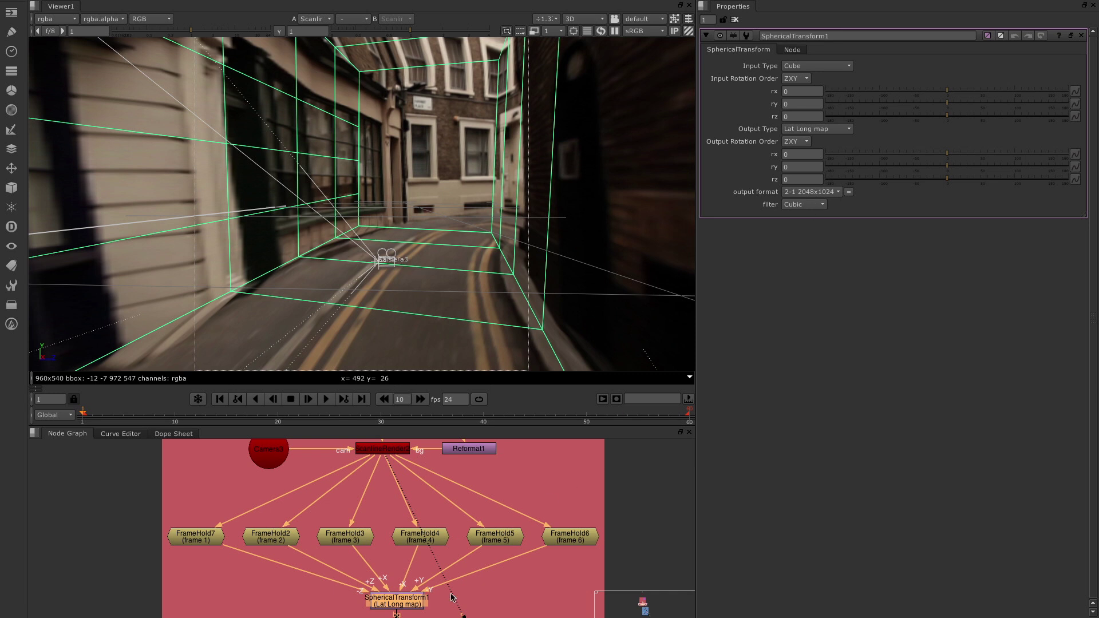
{"action": "key", "text": "1"}
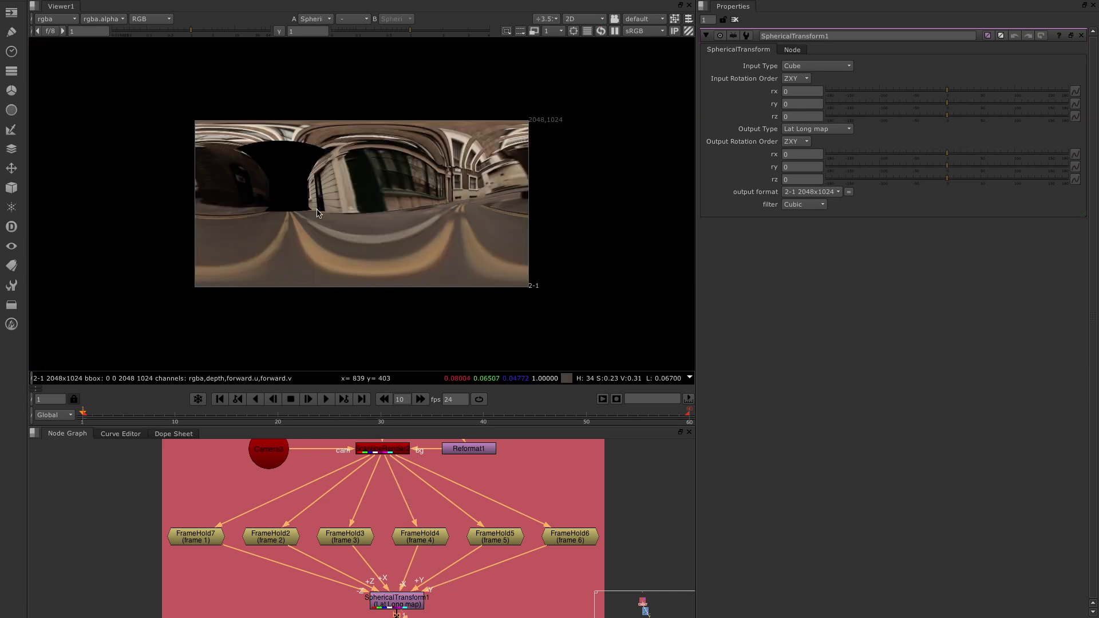
{"action": "scroll", "coordinate": [306, 209], "scroll_direction": "up", "scroll_amount": 4}
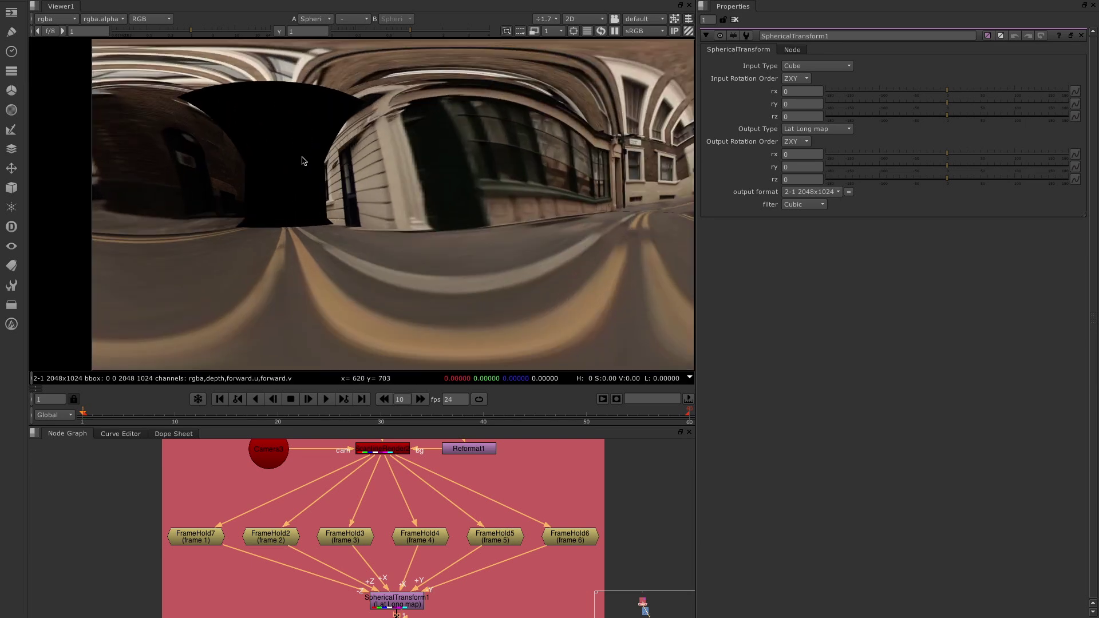
{"action": "key", "text": "f"}
View the RotoPaint1 output, followed by the Blur1 output, to compare the patched and blurred reflection maps.
{"action": "middle_click_drag", "start_coordinate": [461, 588], "coordinate": [459, 487]}
{"action": "left_click", "coordinate": [394, 526]}
{"action": "key", "text": "1"}
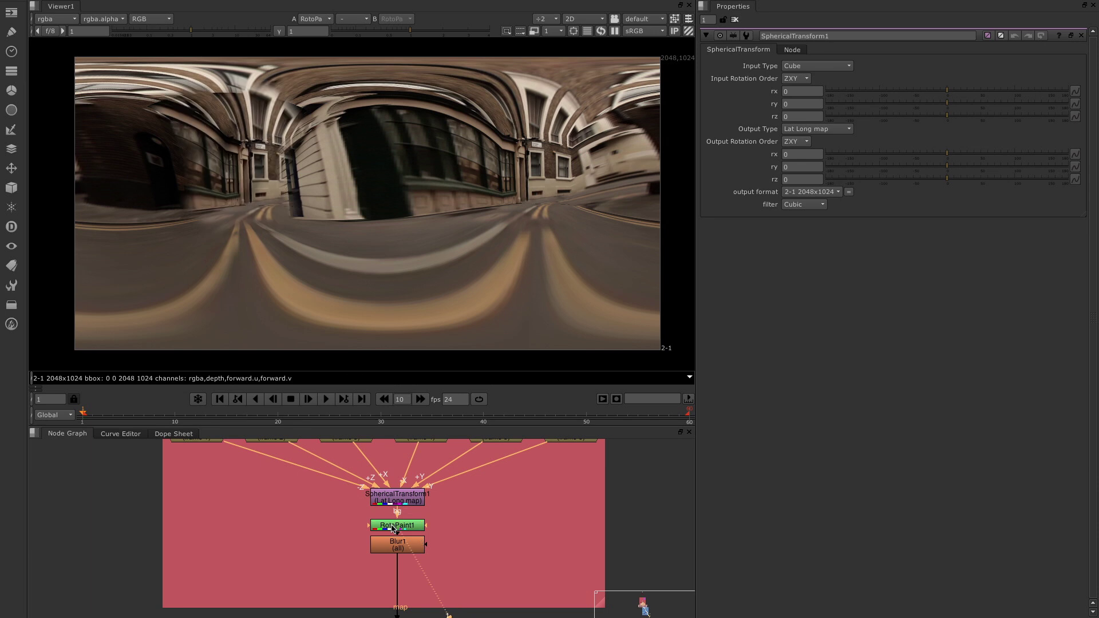
{"action": "left_click", "coordinate": [399, 546]}
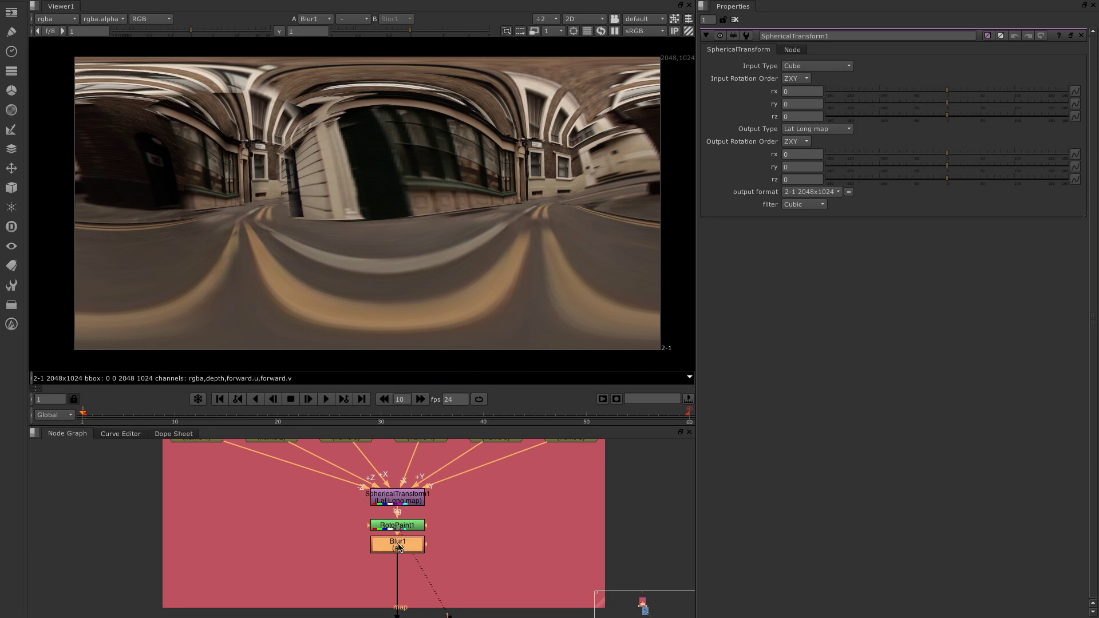
{"action": "key", "text": "1"}
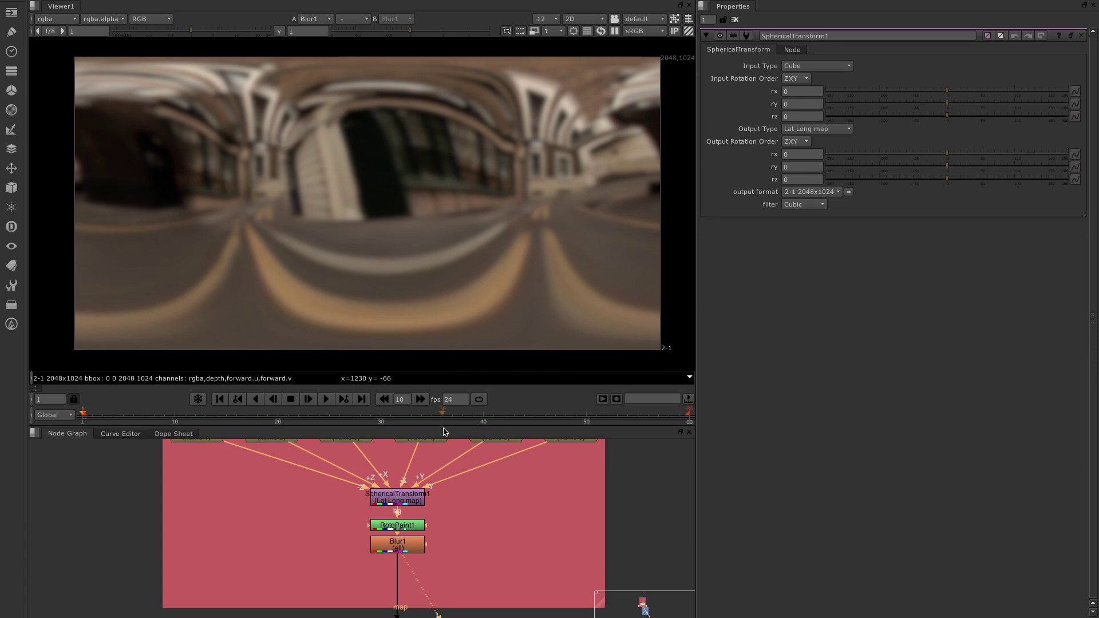
View the Environment Reflection light, open its settings and examine how its wireframe sphere surrounds the projected street geometry.
{"action": "scroll", "coordinate": [478, 525], "scroll_direction": "down", "scroll_amount": 10}
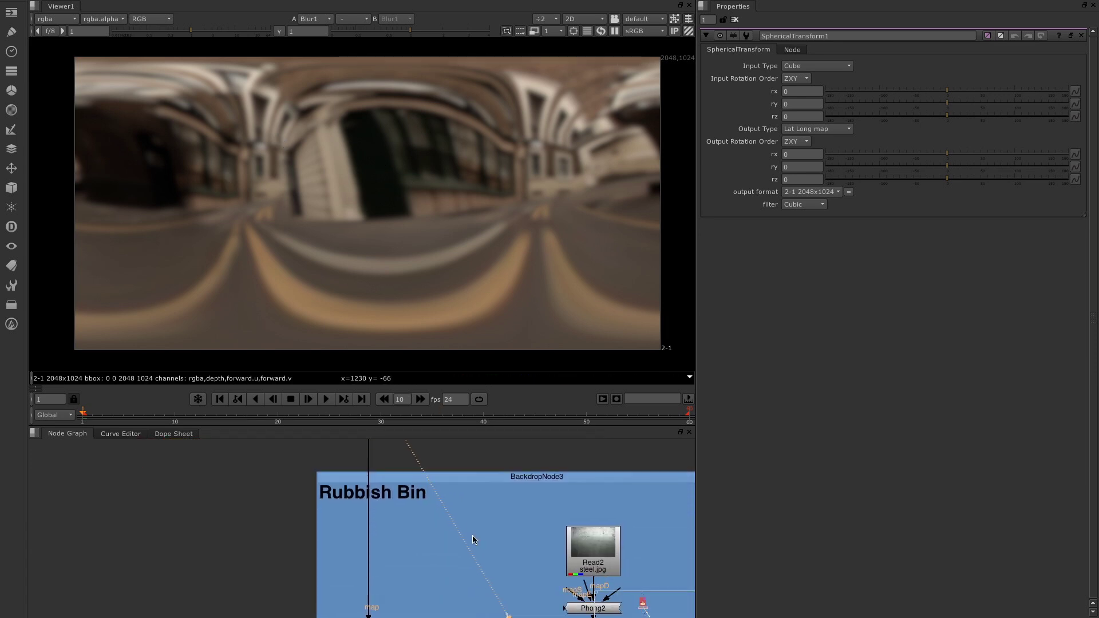
{"action": "scroll", "coordinate": [450, 470], "scroll_direction": "down", "scroll_amount": 8}
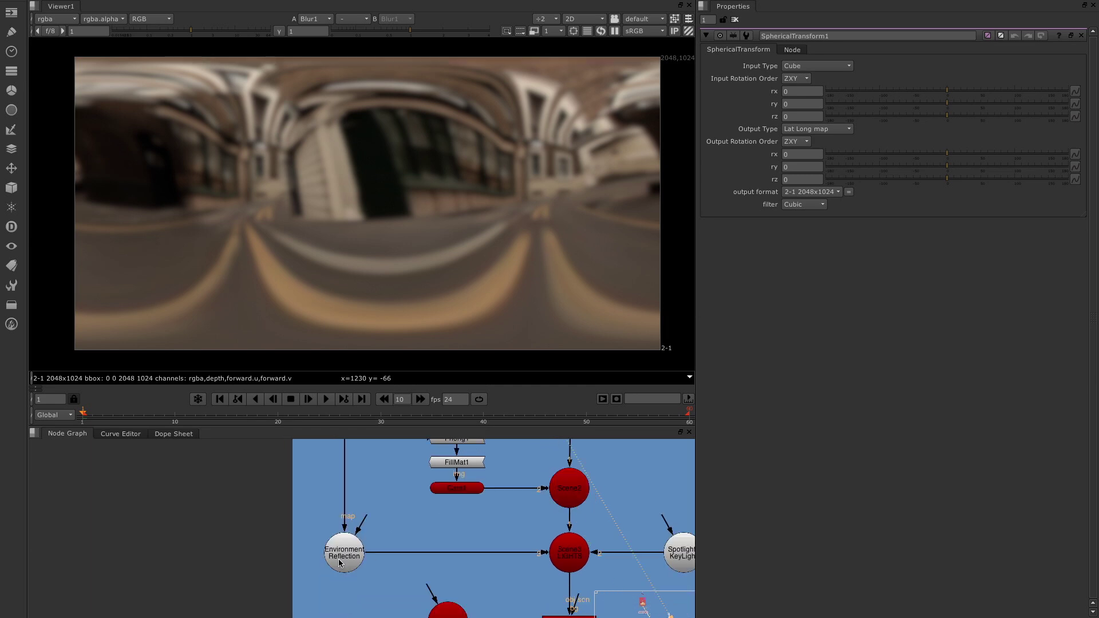
{"action": "key", "text": "1"}
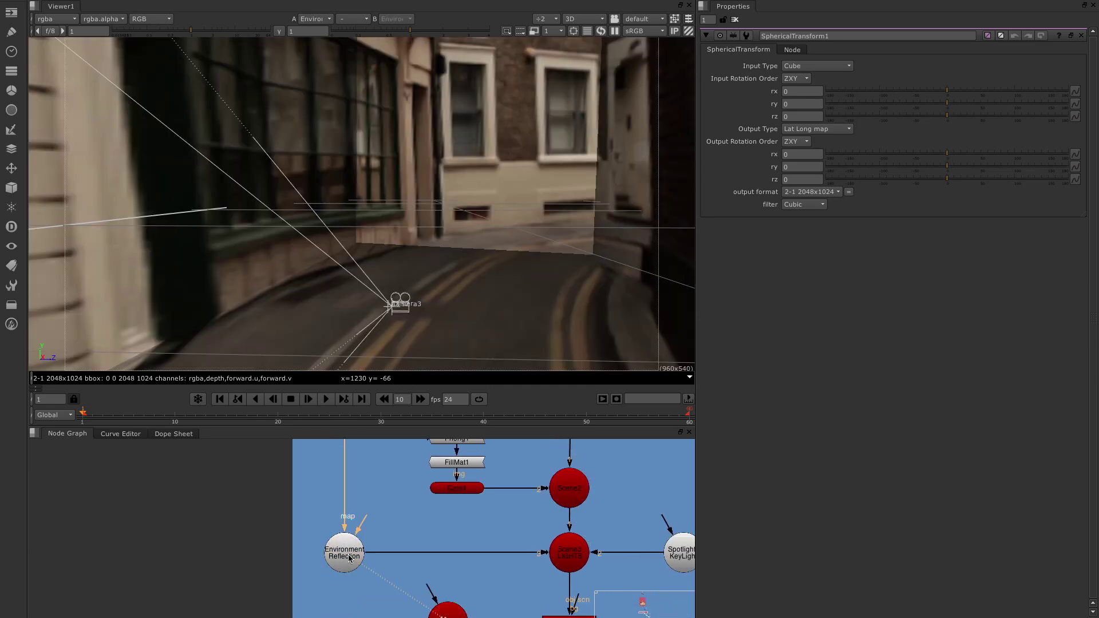
{"action": "left_click", "coordinate": [344, 558]}
{"action": "key", "text": "f"}
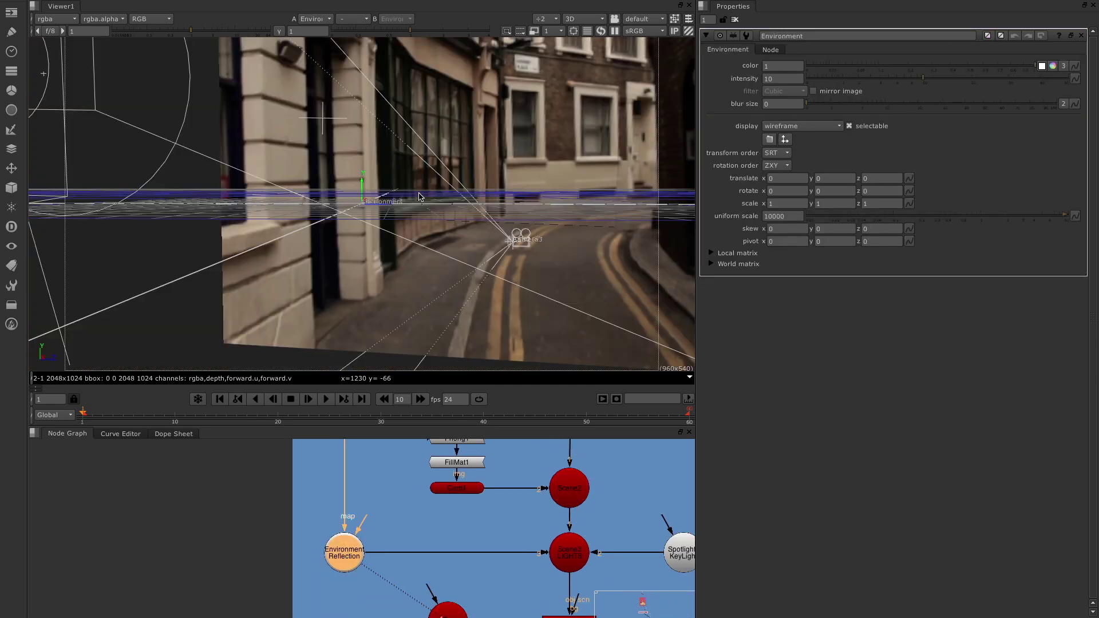
{"action": "scroll", "coordinate": [387, 218], "scroll_direction": "down", "scroll_amount": 10}
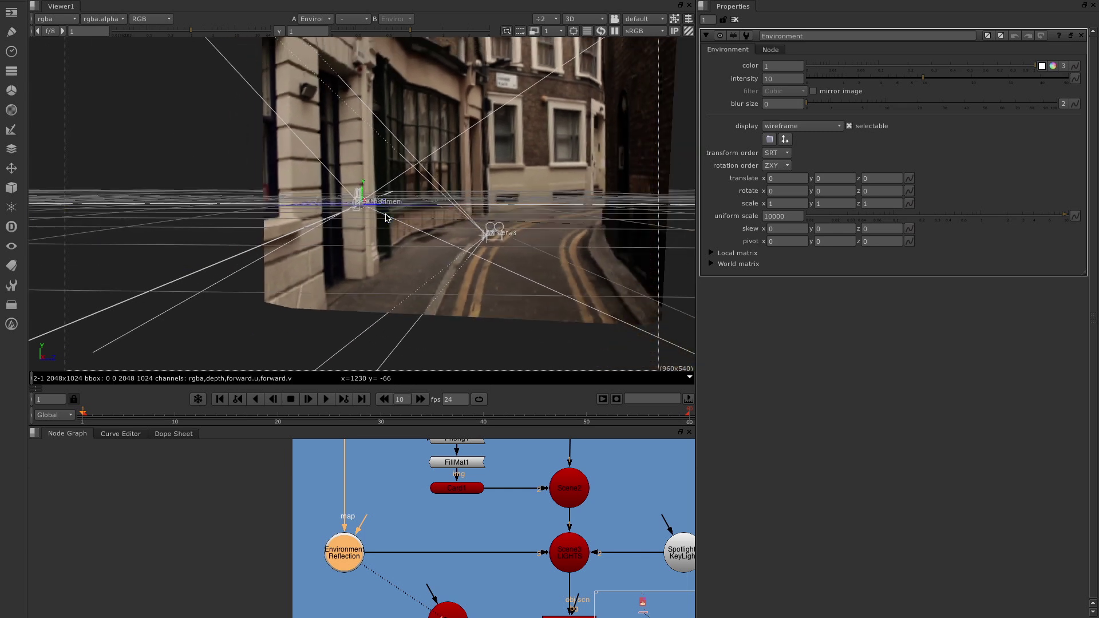
{"action": "scroll", "coordinate": [386, 218], "scroll_direction": "down", "scroll_amount": 5}
{"action": "scroll", "coordinate": [387, 217], "scroll_direction": "down", "scroll_amount": 3}
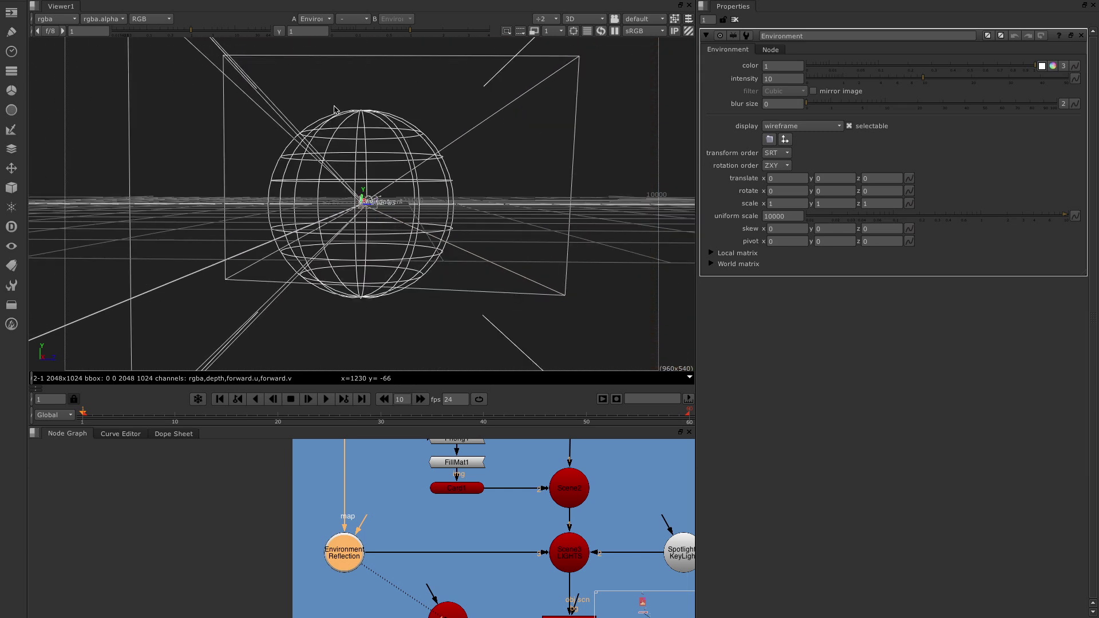
{"action": "scroll", "coordinate": [367, 183], "scroll_direction": "up", "scroll_amount": 6}
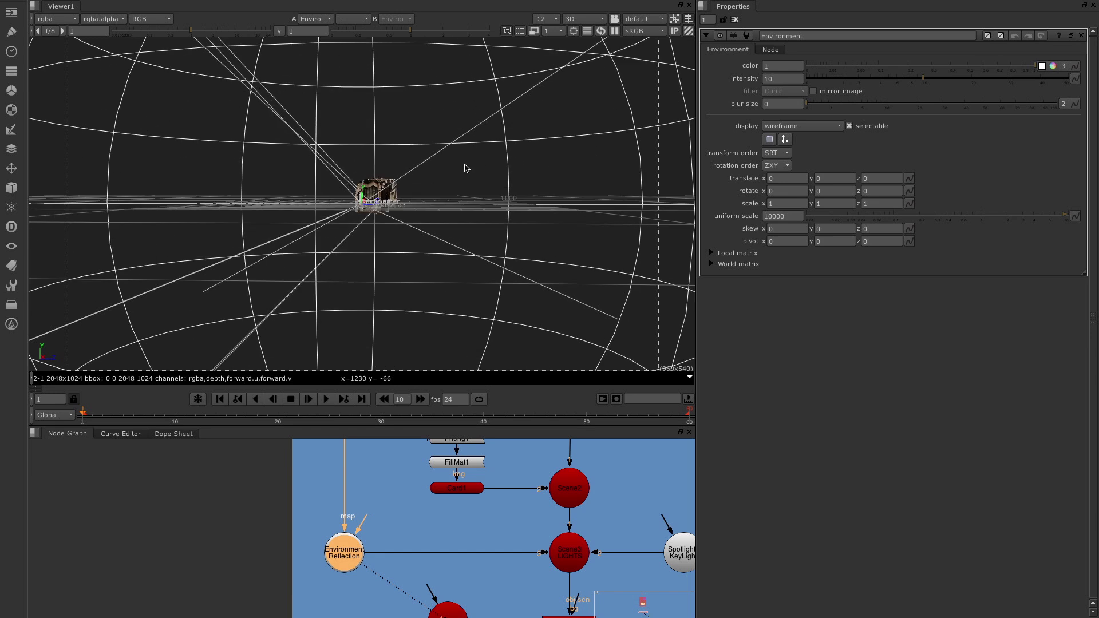
{"action": "scroll", "coordinate": [468, 286], "scroll_direction": "up", "scroll_amount": 5}
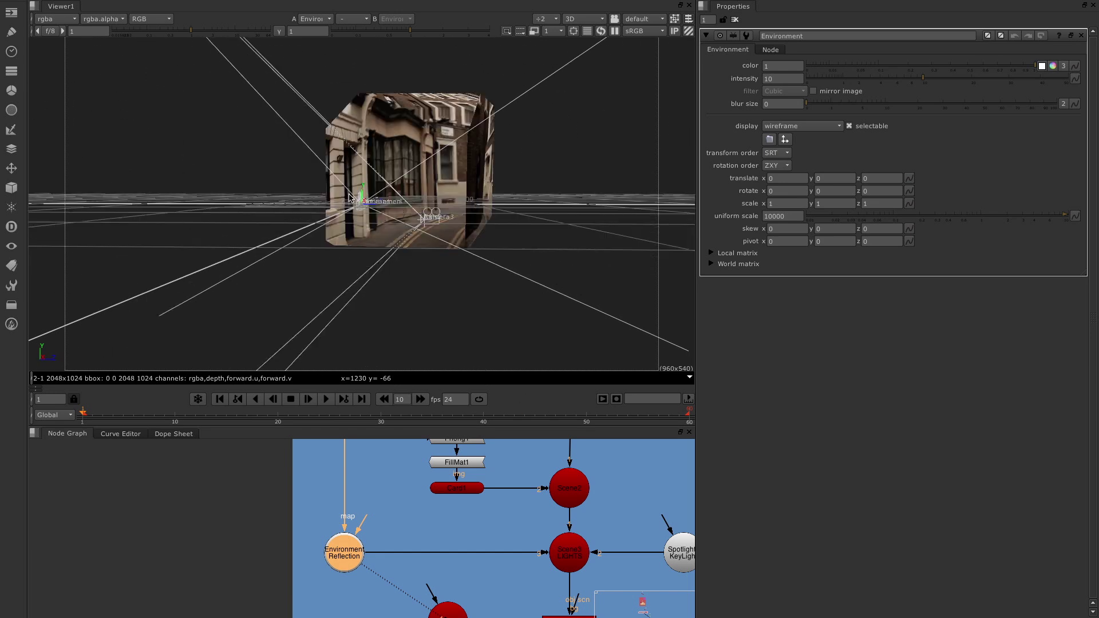
Open the settings of the ReadGeo1 node that loads trashCan.abc and examine the bin model beside the street projection.
{"action": "middle_click_drag", "start_coordinate": [489, 528], "coordinate": [369, 615]}
{"action": "middle_click_drag", "start_coordinate": [480, 567], "coordinate": [481, 477]}
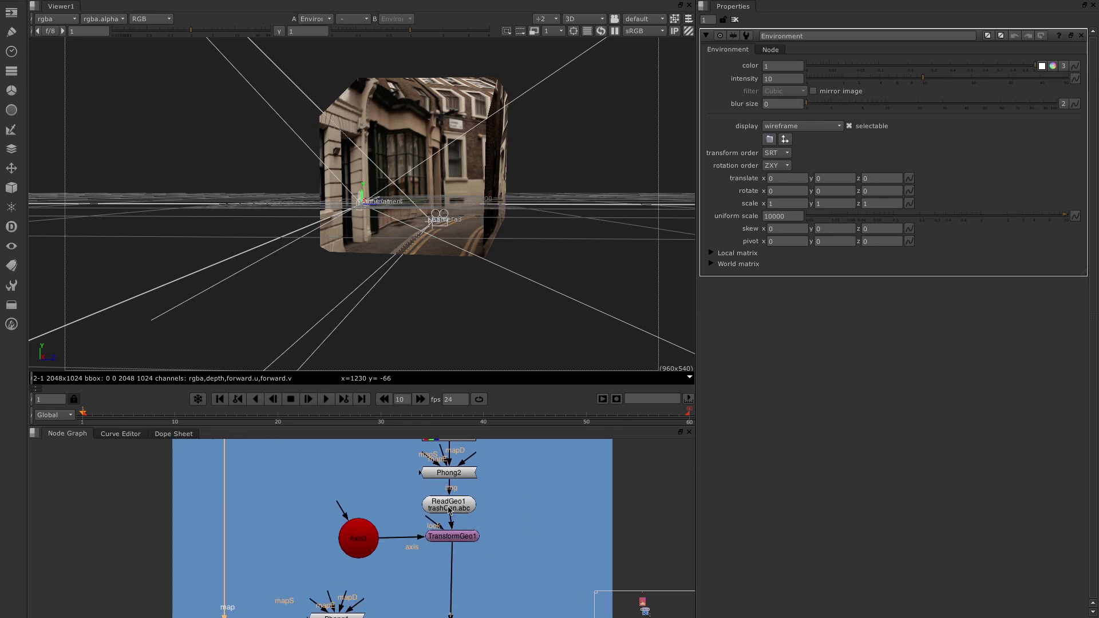
{"action": "left_click", "coordinate": [452, 508]}
{"action": "double_click", "coordinate": [452, 508]}
{"action": "right_click_drag", "start_coordinate": [417, 300], "coordinate": [522, 256], "text": "alt"}
Connect the viewer to TransformGeo1 and open its settings to examine the scaled bin geometry.
{"action": "left_click", "coordinate": [456, 536]}
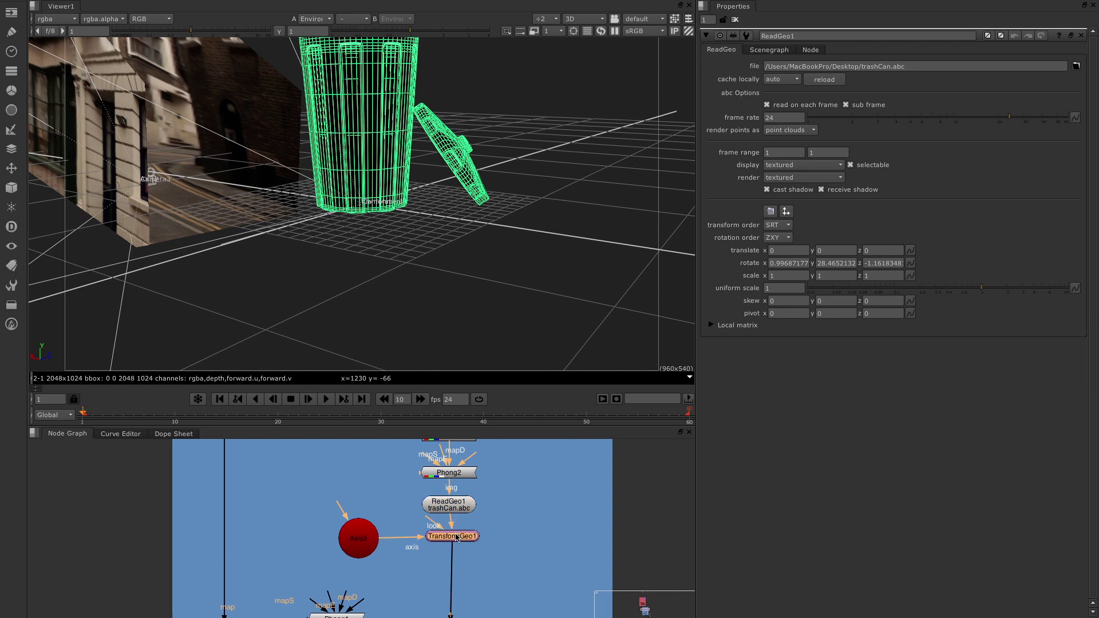
{"action": "key", "text": "1"}
{"action": "right_click_drag", "start_coordinate": [250, 267], "coordinate": [213, 235], "text": "alt"}
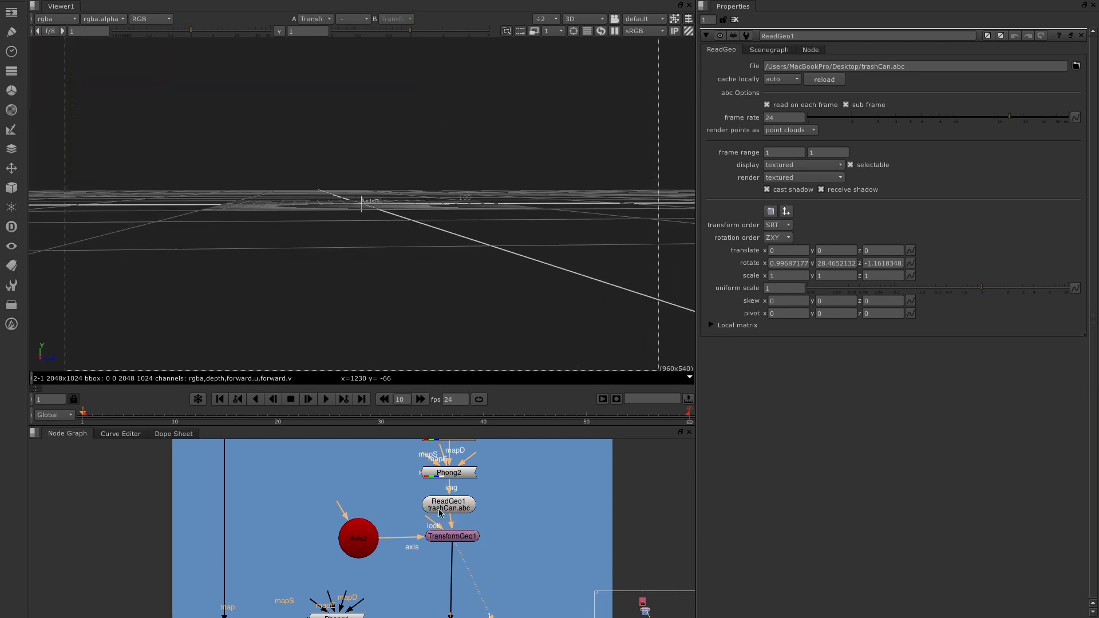
{"action": "double_click", "coordinate": [454, 535]}
{"action": "right_click_drag", "start_coordinate": [334, 239], "coordinate": [411, 238], "text": "alt"}
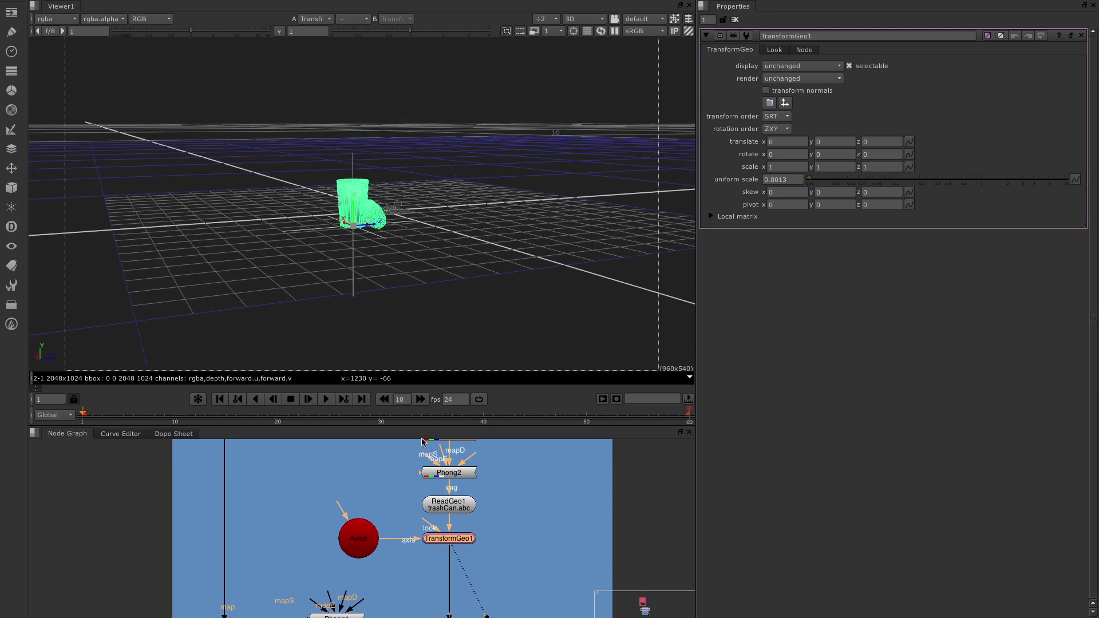
Examine the steel.jpg texture on the bin and its lid up close in the 3D view.
{"action": "middle_click_drag", "start_coordinate": [538, 568], "coordinate": [529, 595]}
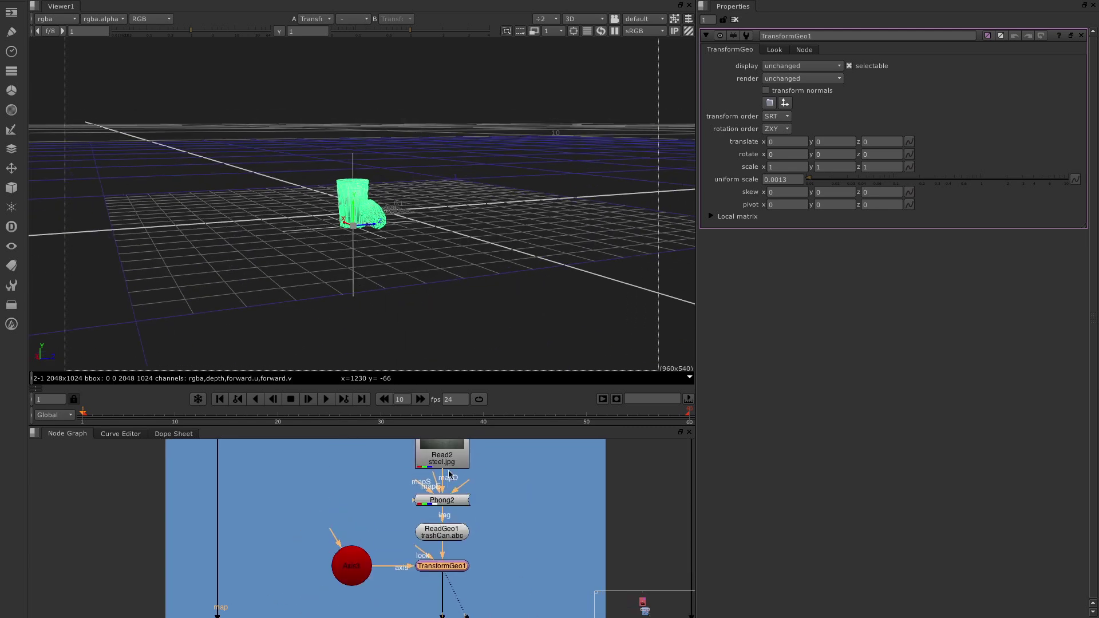
{"action": "scroll", "coordinate": [319, 203], "scroll_direction": "up", "scroll_amount": 5}
{"action": "left_click", "coordinate": [474, 204]}
{"action": "scroll", "coordinate": [473, 204], "scroll_direction": "up", "scroll_amount": 4}
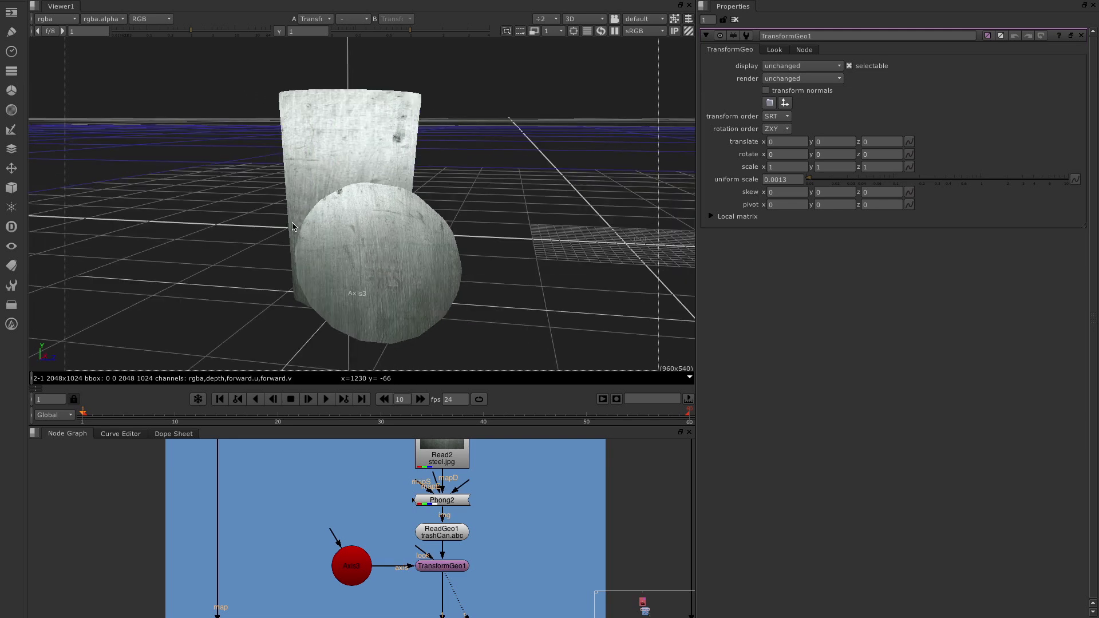
{"action": "right_click_drag", "start_coordinate": [506, 217], "coordinate": [442, 260], "text": "alt"}
Connect the viewer to Scene2, which combines the bin with the ground card.
{"action": "middle_click_drag", "start_coordinate": [573, 580], "coordinate": [508, 506]}
{"action": "middle_click_drag", "start_coordinate": [297, 457], "coordinate": [332, 521]}
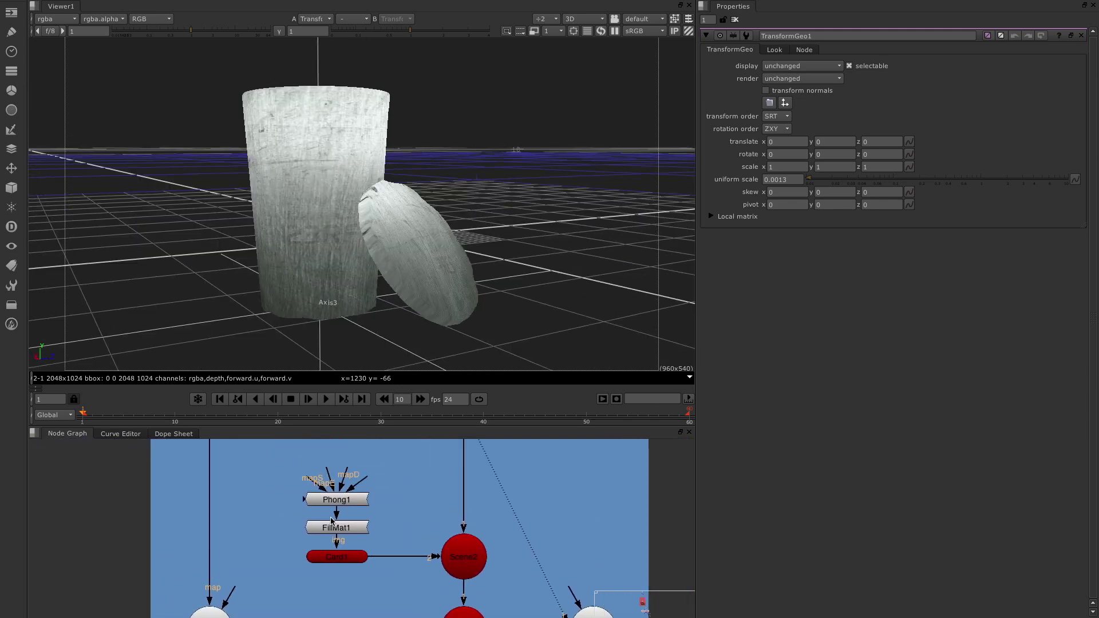
{"action": "left_click", "coordinate": [461, 557]}
{"action": "key", "text": "1"}
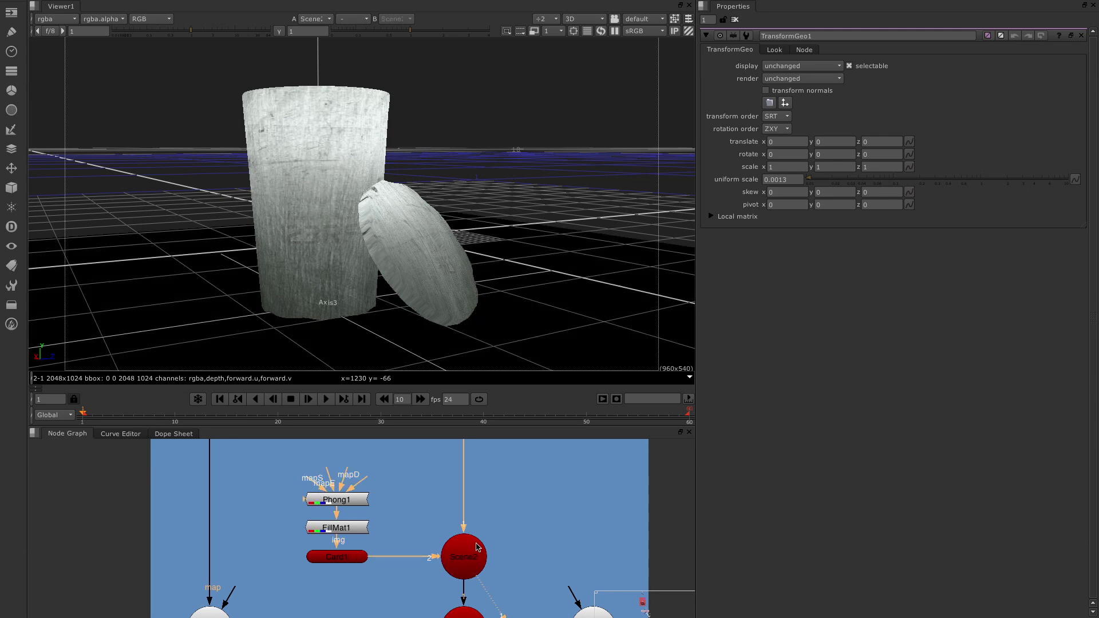
Open the Phong1, FillMat1 and Card1 settings one after another to examine how the ground card is shaded and placed.
{"action": "double_click", "coordinate": [336, 500]}
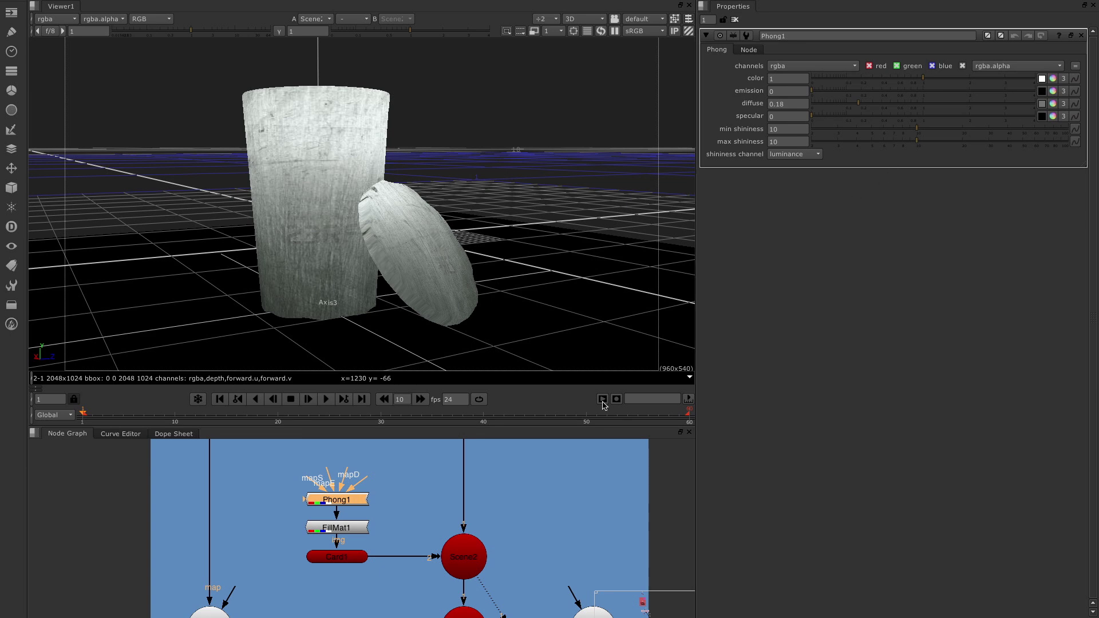
{"action": "double_click", "coordinate": [344, 527]}
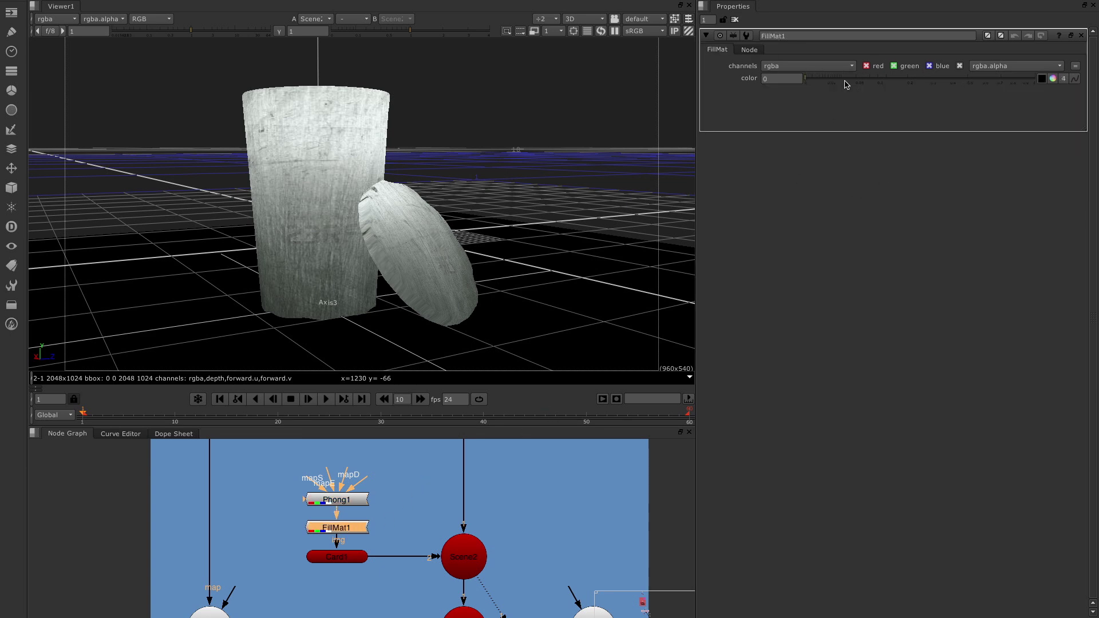
{"action": "left_click", "coordinate": [332, 558]}
{"action": "double_click", "coordinate": [332, 558]}
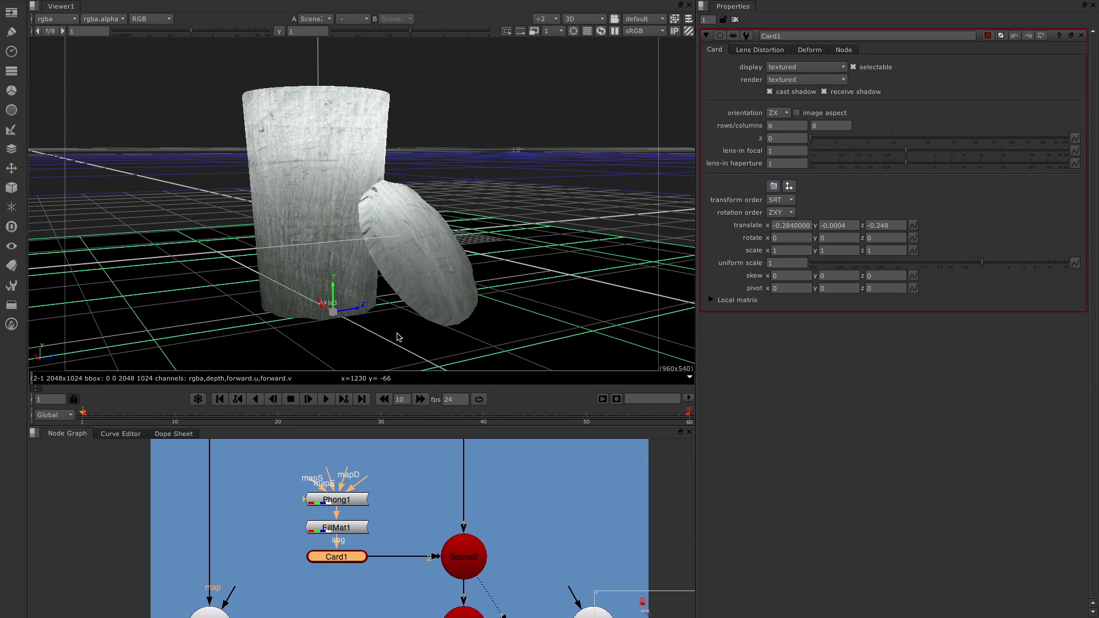
View the Scene3 LIGHTS output and examine the lit bin, the ground card and the spotlight's placement from several distances.
{"action": "middle_click_drag", "start_coordinate": [528, 554], "coordinate": [504, 487]}
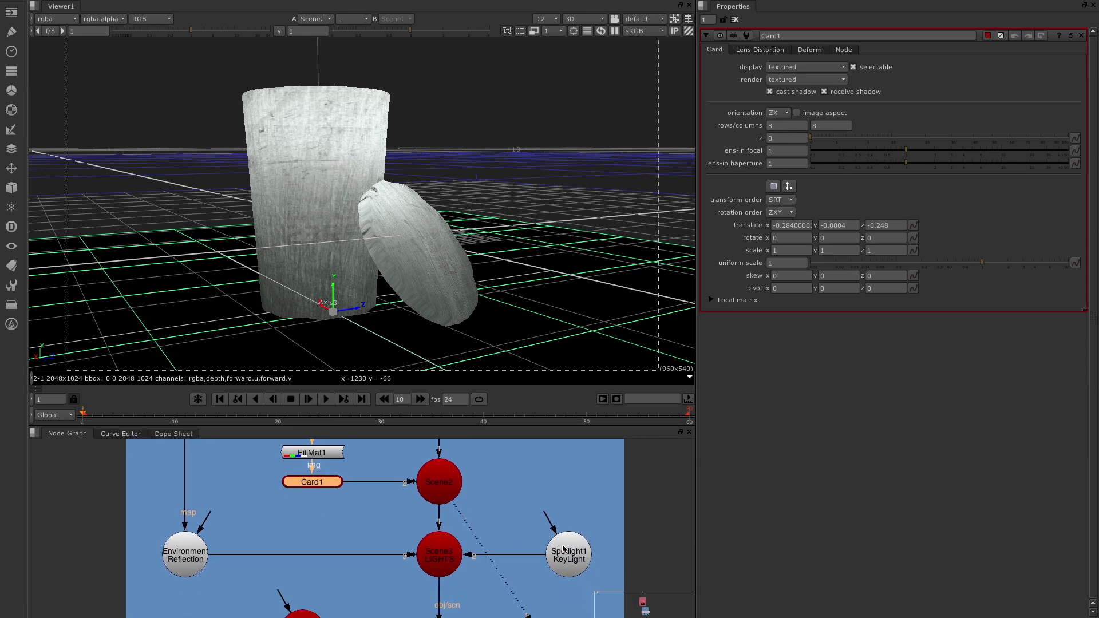
{"action": "left_click", "coordinate": [433, 566]}
{"action": "key", "text": "1"}
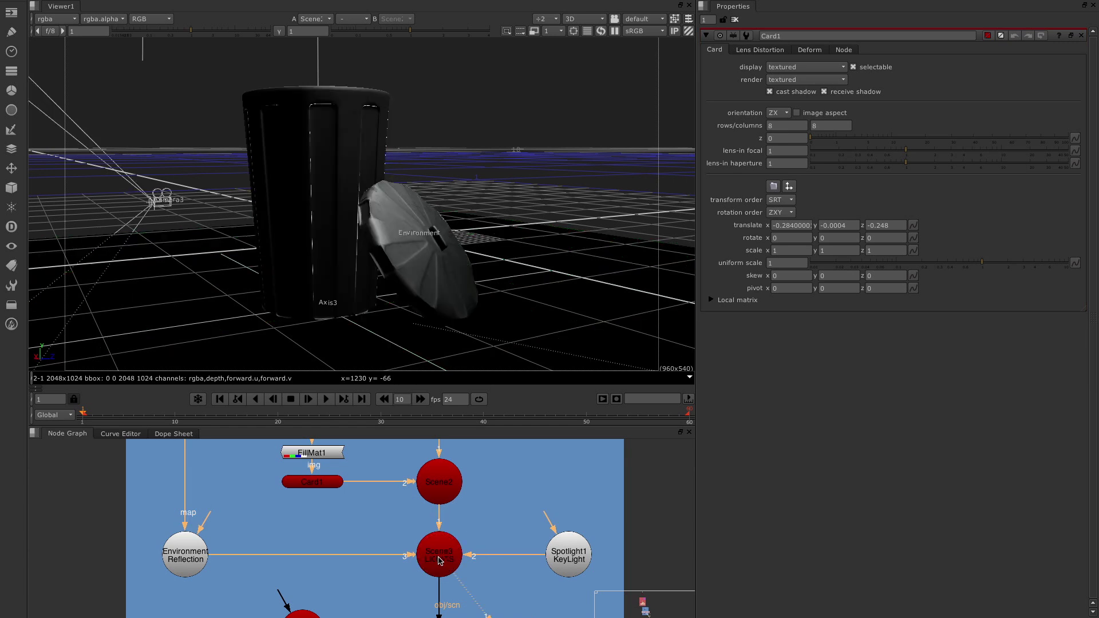
{"action": "mouse_move", "coordinate": [341, 221]}
{"action": "right_mouse_down", "text": "alt"}
{"action": "mouse_move", "coordinate": [352, 307]}
{"action": "mouse_move", "coordinate": [412, 369]}
{"action": "mouse_move", "coordinate": [382, 238]}
{"action": "mouse_move", "coordinate": [352, 228]}
{"action": "right_mouse_up", "text": "alt"}
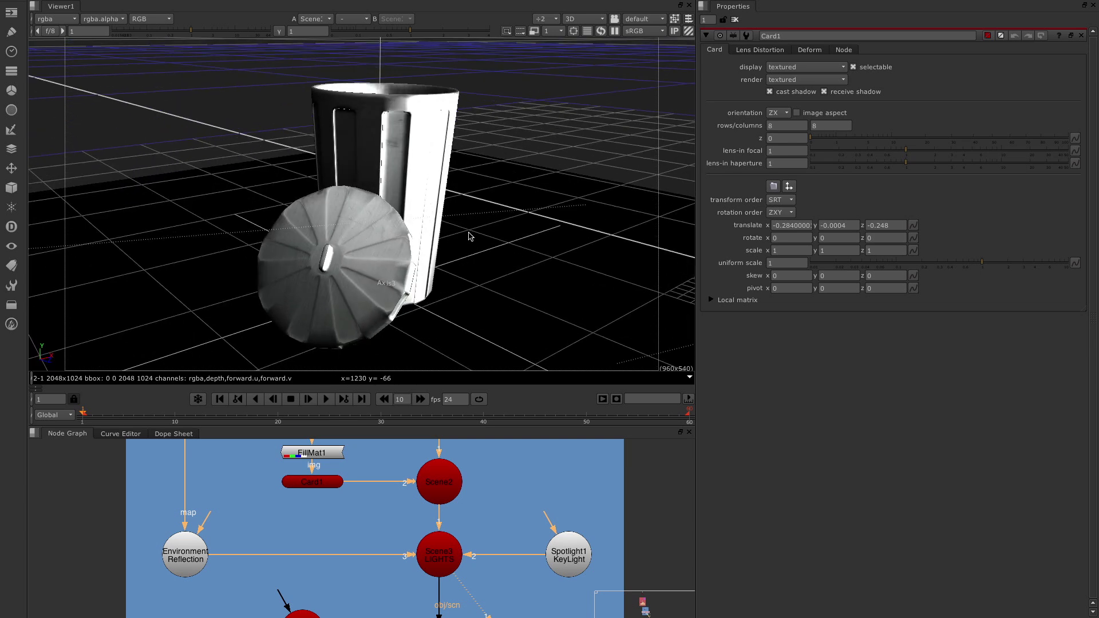
{"action": "scroll", "coordinate": [469, 236], "scroll_direction": "down", "scroll_amount": 5}
{"action": "scroll", "coordinate": [470, 235], "scroll_direction": "down", "scroll_amount": 6}
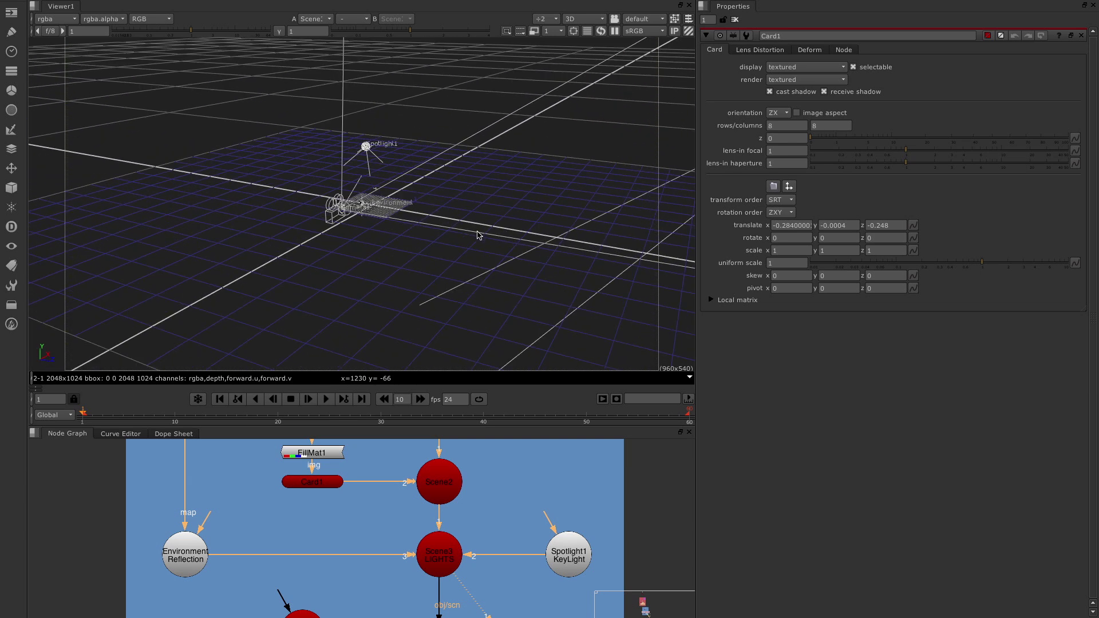
{"action": "scroll", "coordinate": [369, 158], "scroll_direction": "up", "scroll_amount": 8}
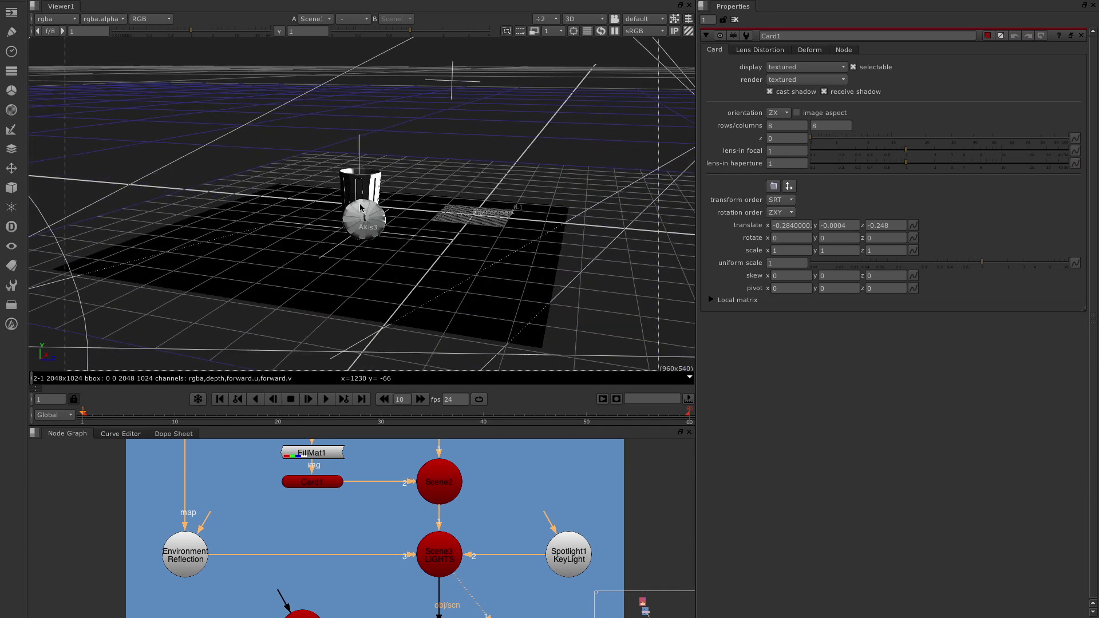
{"action": "scroll", "coordinate": [414, 180], "scroll_direction": "up", "scroll_amount": 5}
{"action": "scroll", "coordinate": [410, 598], "scroll_direction": "up", "scroll_amount": 3}
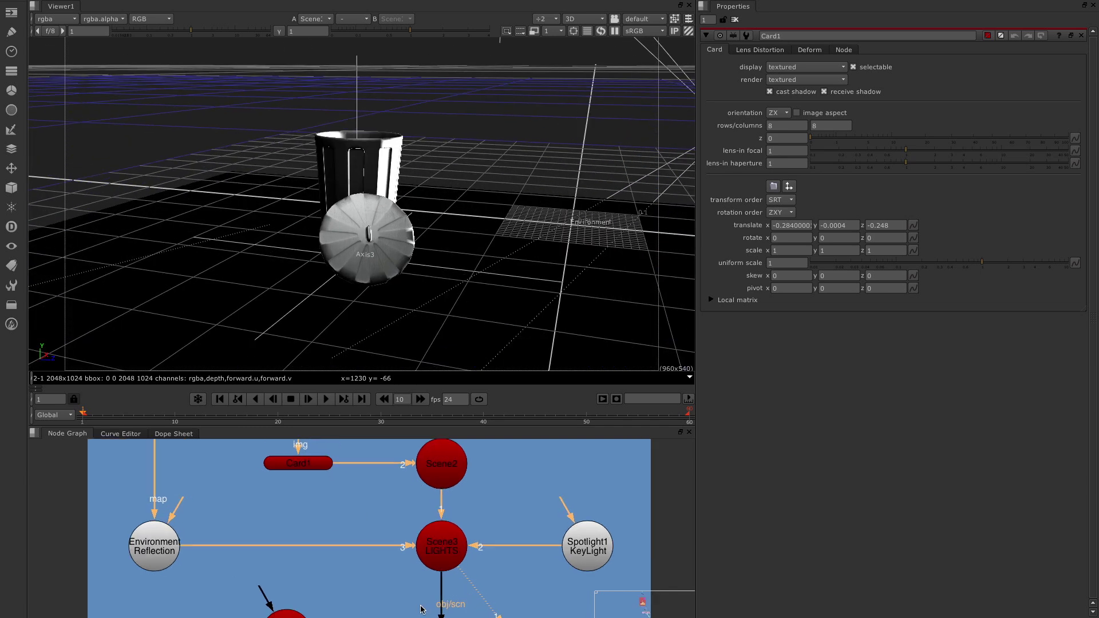
View the ScanlineRender3 output to see the bin rendered through Camera4.
{"action": "middle_click_drag", "start_coordinate": [410, 598], "coordinate": [347, 487]}
{"action": "left_click", "coordinate": [426, 532]}
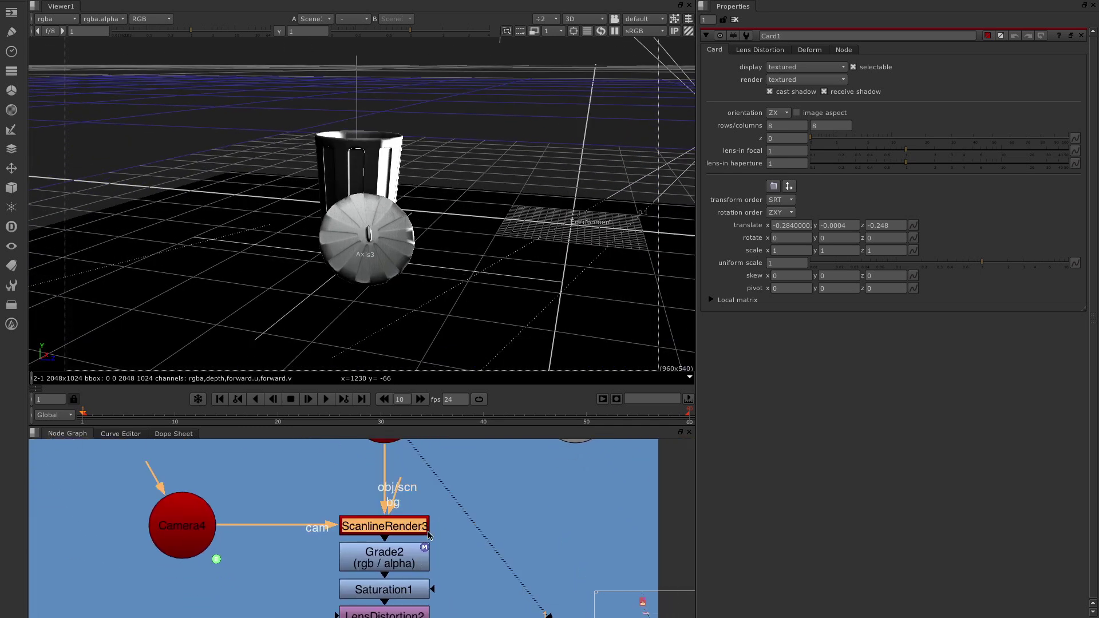
{"action": "key", "text": "1"}
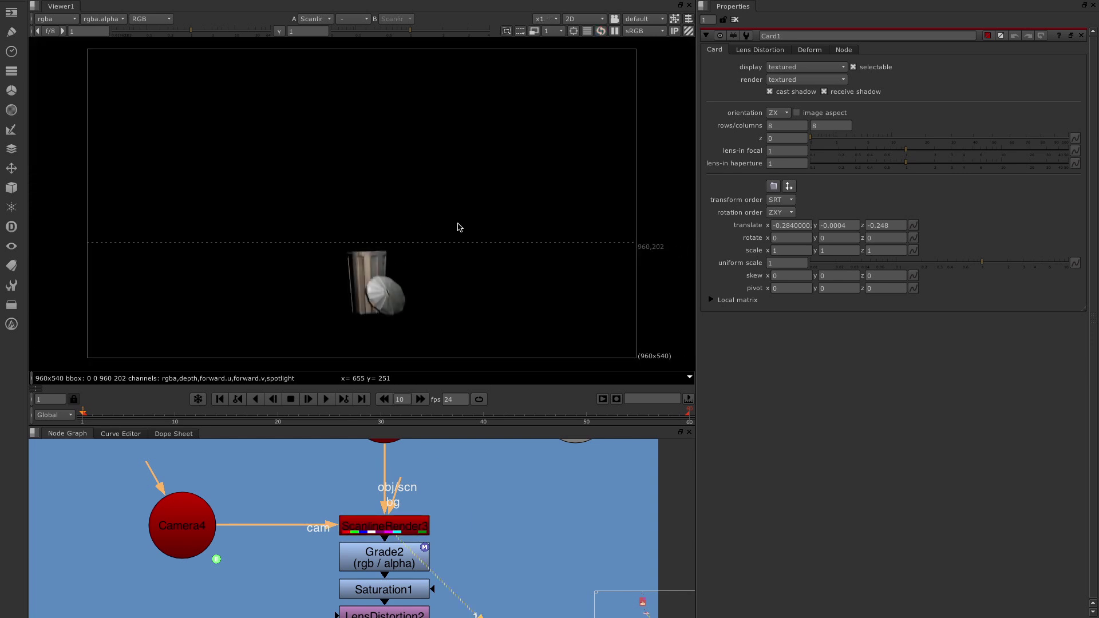
Open the Spotlight1 KeyLight settings and show its shadow options, including the spotlight.shadow output mask.
{"action": "middle_click_drag", "start_coordinate": [512, 482], "coordinate": [472, 543]}
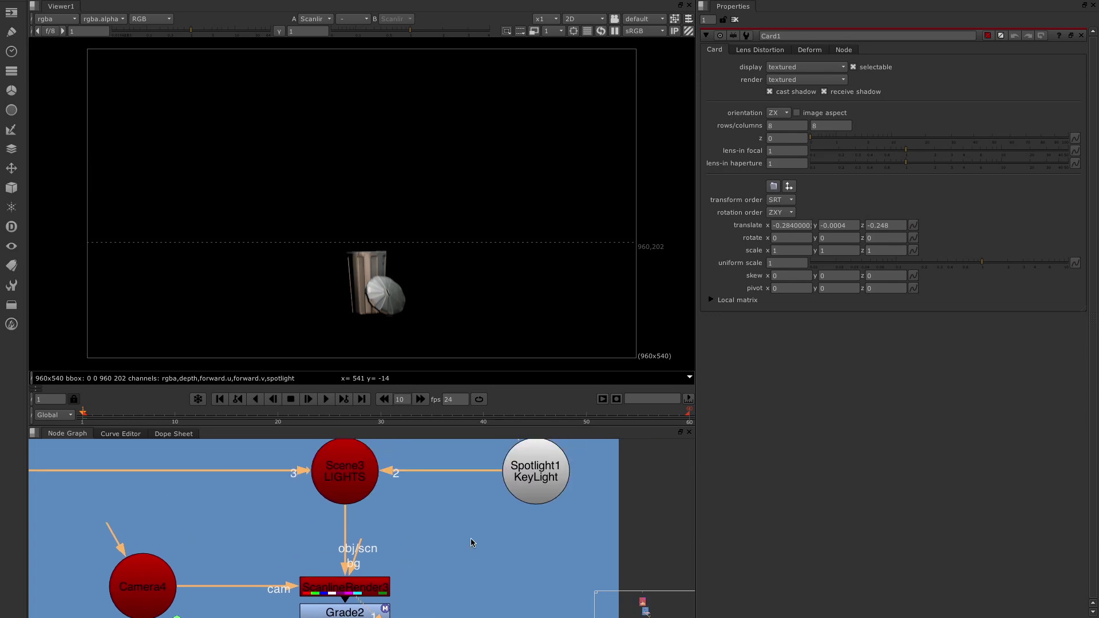
{"action": "double_click", "coordinate": [535, 467]}
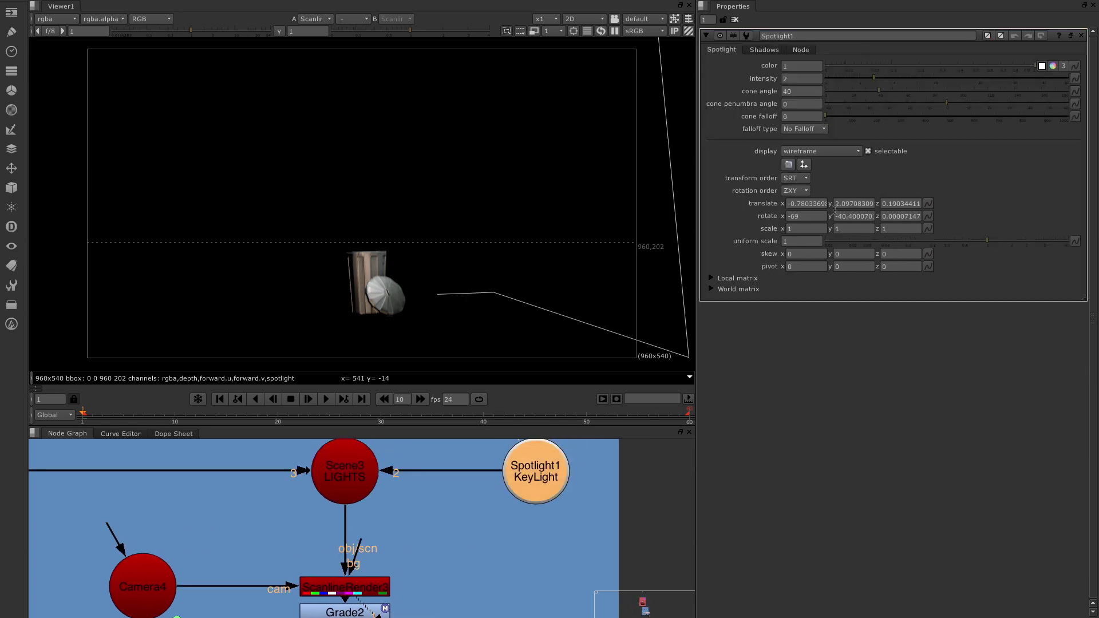
{"action": "left_click", "coordinate": [755, 50]}
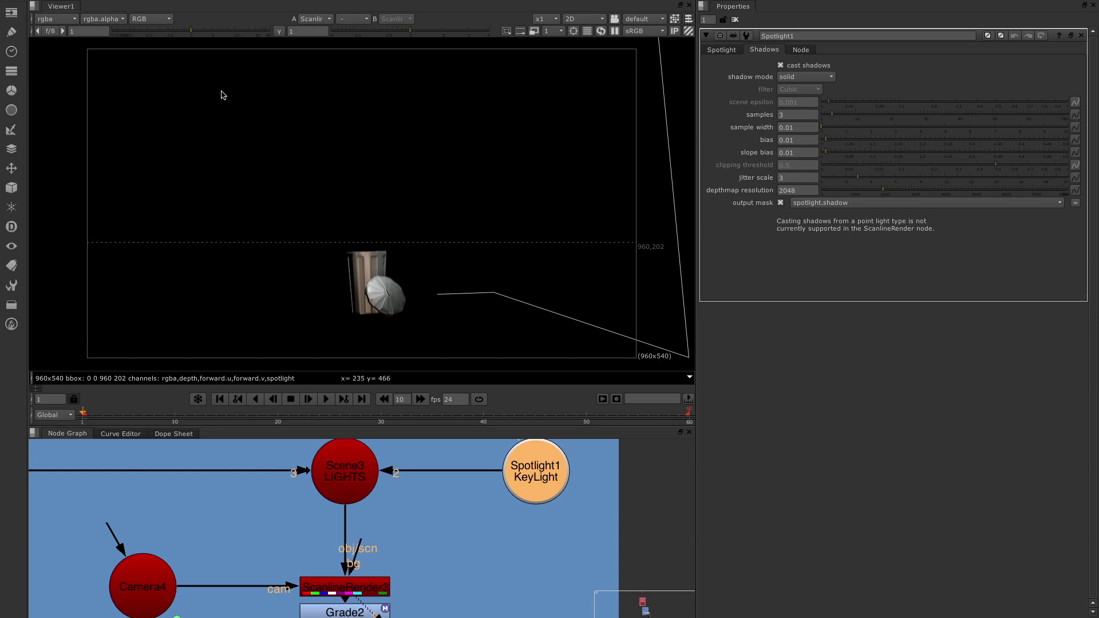
Display the red channel of the spotlight layer in the viewer to inspect the rendered shadow mask.
{"action": "left_click", "coordinate": [56, 19]}
{"action": "left_click", "coordinate": [82, 109]}
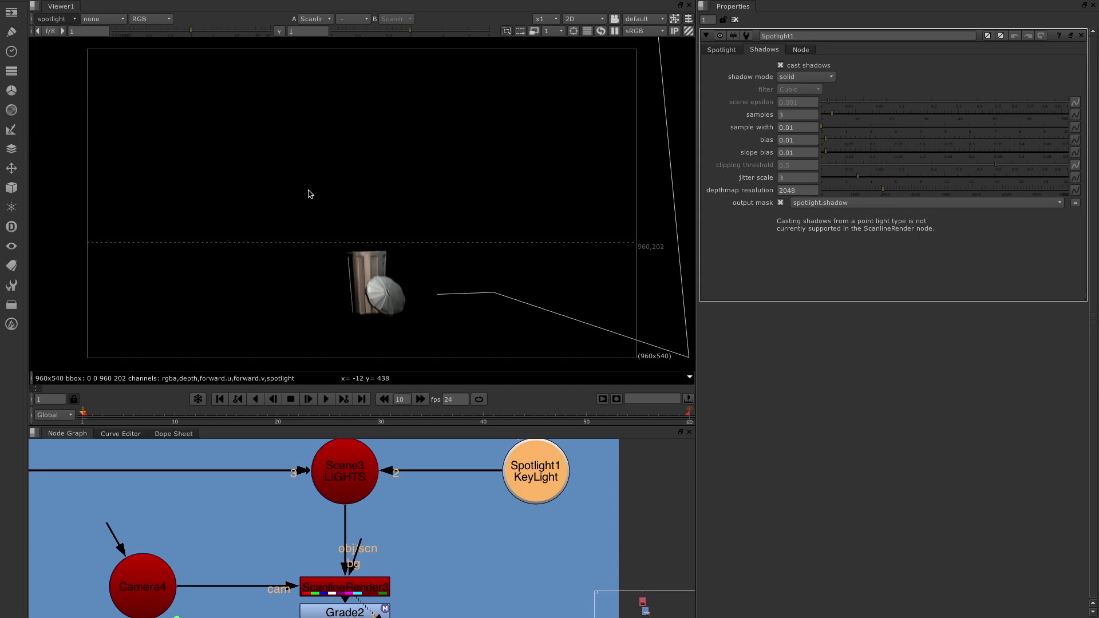
{"action": "key", "text": "r"}
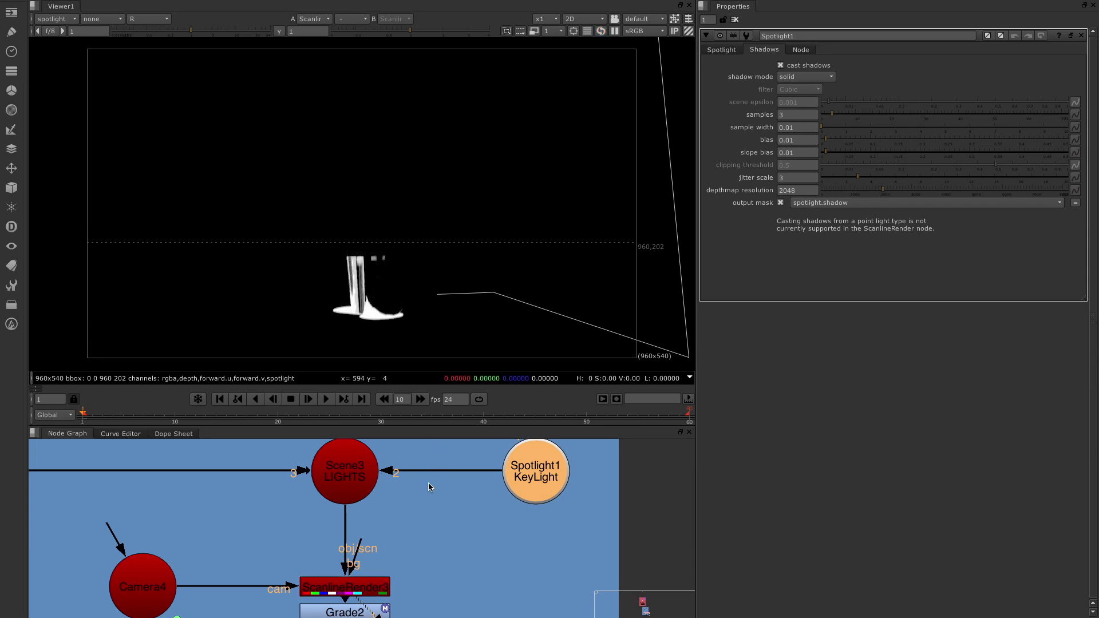
Return the viewer to the rgba layer and view the Grade2 output below ScanlineRender3.
{"action": "middle_click_drag", "start_coordinate": [435, 587], "coordinate": [426, 501]}
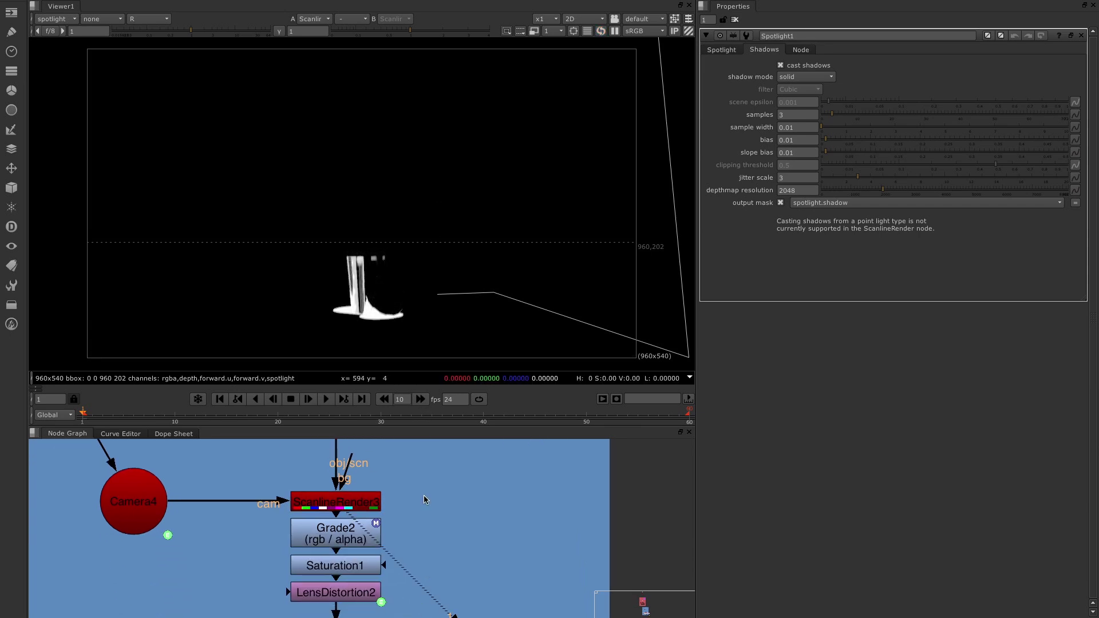
{"action": "left_click", "coordinate": [55, 19]}
{"action": "left_click", "coordinate": [61, 51]}
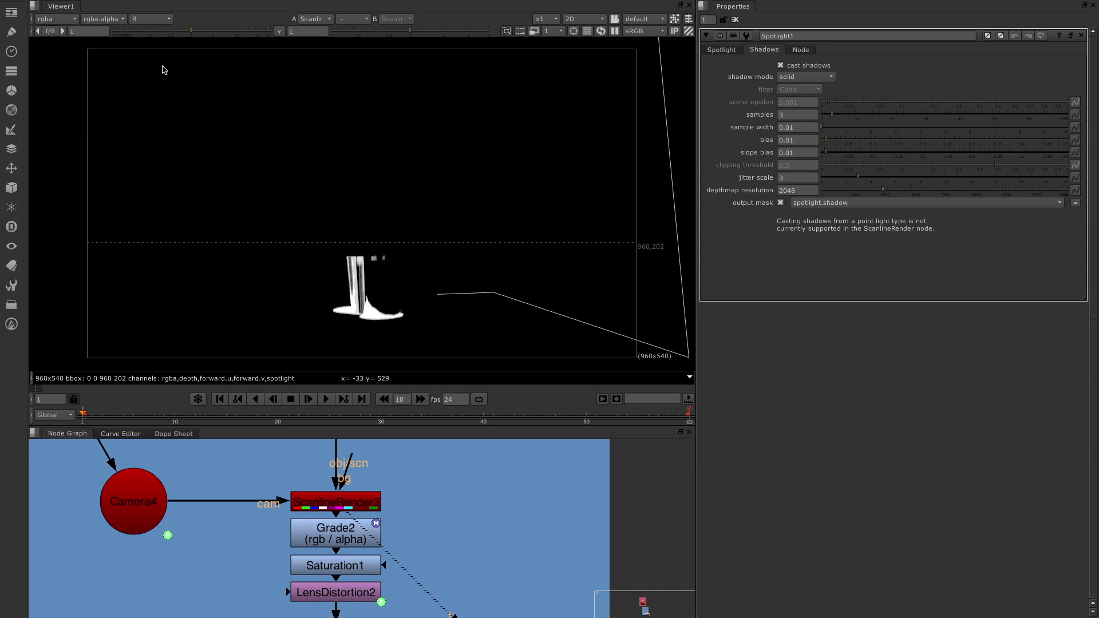
{"action": "left_click", "coordinate": [323, 530]}
{"action": "key", "text": "1"}
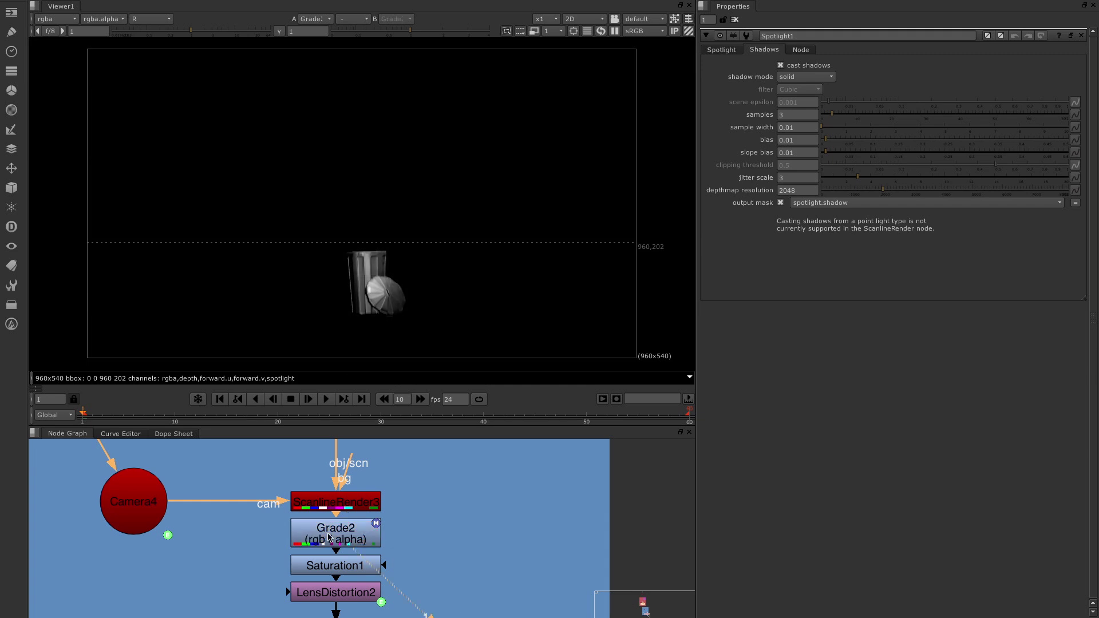
Set Grade2's (un)premult channel to rgba.alpha and its mask to none.
{"action": "double_click", "coordinate": [329, 537]}
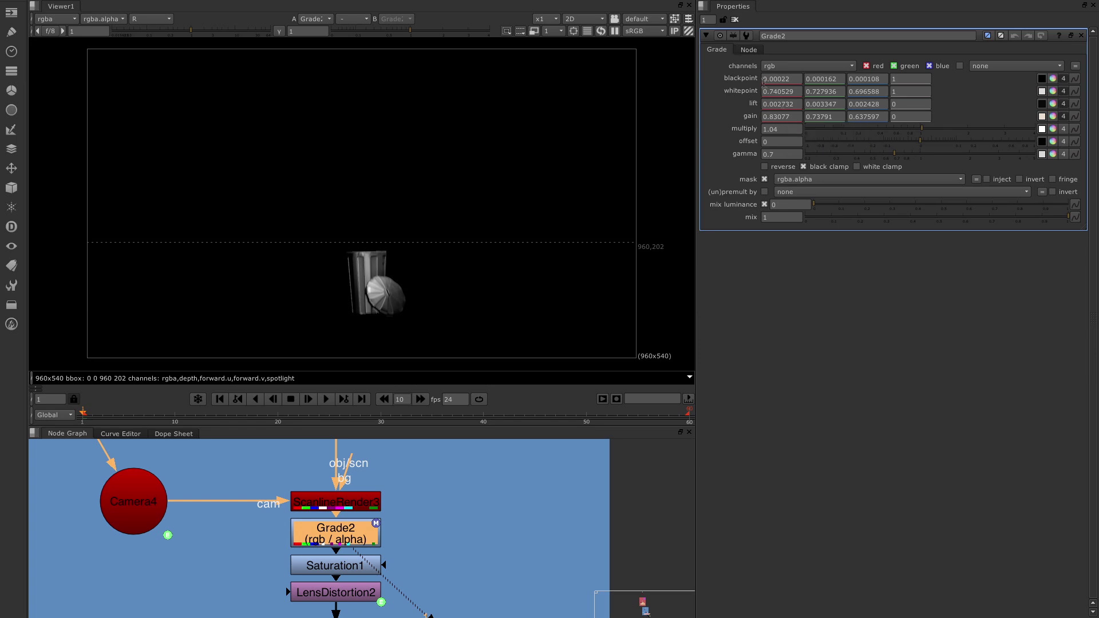
{"action": "left_click_drag", "start_coordinate": [764, 81], "coordinate": [794, 116]}
{"action": "left_click", "coordinate": [780, 130]}
{"action": "left_click", "coordinate": [790, 195]}
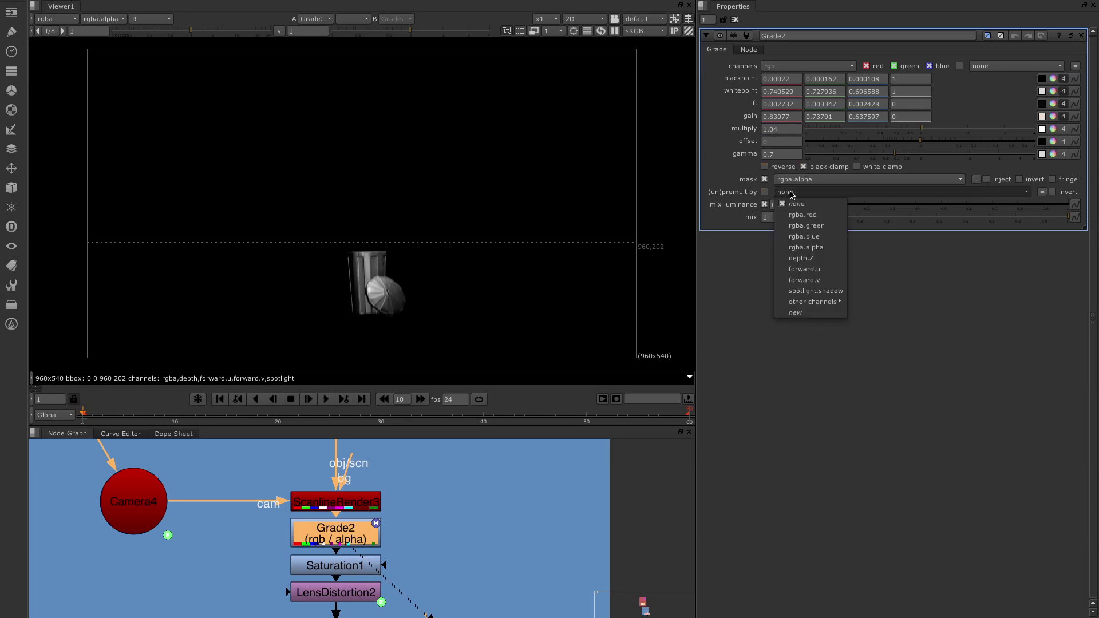
{"action": "left_click", "coordinate": [814, 248]}
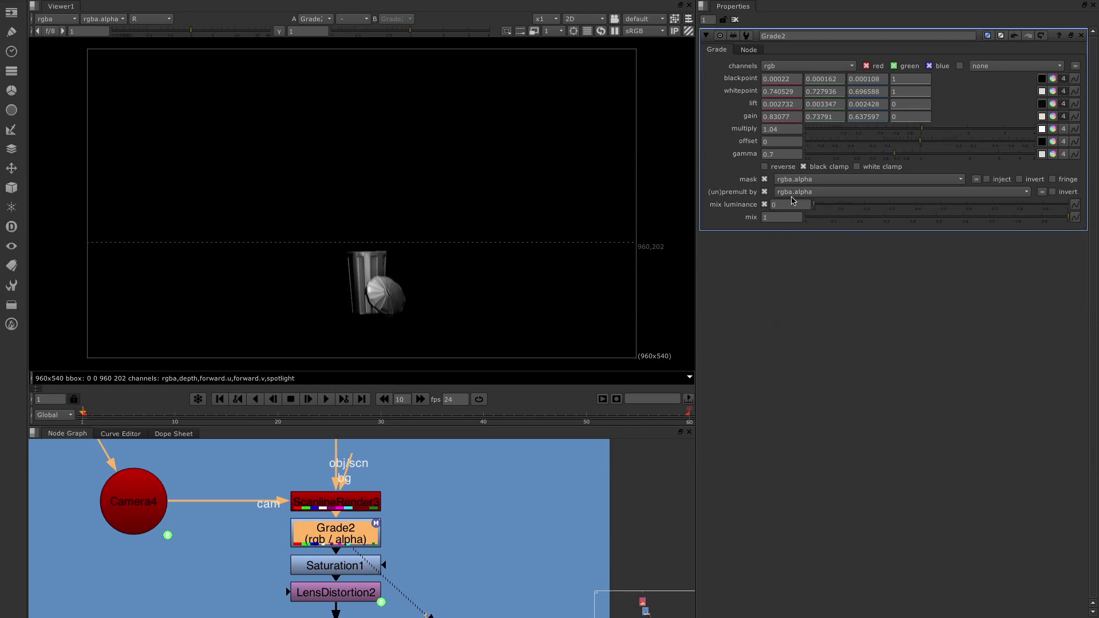
{"action": "left_click", "coordinate": [782, 182]}
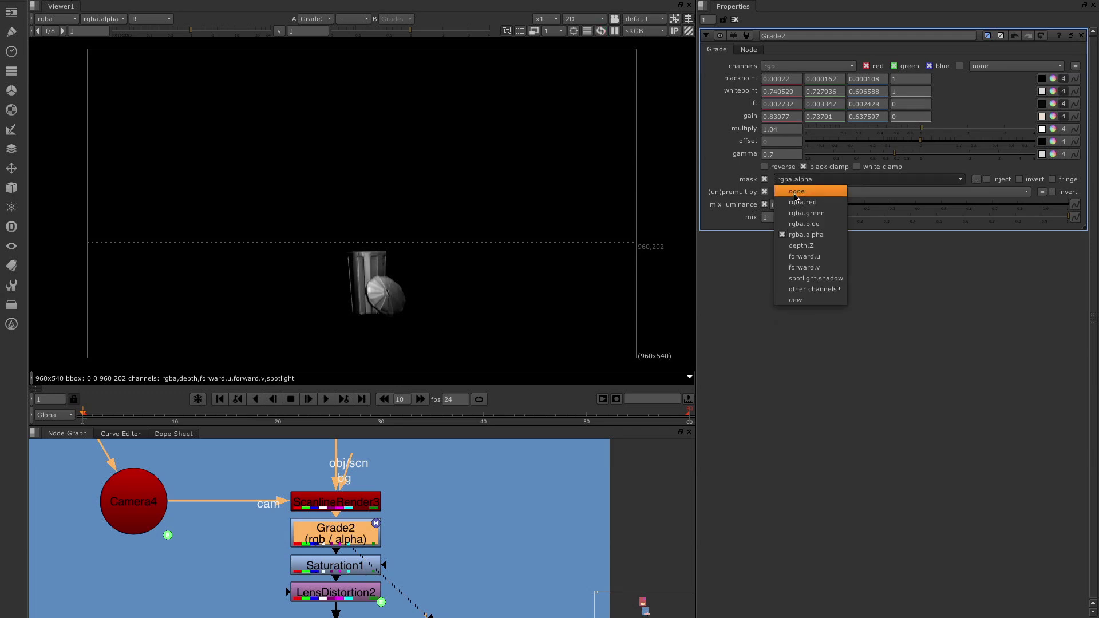
{"action": "left_click", "coordinate": [817, 187]}
View the Saturation1 output followed by the LensDistortion2 output in the viewer.
{"action": "middle_click_drag", "start_coordinate": [344, 565], "coordinate": [348, 514]}
{"action": "left_click", "coordinate": [347, 514]}
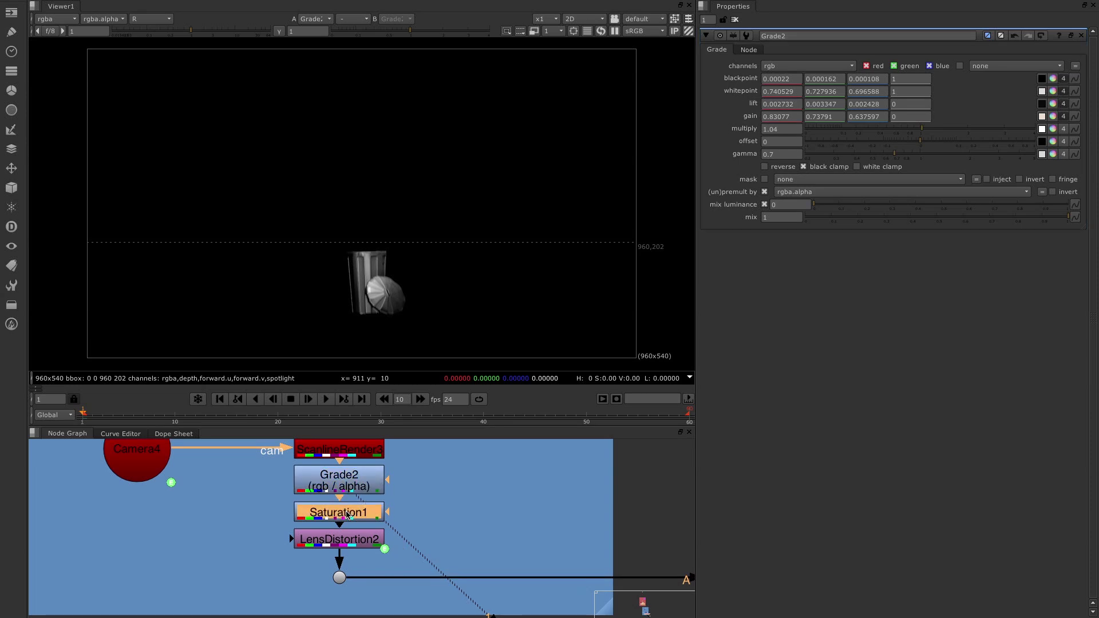
{"action": "key", "text": "1"}
{"action": "left_click", "coordinate": [339, 540]}
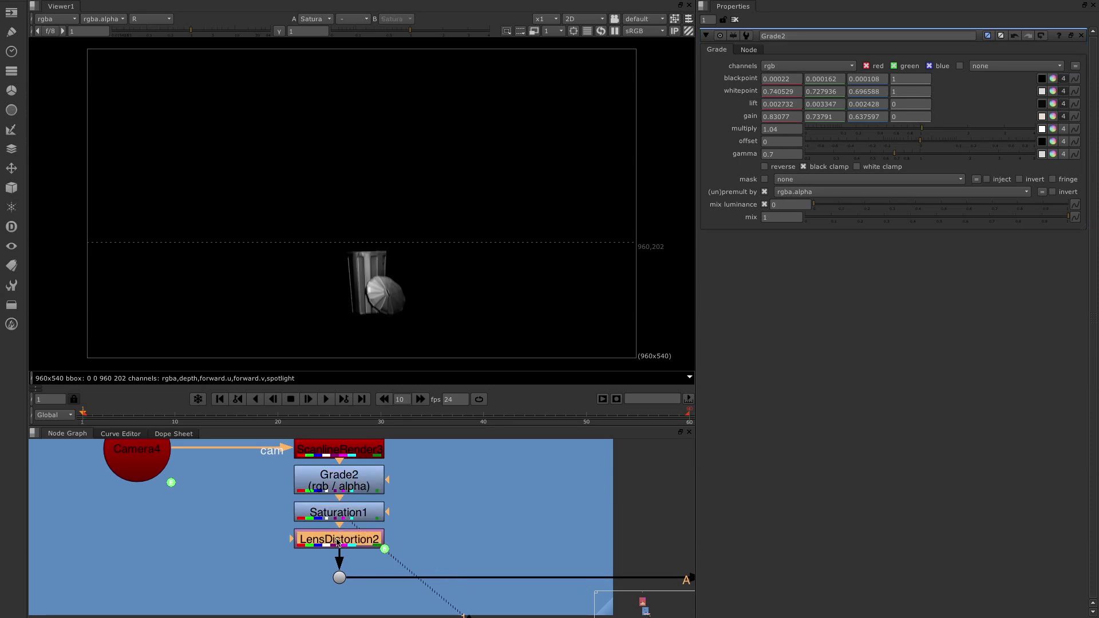
{"action": "key", "text": "1"}
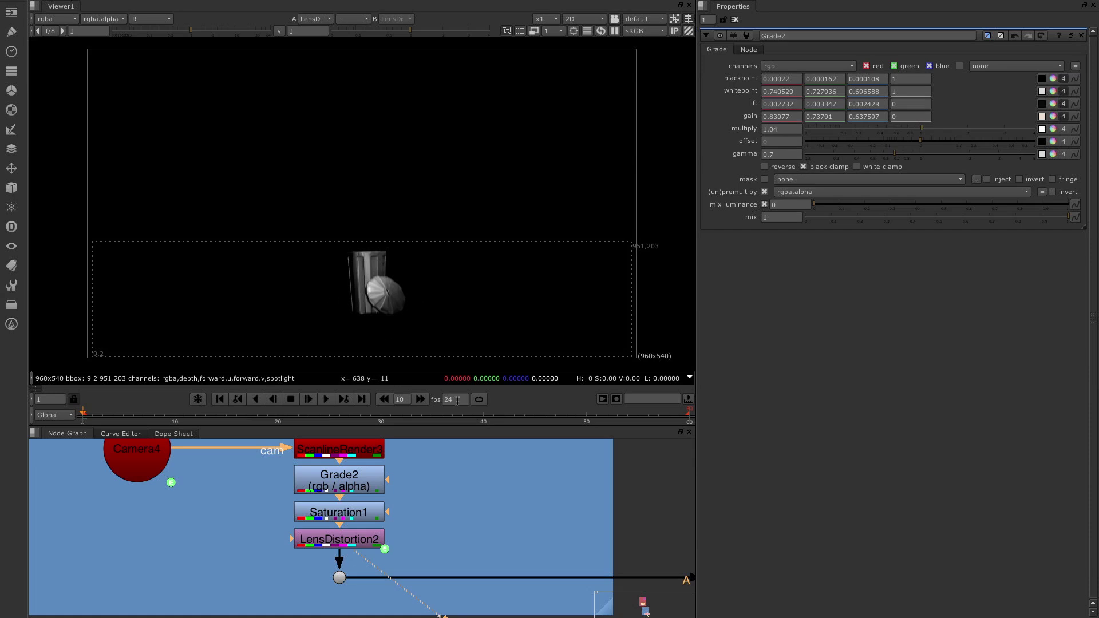
Enlarge the node graph and locate the LensDistortion1 node branching from the Read1 source footage.
{"action": "key", "text": "space"}
{"action": "key", "text": "f"}
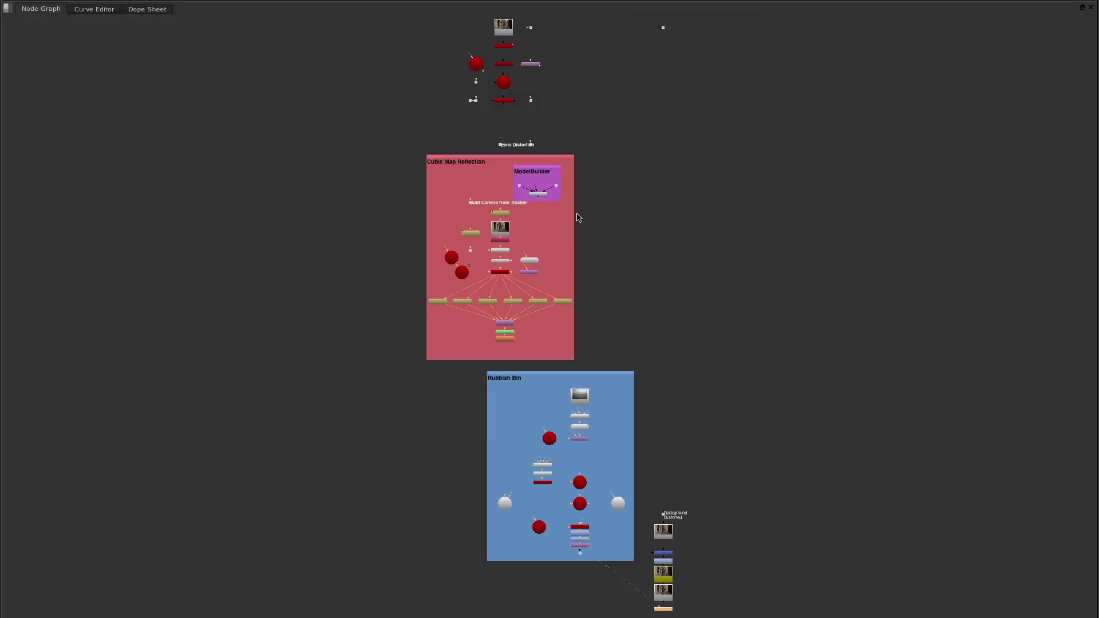
{"action": "middle_click_drag", "start_coordinate": [546, 103], "coordinate": [550, 260]}
{"action": "scroll", "coordinate": [544, 242], "scroll_direction": "up", "scroll_amount": 9}
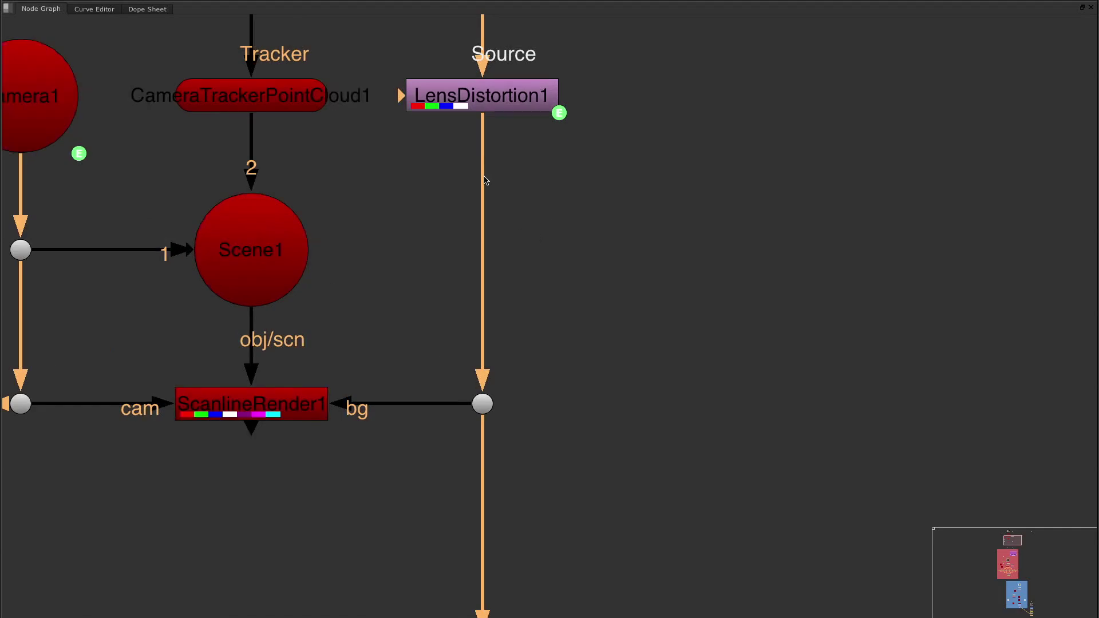
{"action": "scroll", "coordinate": [540, 185], "scroll_direction": "down", "scroll_amount": 4}
{"action": "middle_click_drag", "start_coordinate": [539, 185], "coordinate": [541, 286]}
{"action": "left_click", "coordinate": [538, 235]}
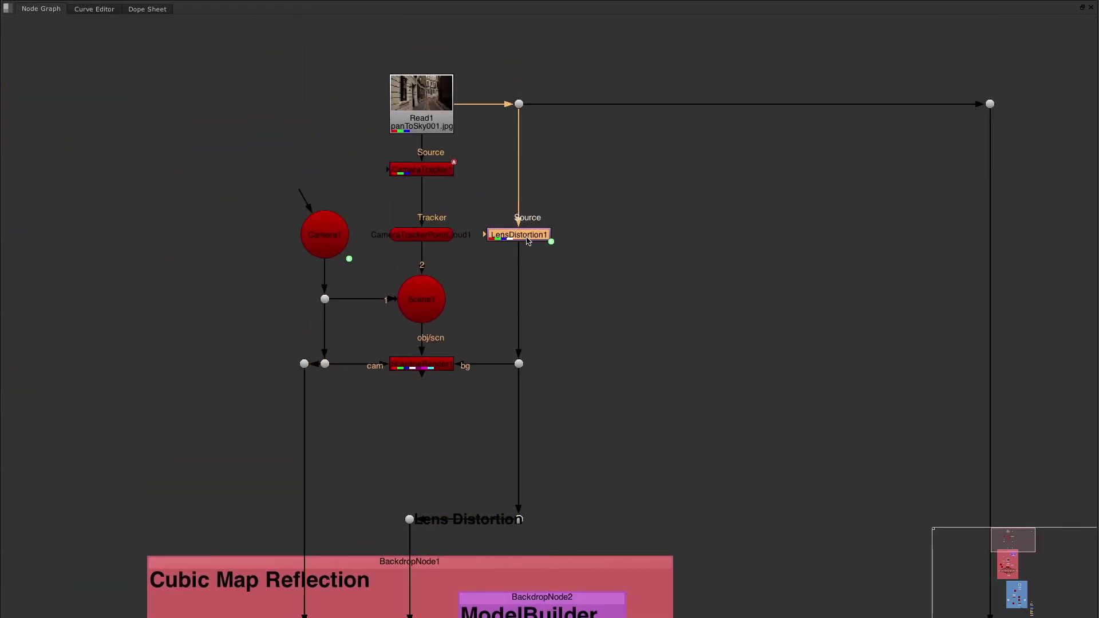
{"action": "middle_click_drag", "start_coordinate": [599, 444], "coordinate": [599, 356]}
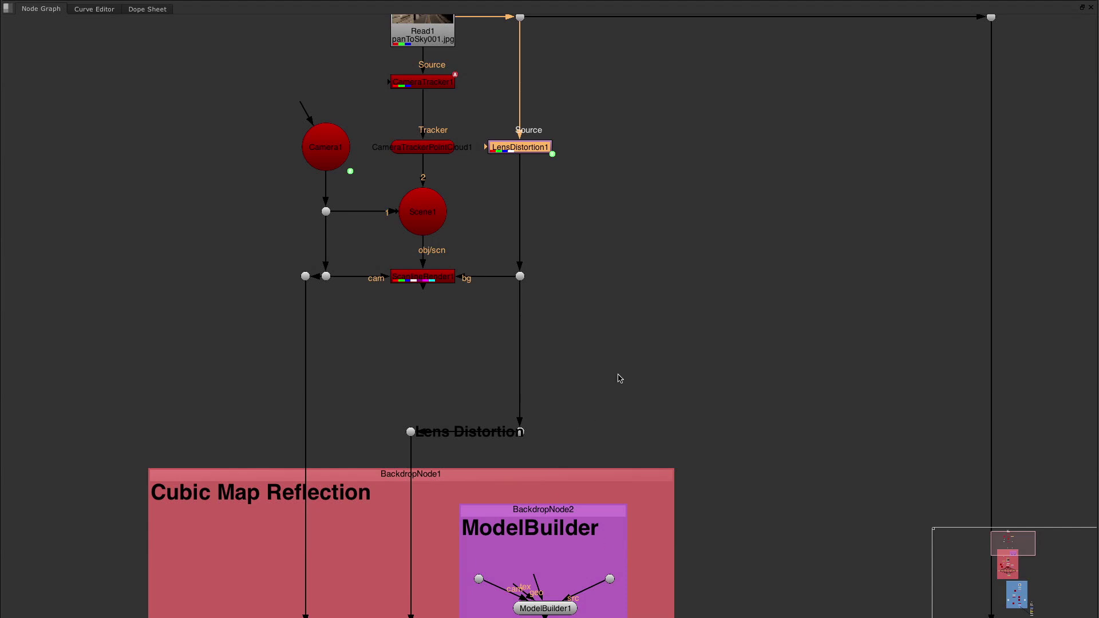
{"action": "key", "text": "f"}
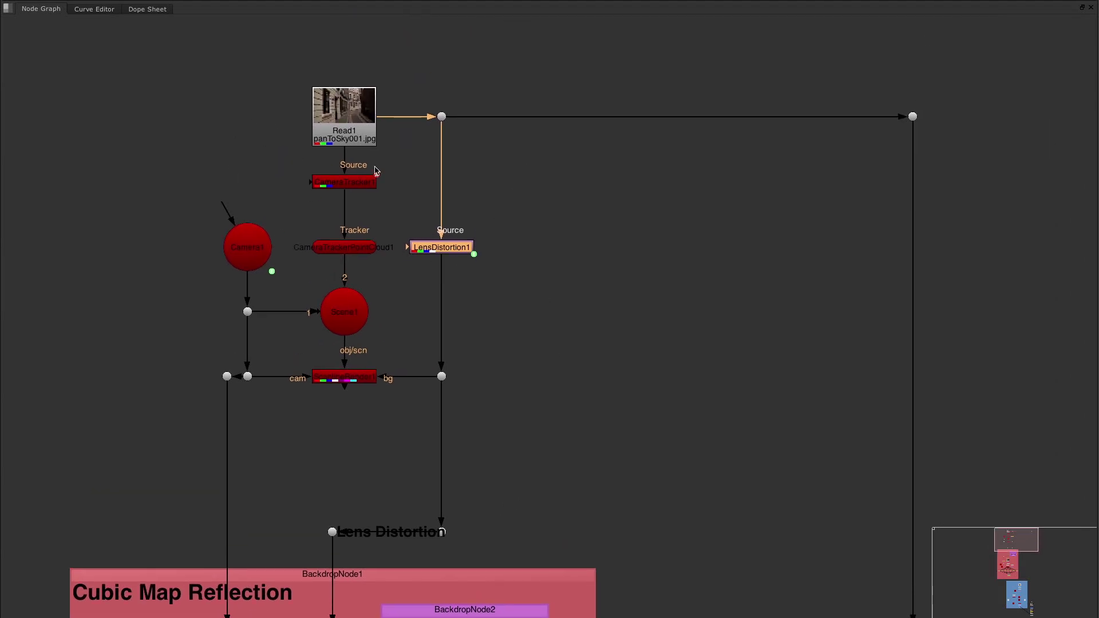
Inspect the undistort settings of LensDistortion1 beside the Read1 footage, and close its properties.
{"action": "left_click_drag", "start_coordinate": [340, 101], "coordinate": [340, 100]}
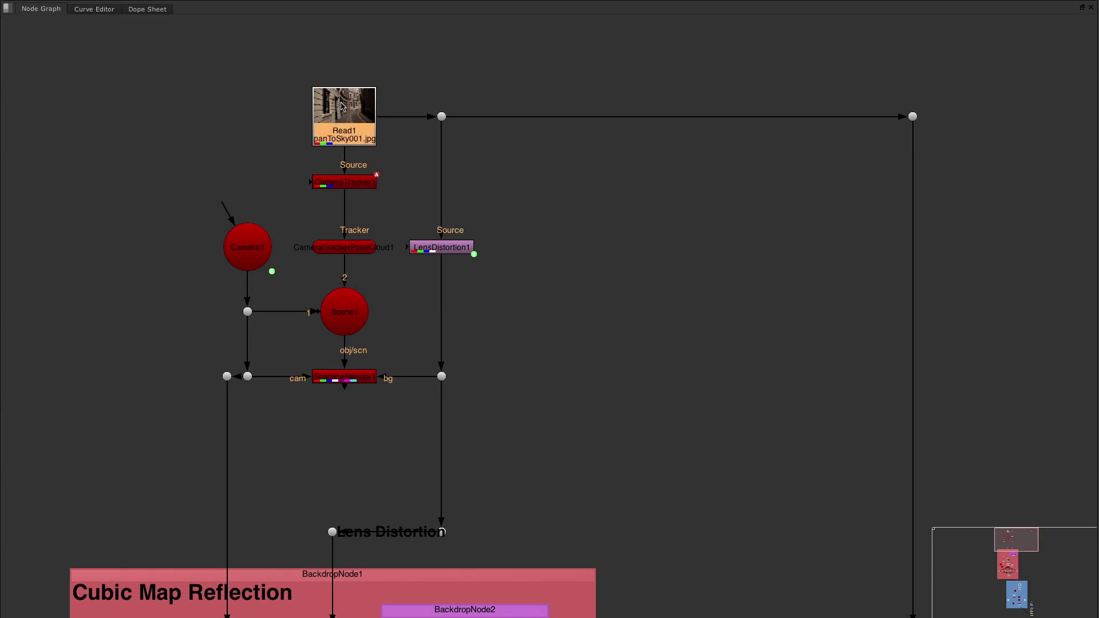
{"action": "double_click", "coordinate": [447, 251]}
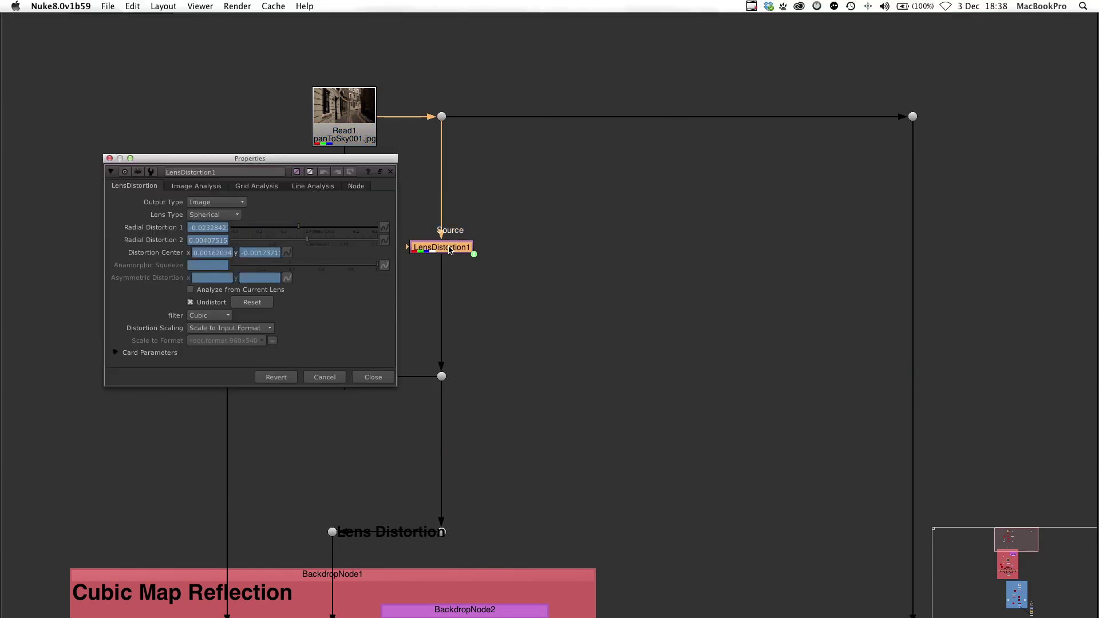
{"action": "left_click_drag", "start_coordinate": [330, 164], "coordinate": [682, 159]}
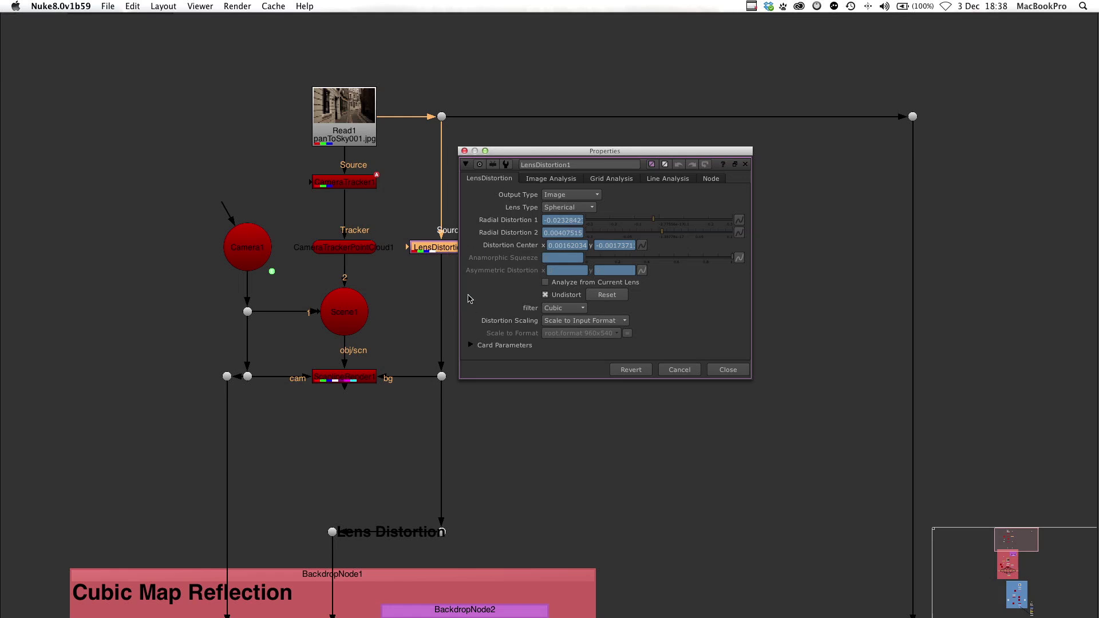
{"action": "left_click", "coordinate": [710, 369]}
{"action": "left_click", "coordinate": [560, 339]}
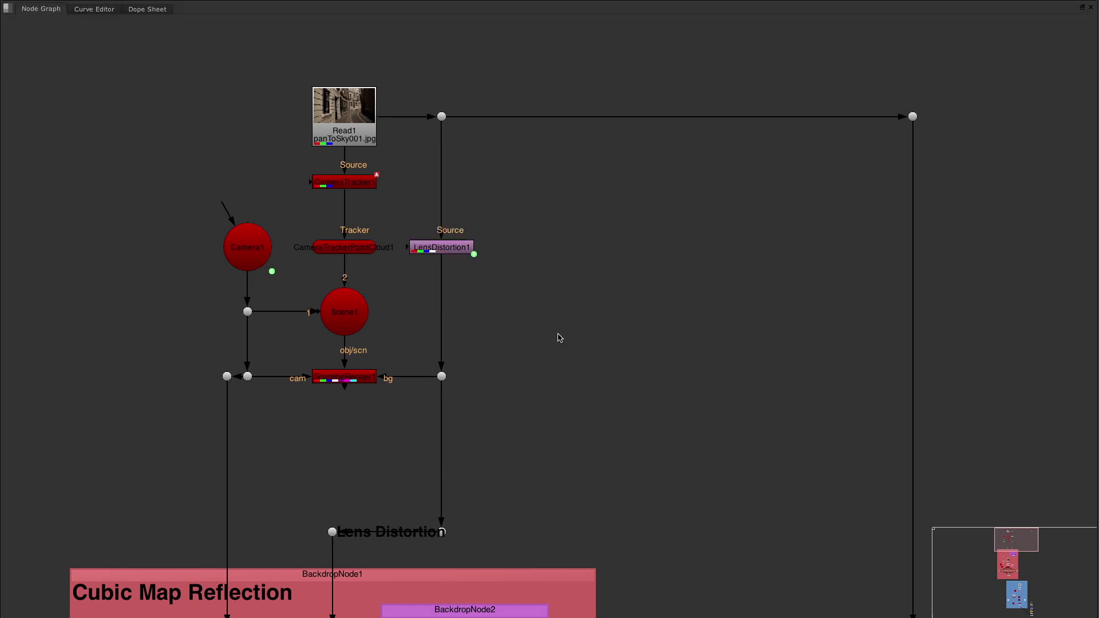
View the Merge1 (over) composite of the bin on the distorted background, with the viewer channels set to RGB.
{"action": "key", "text": "f"}
{"action": "scroll", "coordinate": [643, 456], "scroll_direction": "up", "scroll_amount": 4}
{"action": "middle_click_drag", "start_coordinate": [643, 457], "coordinate": [511, 345]}
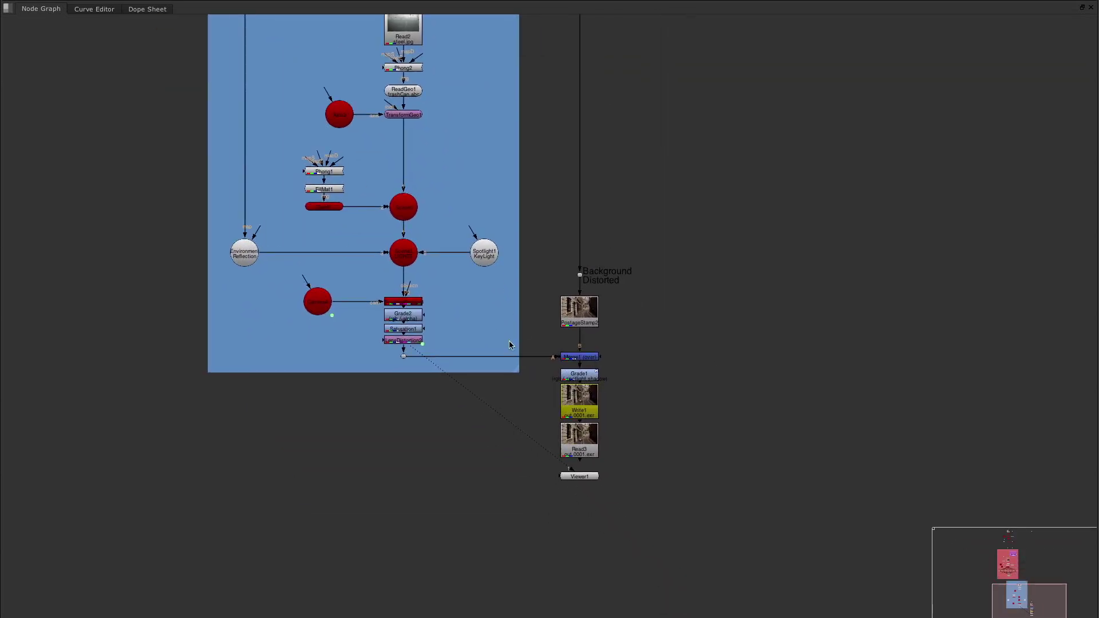
{"action": "scroll", "coordinate": [572, 364], "scroll_direction": "up", "scroll_amount": 4}
{"action": "left_click", "coordinate": [575, 358]}
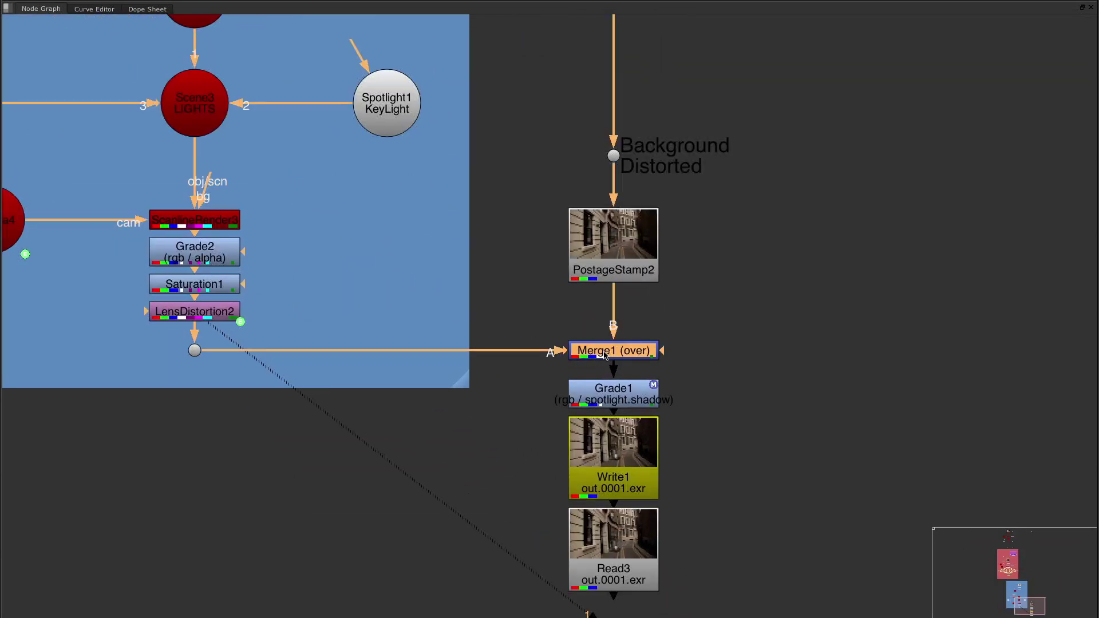
{"action": "key", "text": "space"}
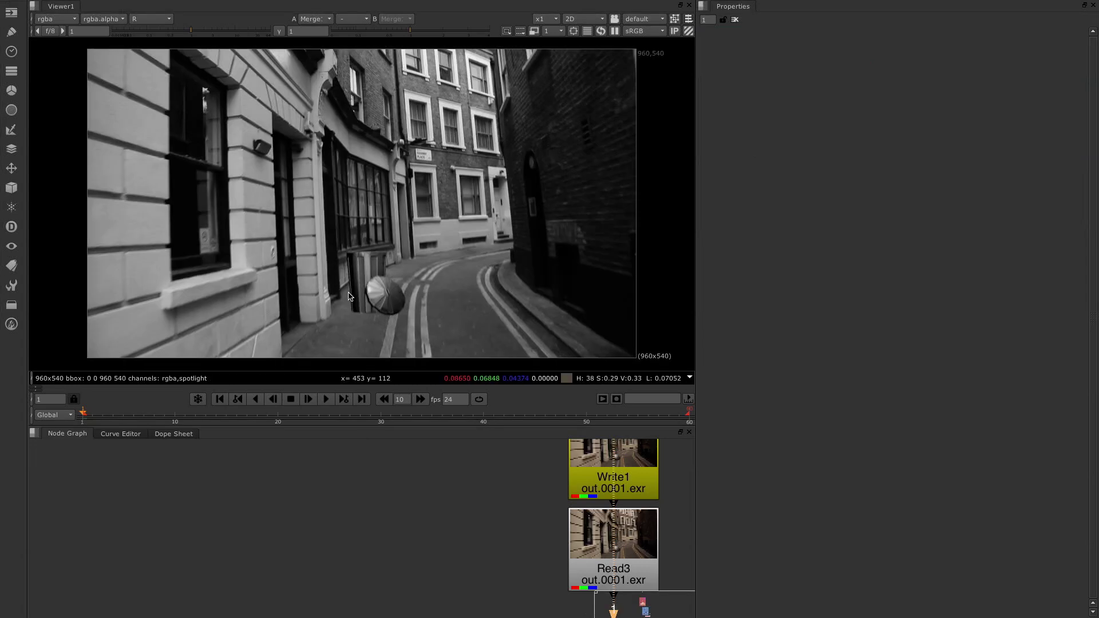
{"action": "left_click", "coordinate": [153, 20]}
{"action": "left_click", "coordinate": [150, 41]}
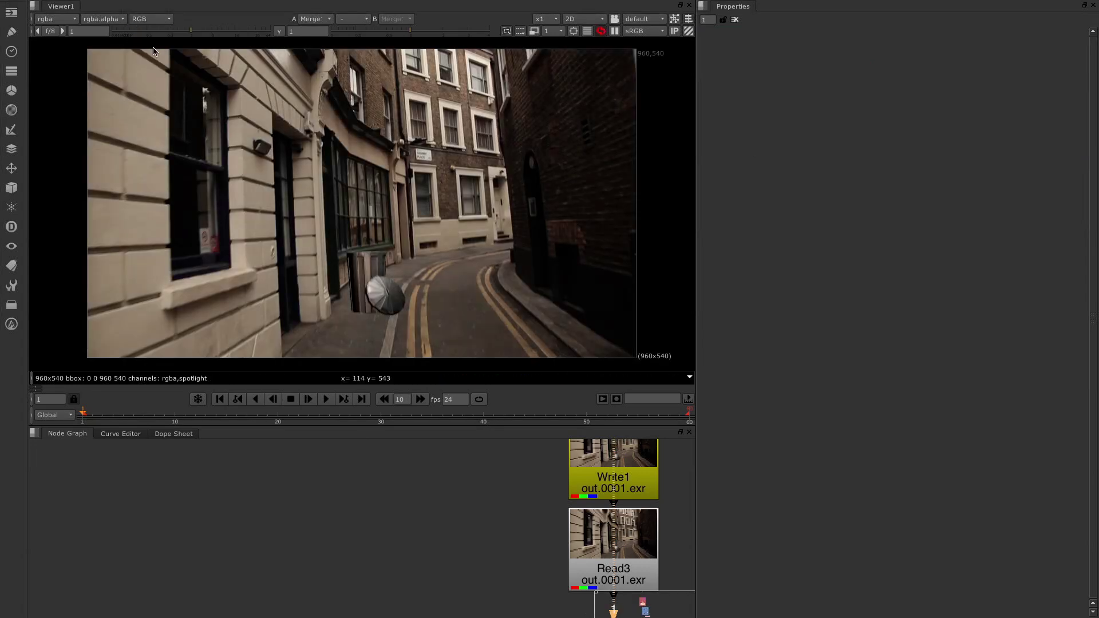
View the Grade1 shadow grade below Merge1 and set its gain to 0.175.
{"action": "middle_click_drag", "start_coordinate": [448, 535], "coordinate": [376, 516]}
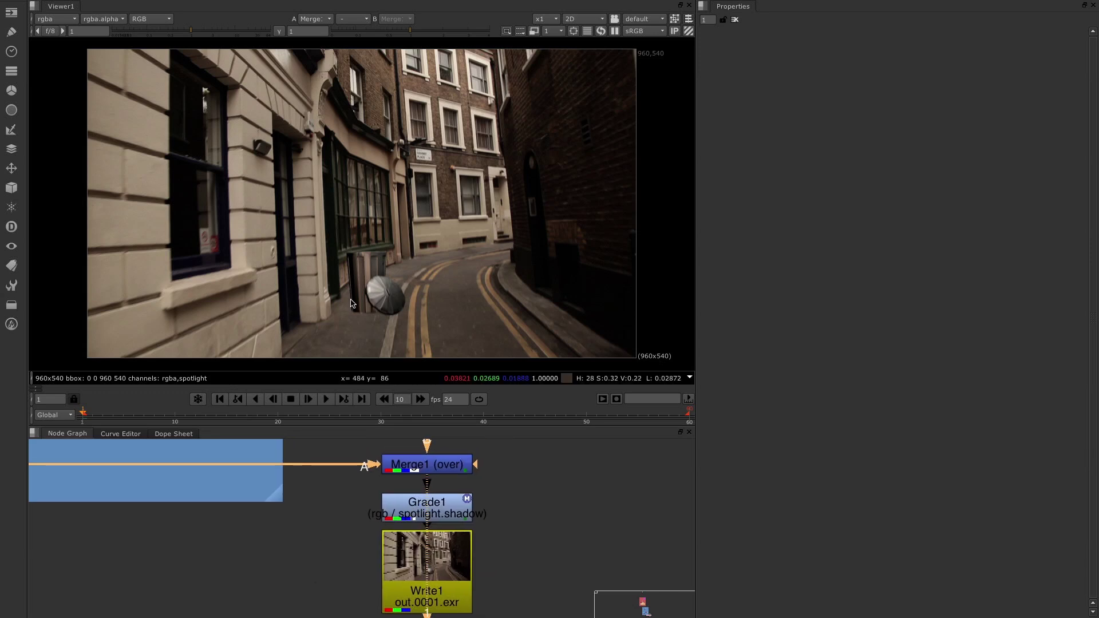
{"action": "left_click", "coordinate": [412, 507]}
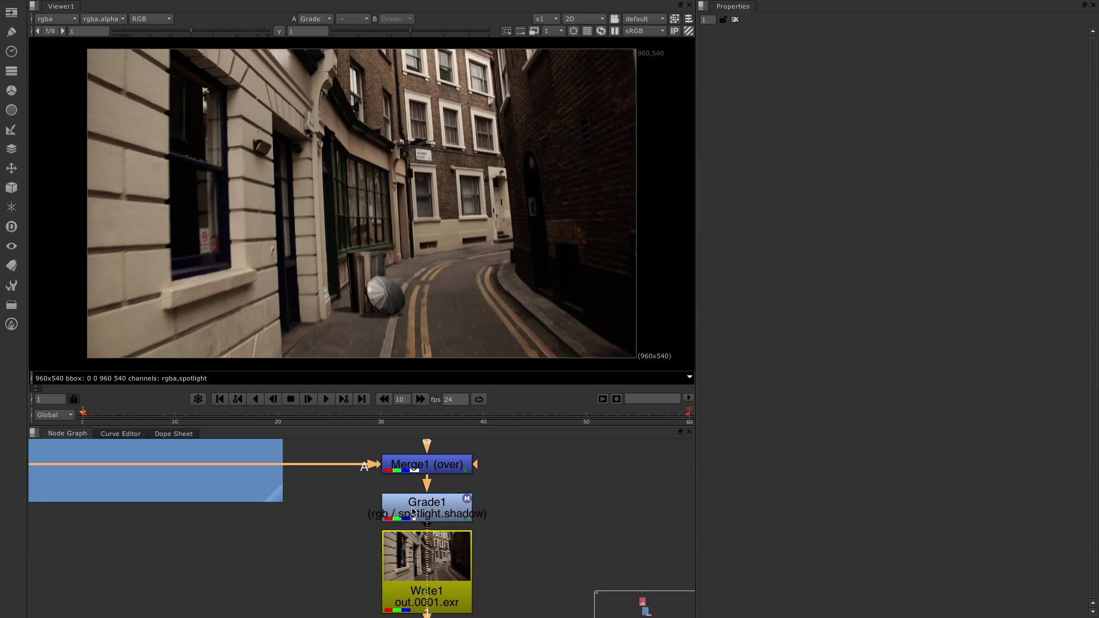
{"action": "double_click", "coordinate": [413, 511]}
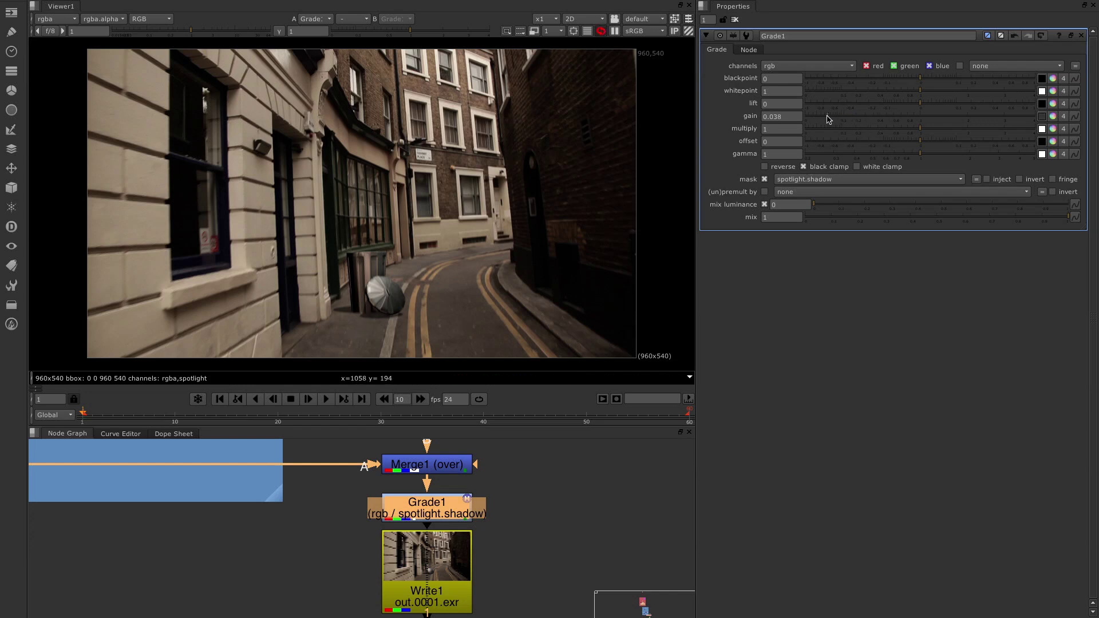
{"action": "left_click_drag", "start_coordinate": [843, 119], "coordinate": [872, 120]}
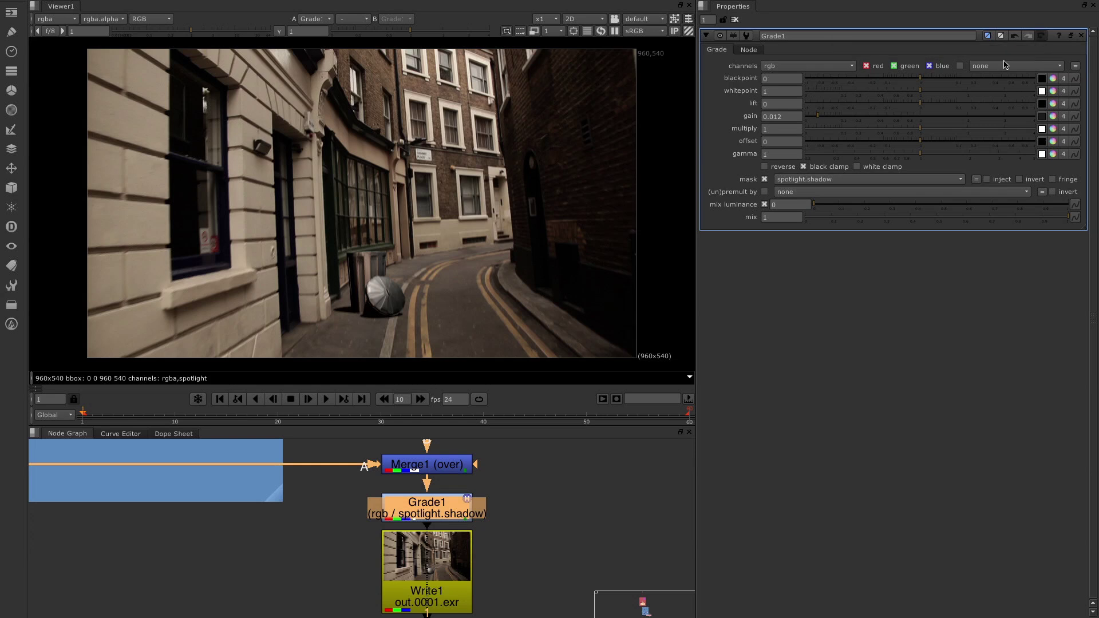
View the rendered Read3 out.exr sequence and play it back to check the finished composite.
{"action": "middle_click_drag", "start_coordinate": [465, 526], "coordinate": [456, 462]}
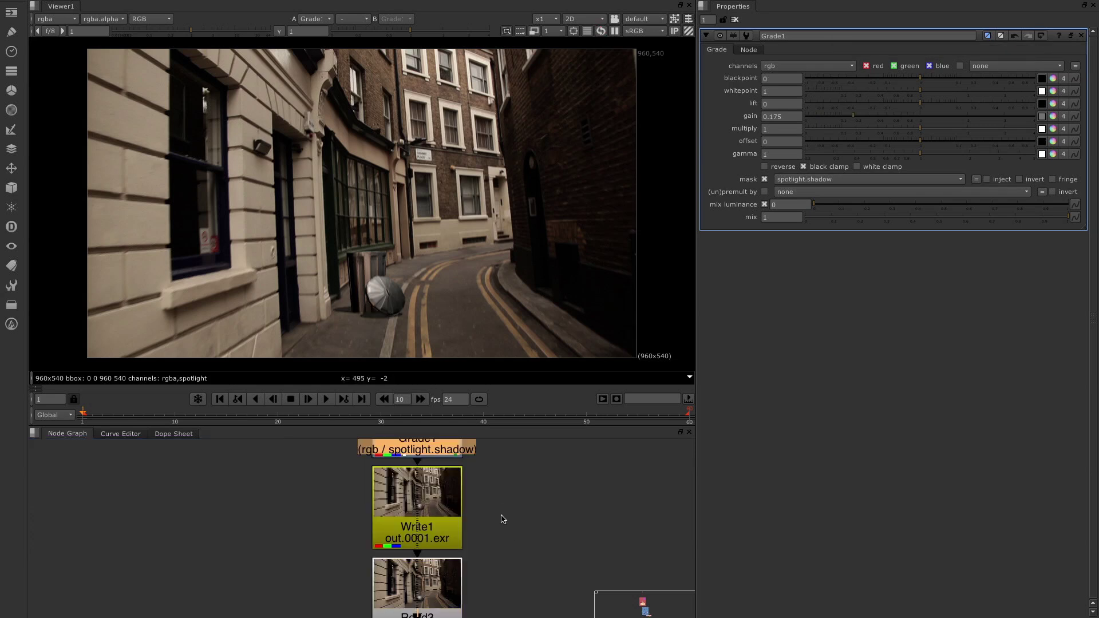
{"action": "scroll", "coordinate": [506, 527], "scroll_direction": "down", "scroll_amount": 5}
{"action": "scroll", "coordinate": [498, 493], "scroll_direction": "up", "scroll_amount": 1}
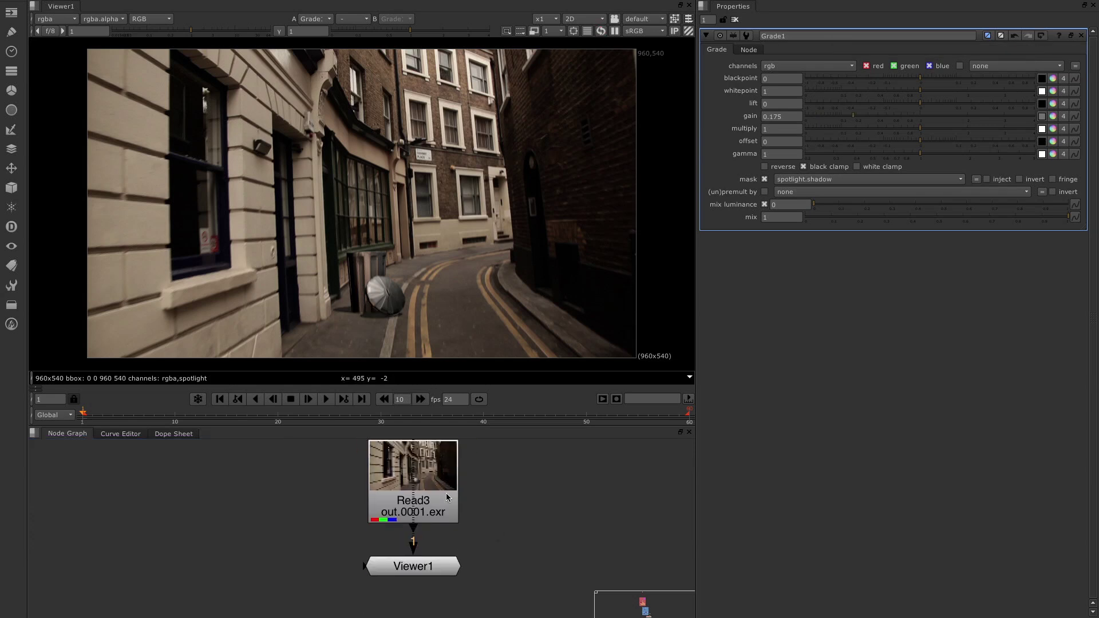
{"action": "left_click", "coordinate": [326, 400]}
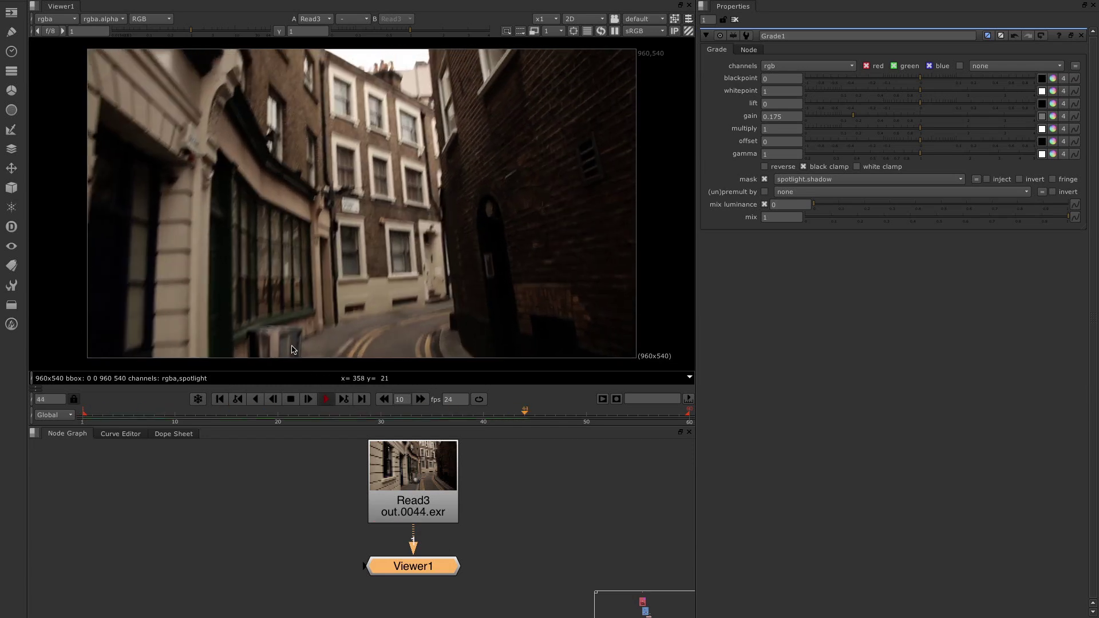